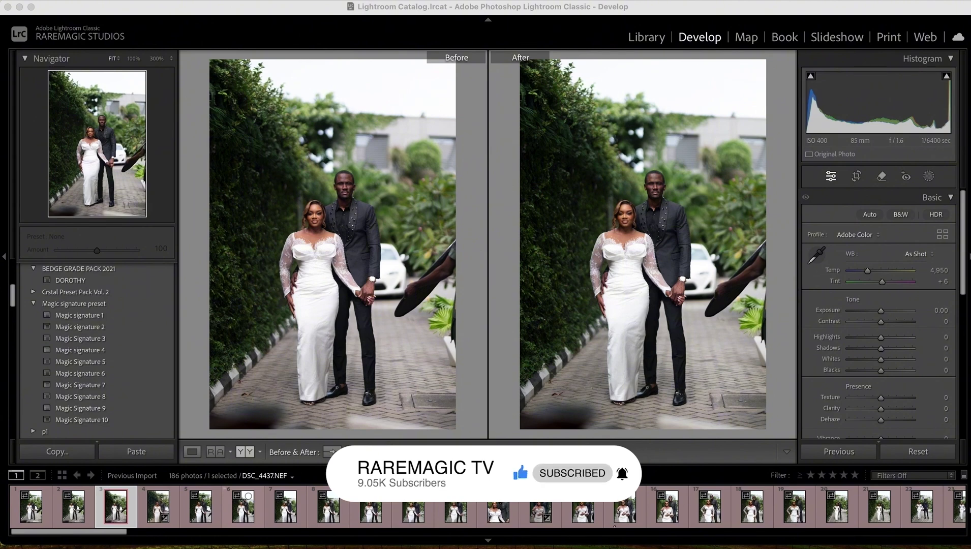
Apply the Magic Signature 5 preset to the wedding photo and check the couple's faces against the original.
click(32, 268)
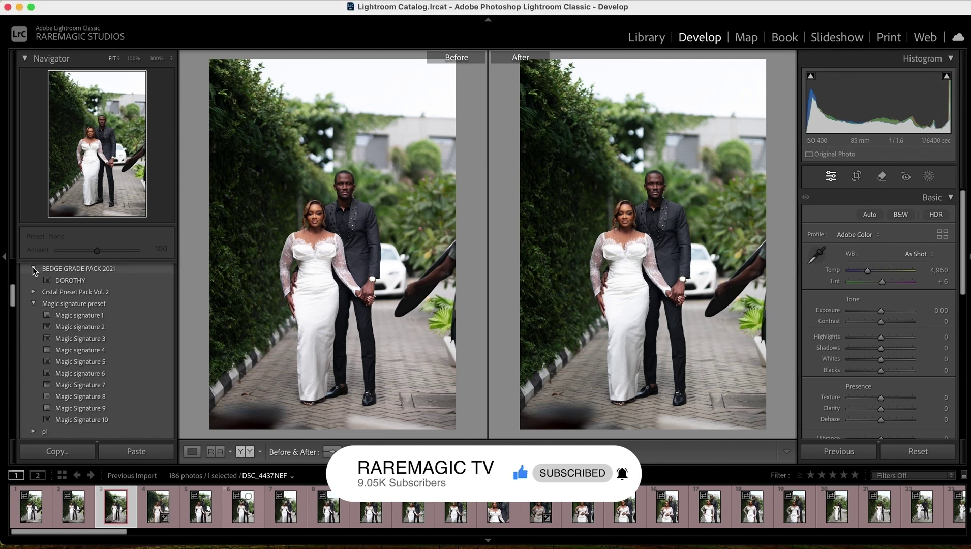
click(33, 267)
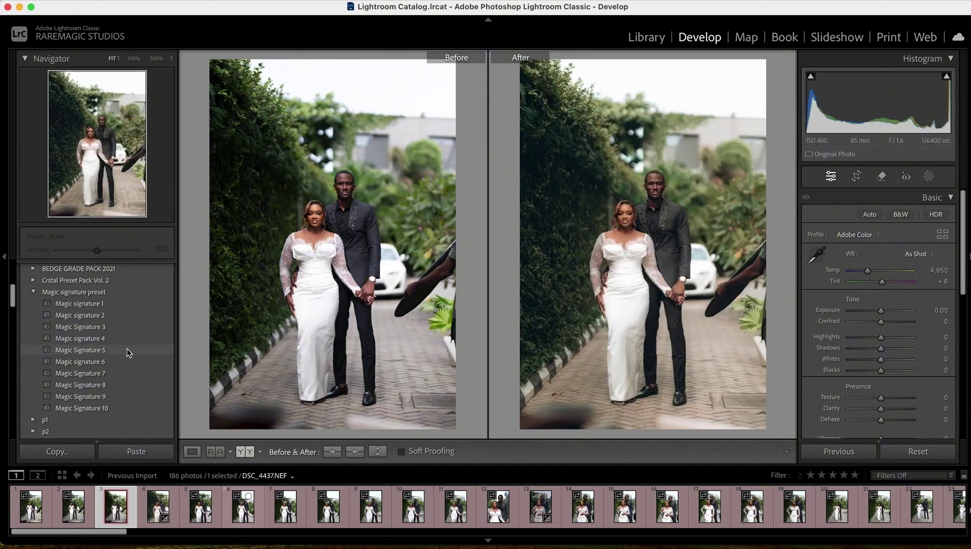
click(126, 349)
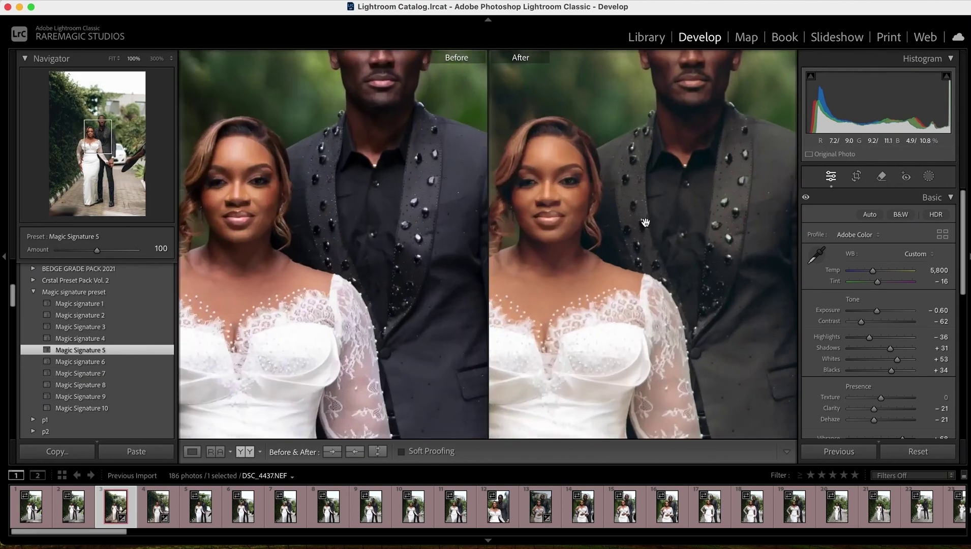
click(645, 223)
drag(645, 223, 673, 299)
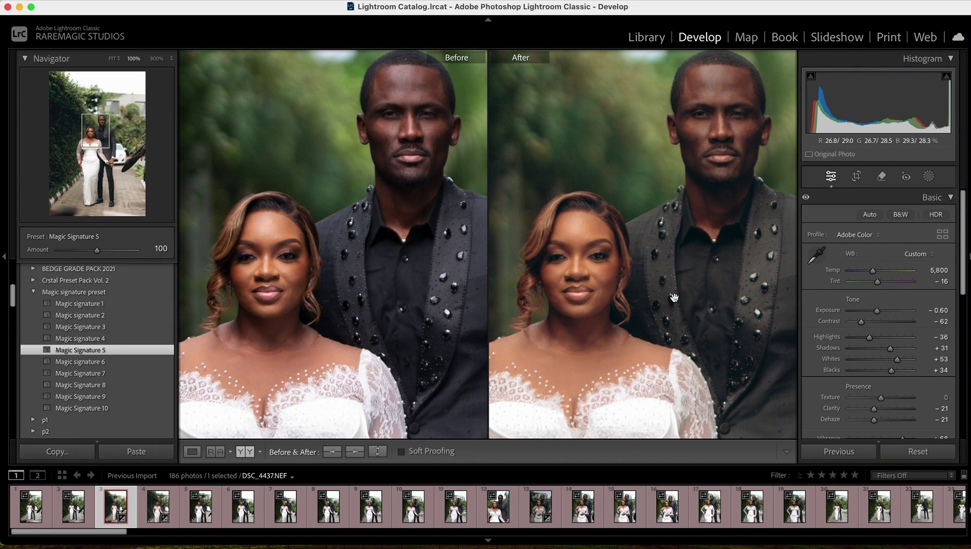
click(674, 297)
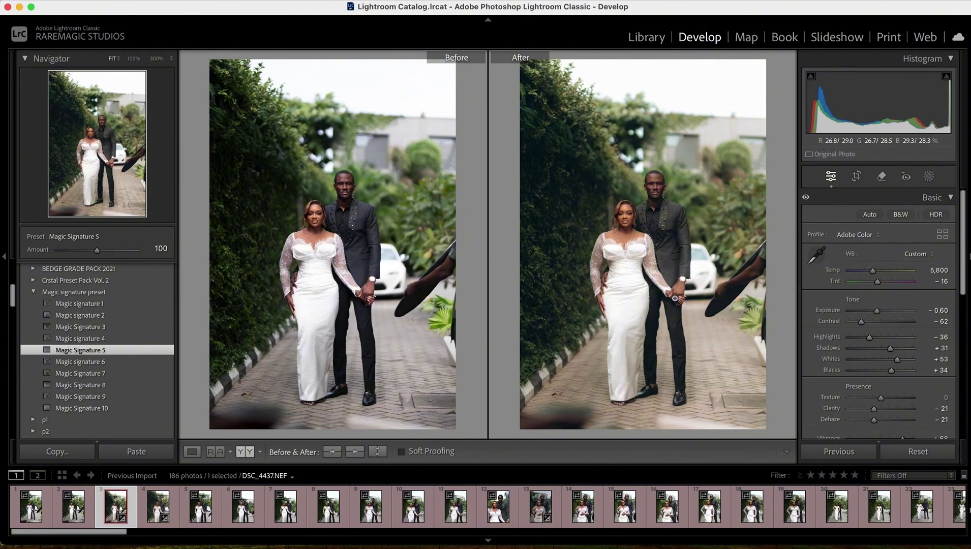
drag(643, 238, 596, 311)
click(596, 310)
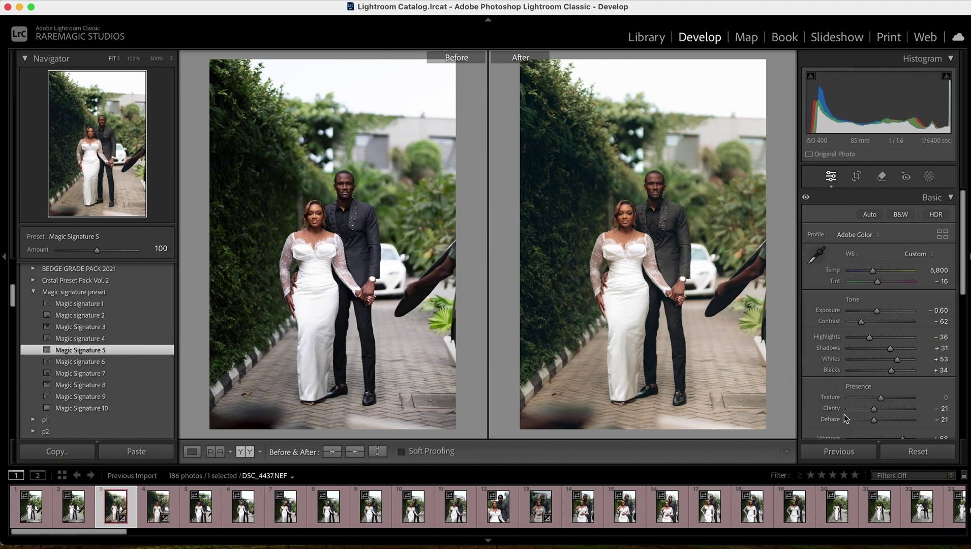
Set the photo's clarity to -5 and its whites to -43 to keep detail in the dress.
double_click(876, 409)
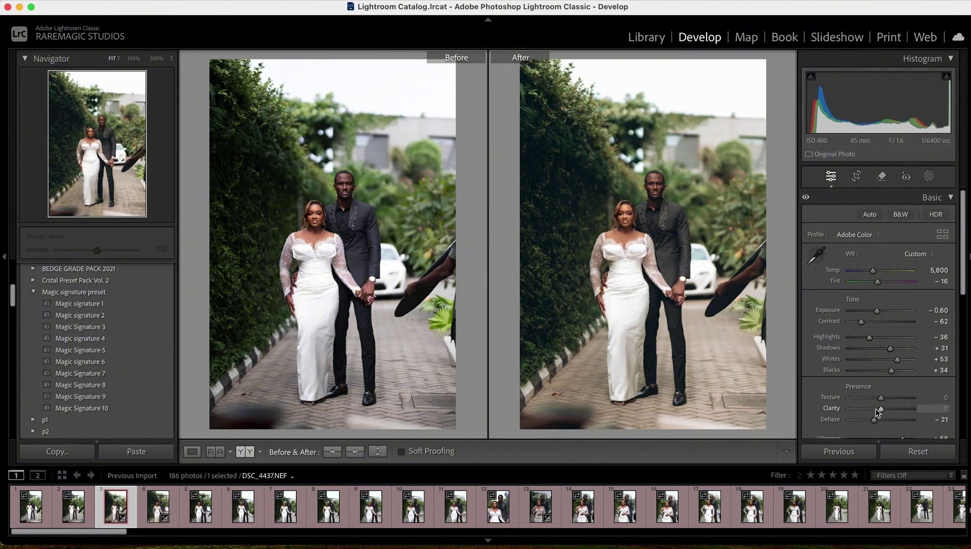
scroll(875, 409, down, 1)
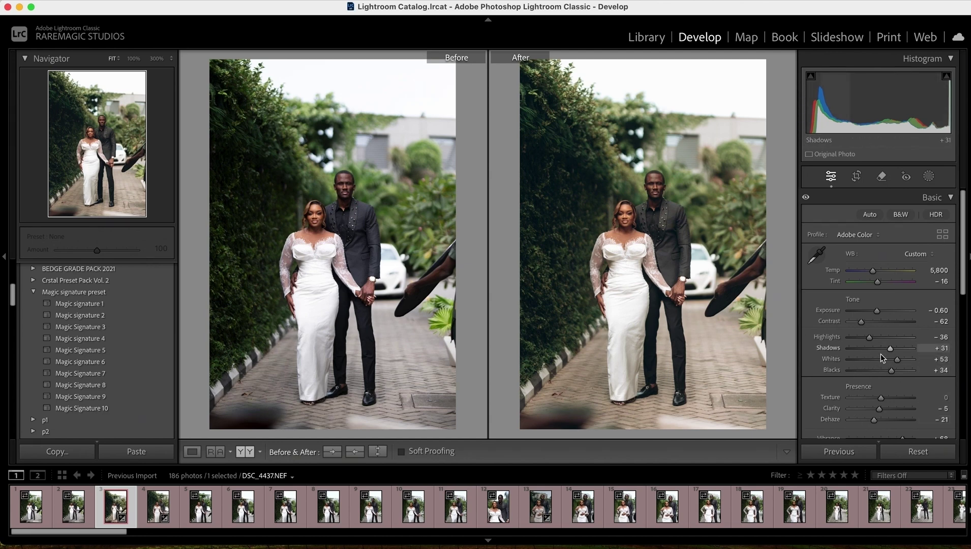
drag(897, 360, 872, 359)
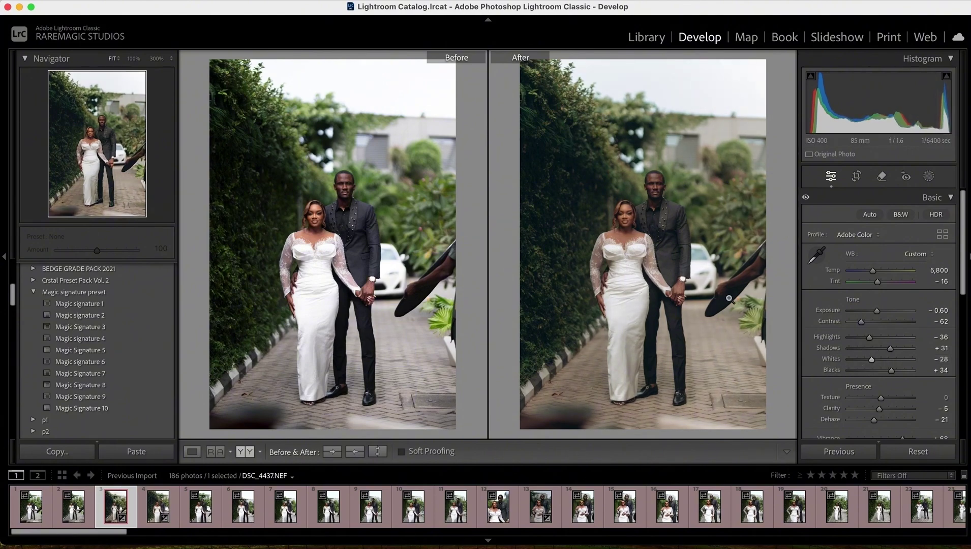
click(617, 266)
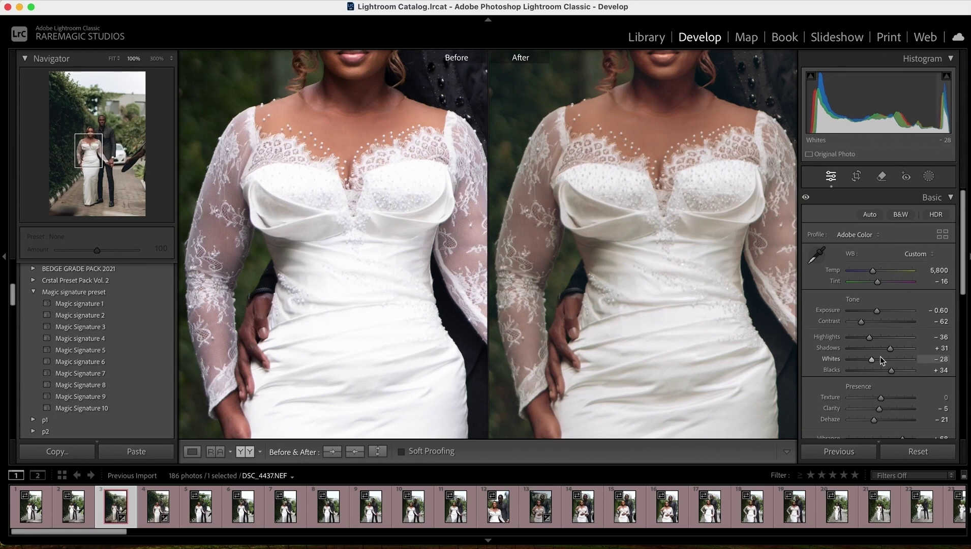
mouse_move(874, 359)
mouse_down()
mouse_move(911, 363)
mouse_move(868, 365)
mouse_up()
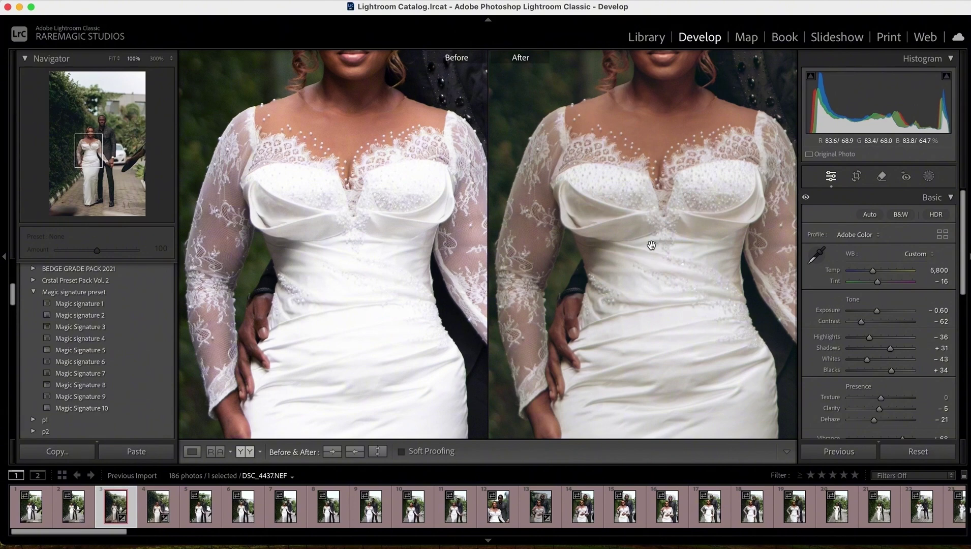
Set the white balance temperature to 5,650, with exposure at -0.40 and shadows at +36.
drag(707, 262, 684, 354)
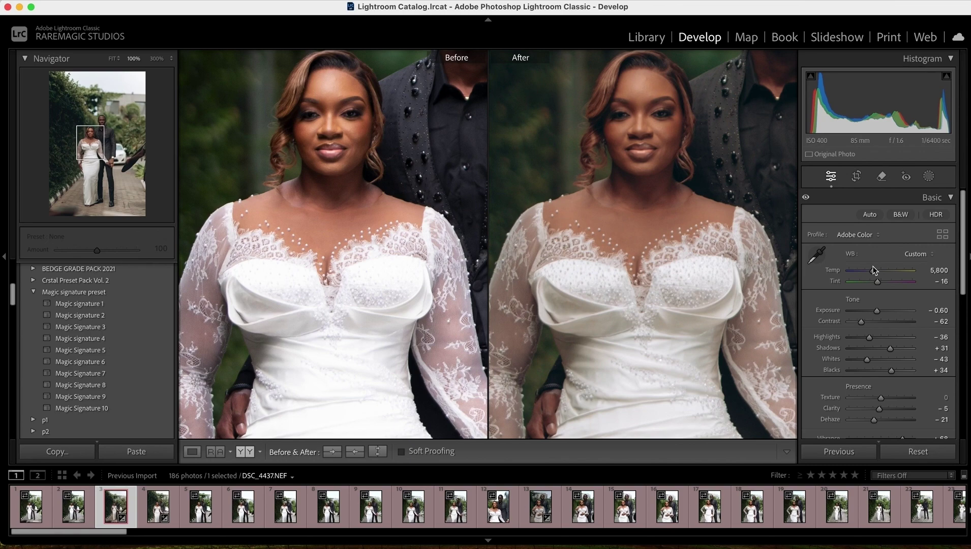
drag(874, 271, 872, 272)
click(685, 284)
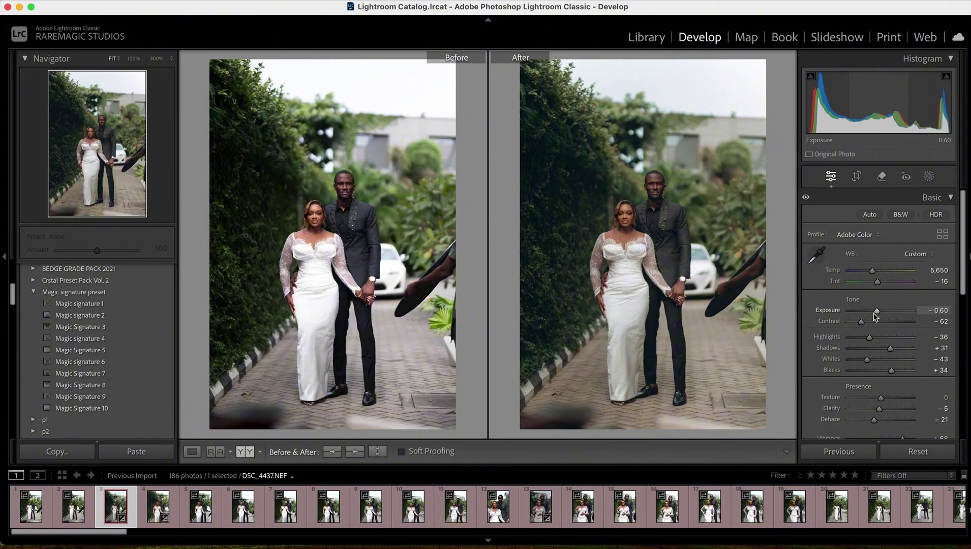
drag(874, 313, 876, 314)
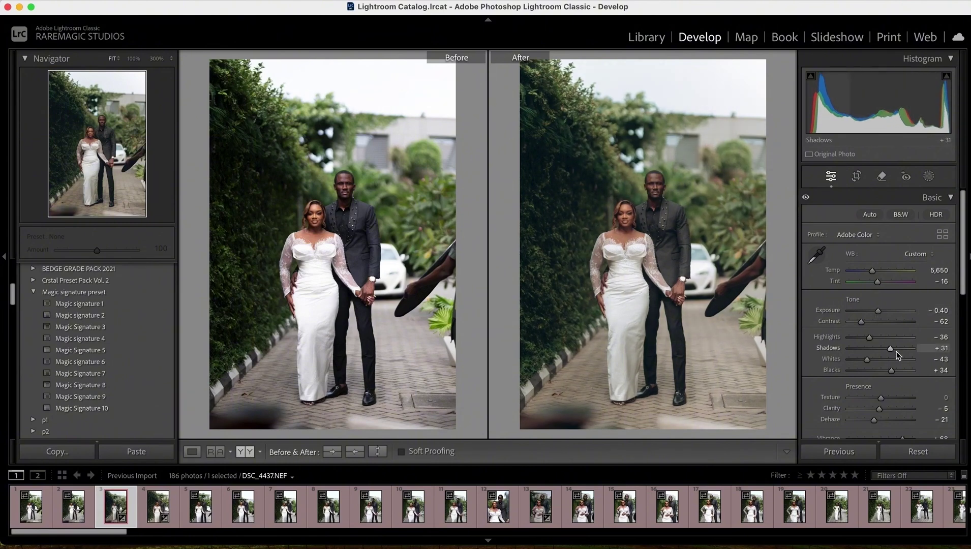
drag(893, 347, 893, 348)
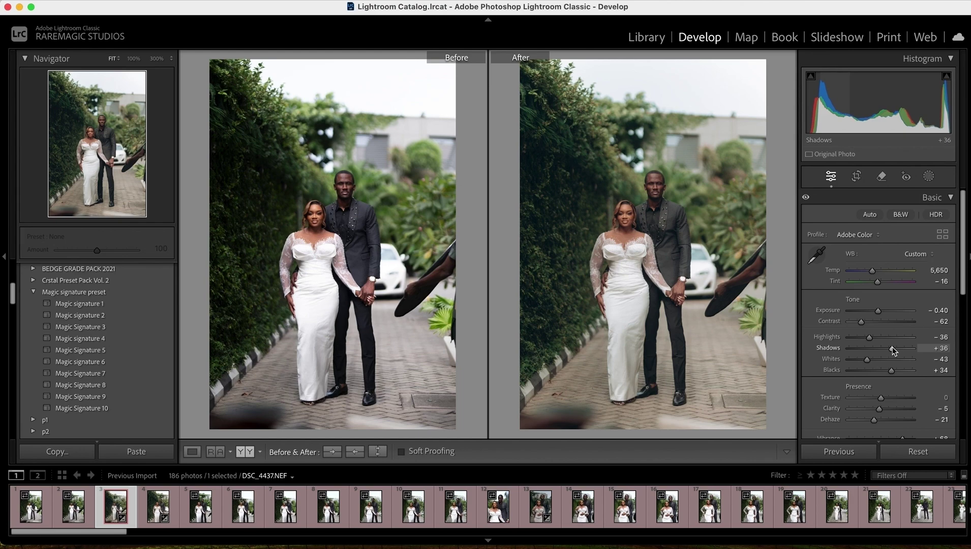
Review the HSL color mixer hues and set the photo's white balance tint to -21.
scroll(815, 386, down, 3)
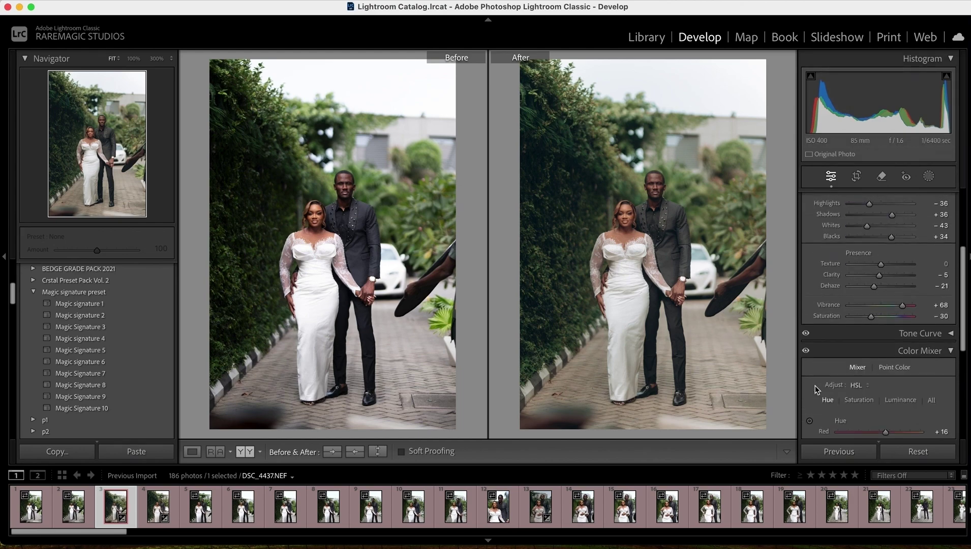
scroll(815, 385, down, 2)
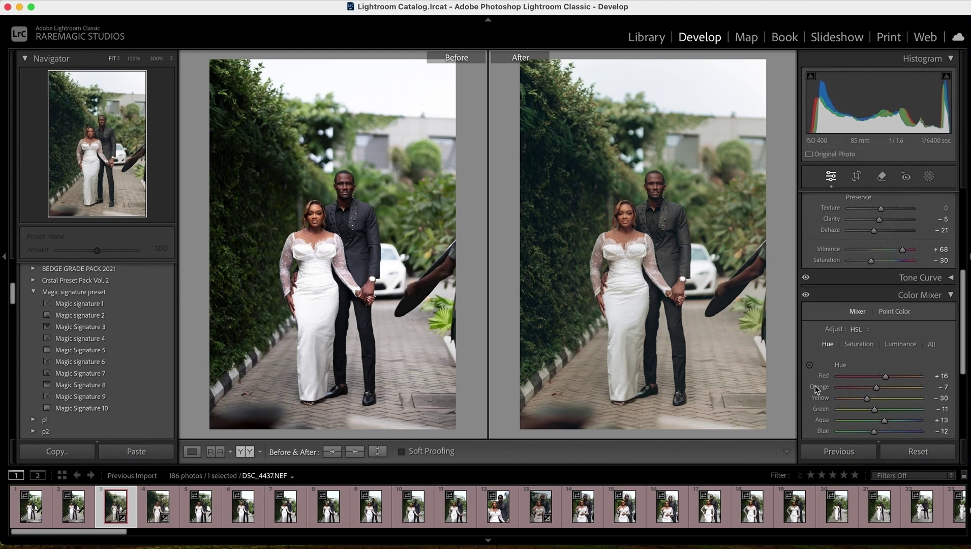
click(643, 236)
click(643, 236)
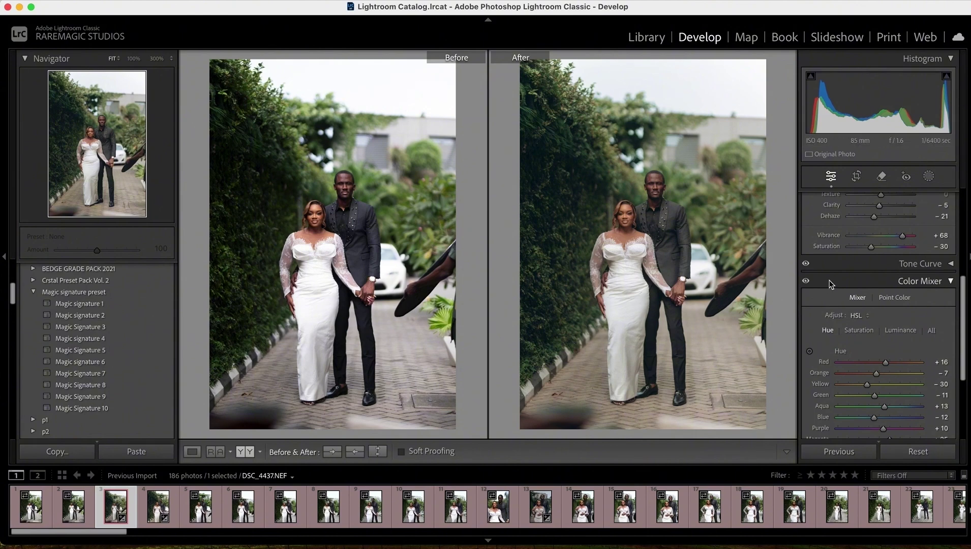
scroll(830, 280, up, 5)
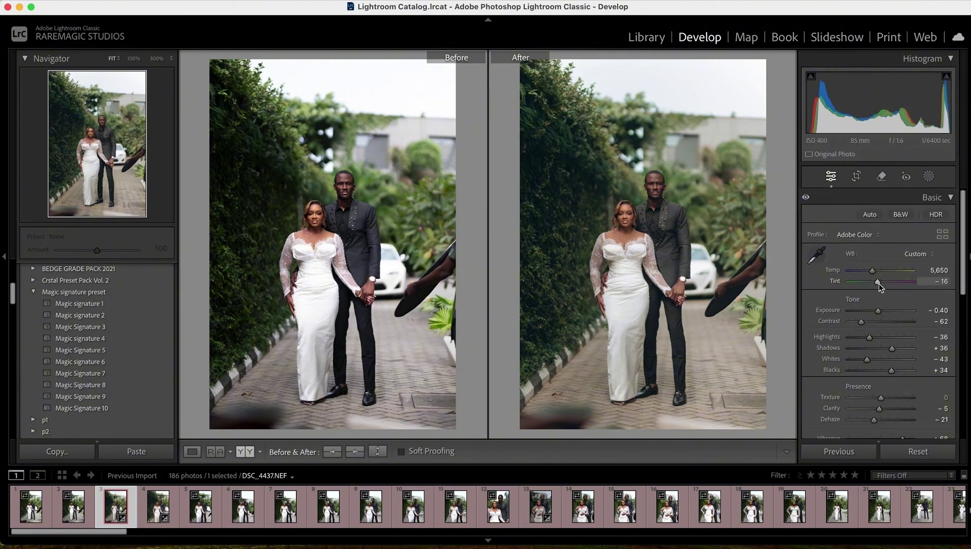
scroll(880, 288, down, 5)
click(630, 229)
click(630, 229)
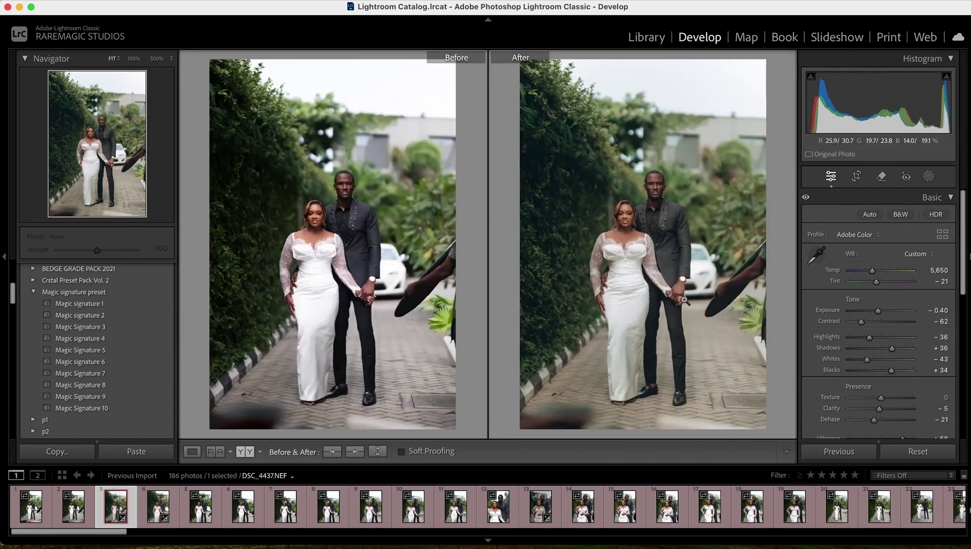
Send the graded photo to Adobe Photoshop 2024 for further editing.
right_click(656, 265)
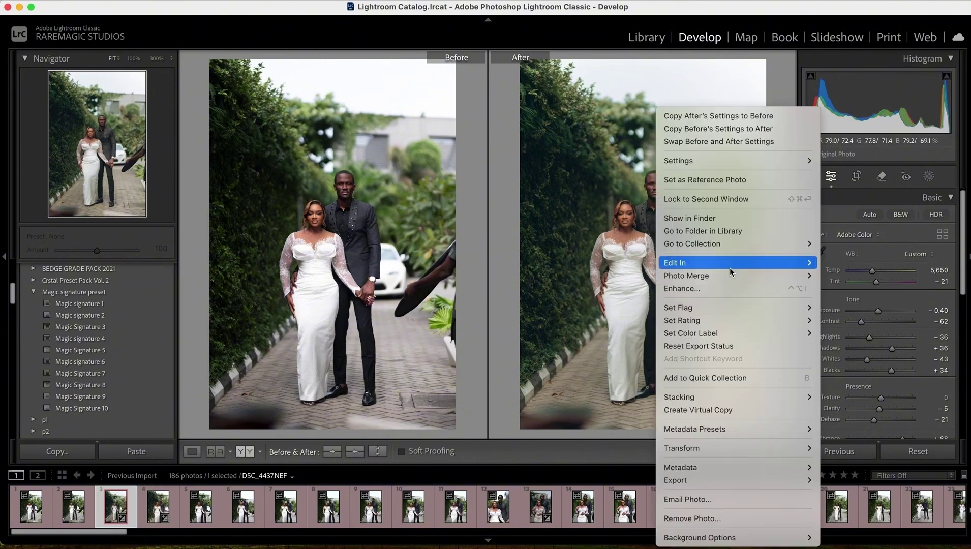
mouse_move(734, 266)
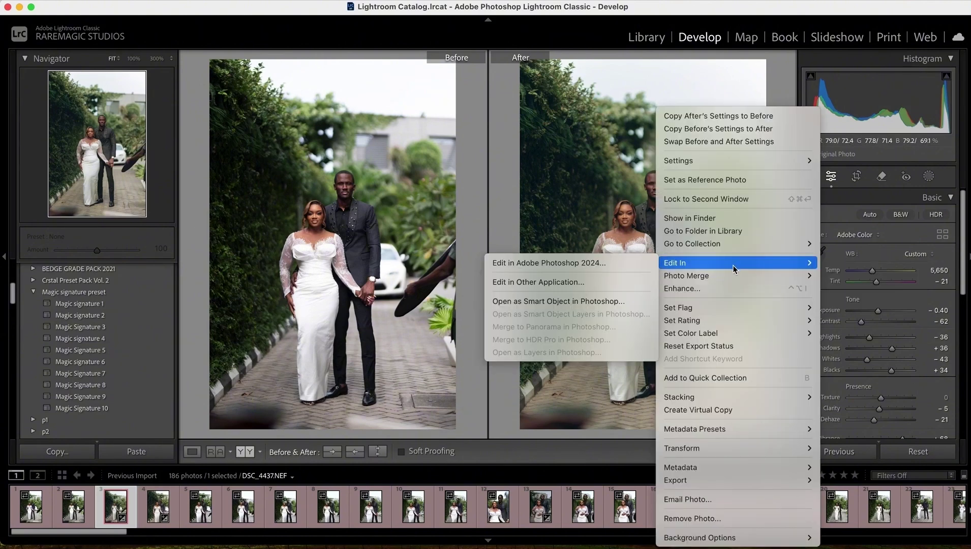
click(605, 263)
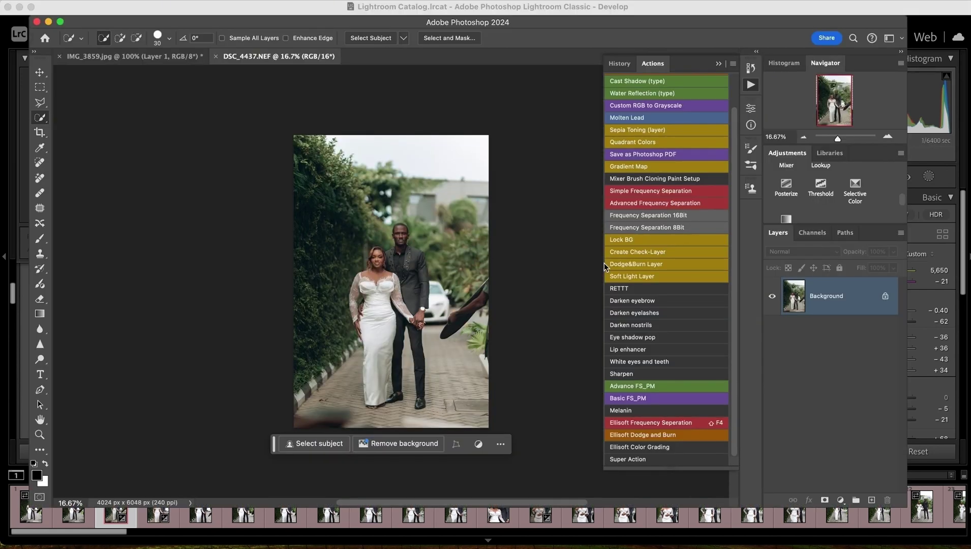
Outline the arm and dark object intruding at the photo's right edge with a closed Polygonal Lasso selection.
click(888, 136)
click(804, 136)
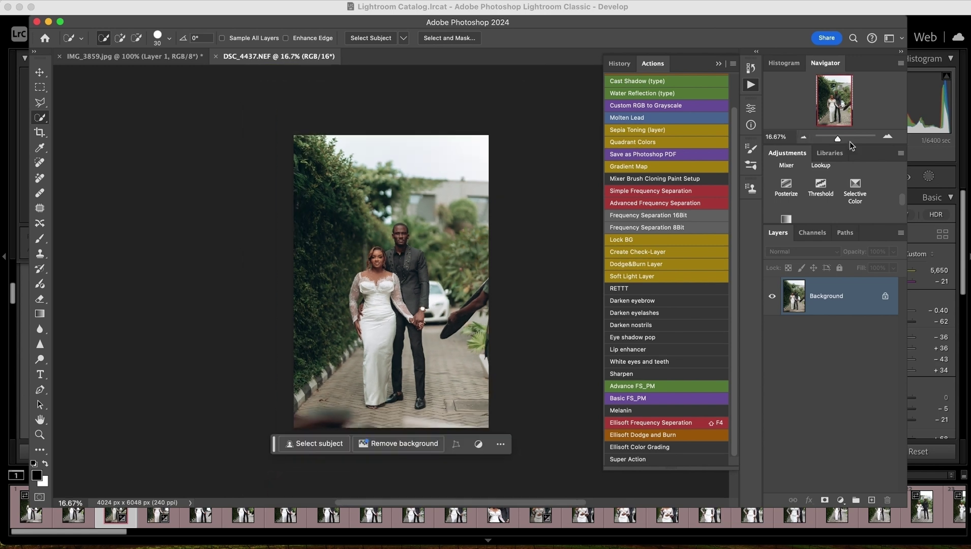
click(888, 137)
click(834, 115)
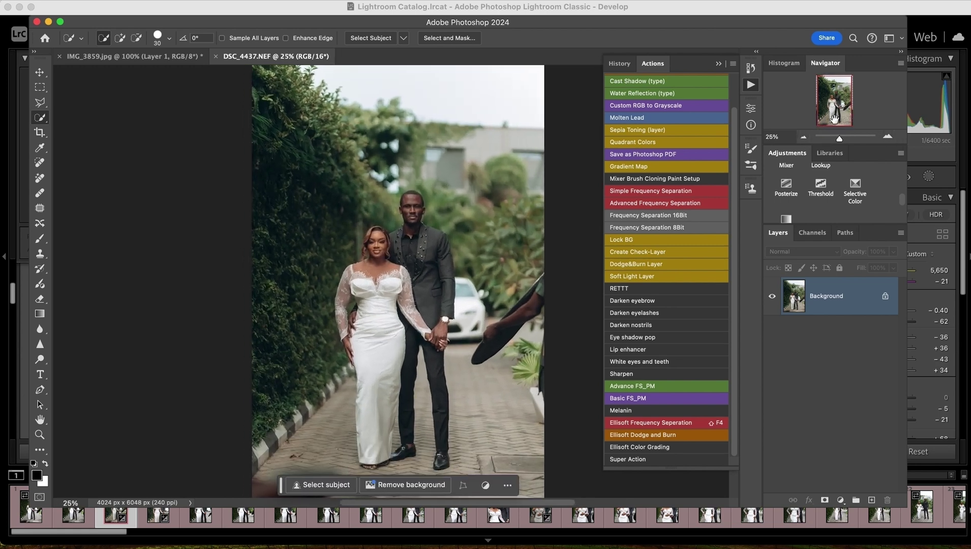
click(803, 137)
click(888, 136)
click(40, 102)
click(109, 122)
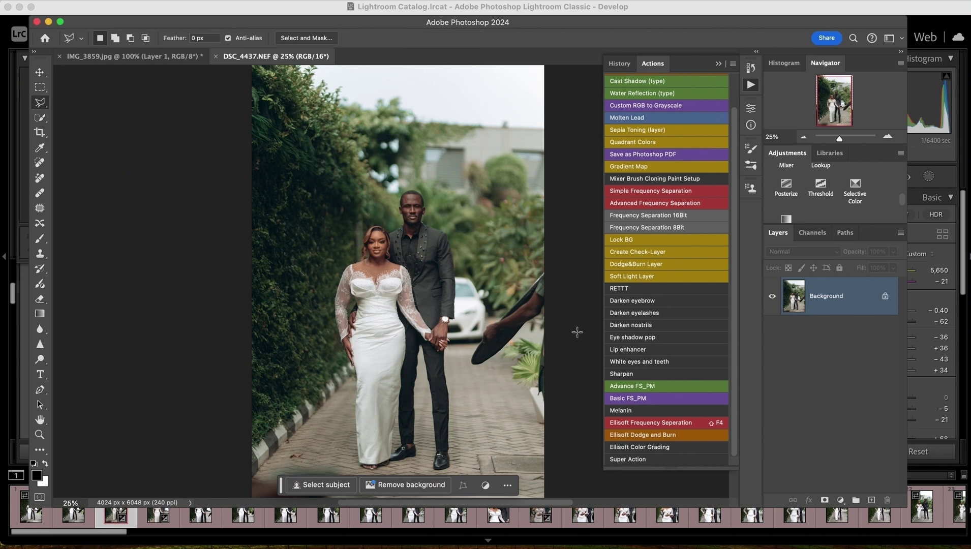
click(545, 269)
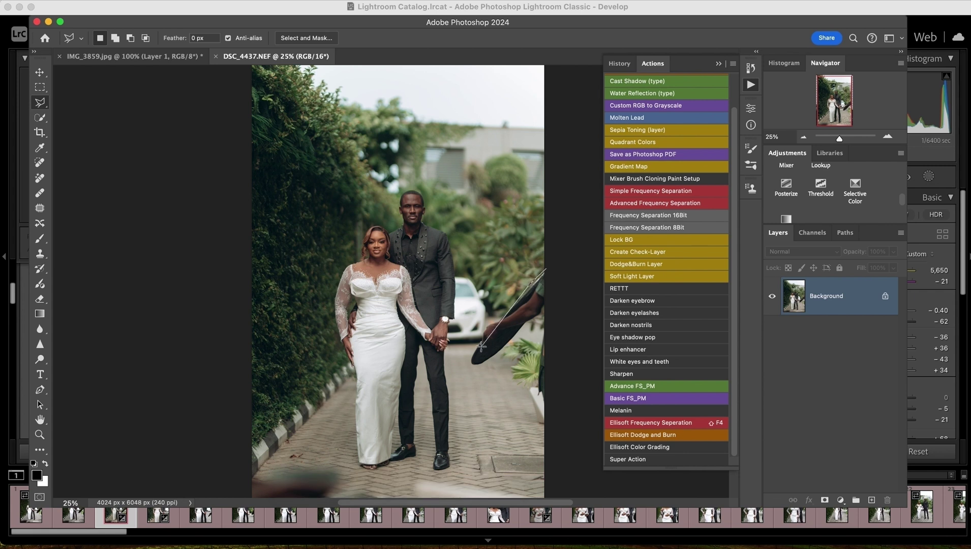
click(484, 324)
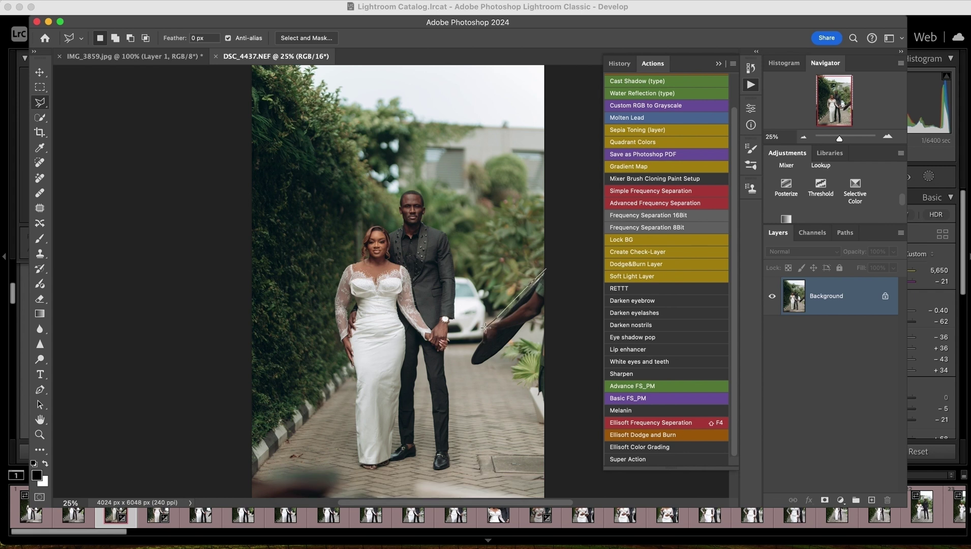
click(464, 373)
click(489, 365)
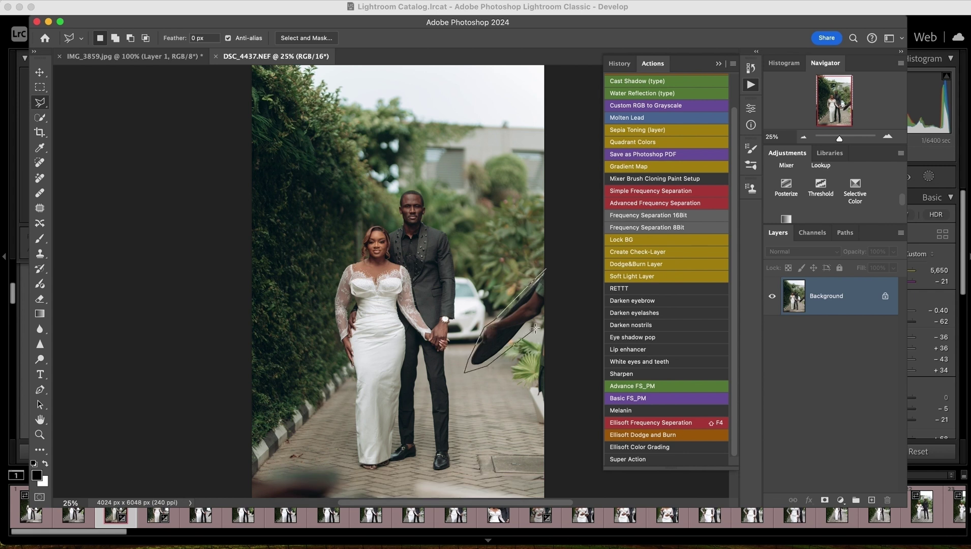
click(551, 271)
Run a generative fill on the selection with the prompt REMOVE.
click(432, 389)
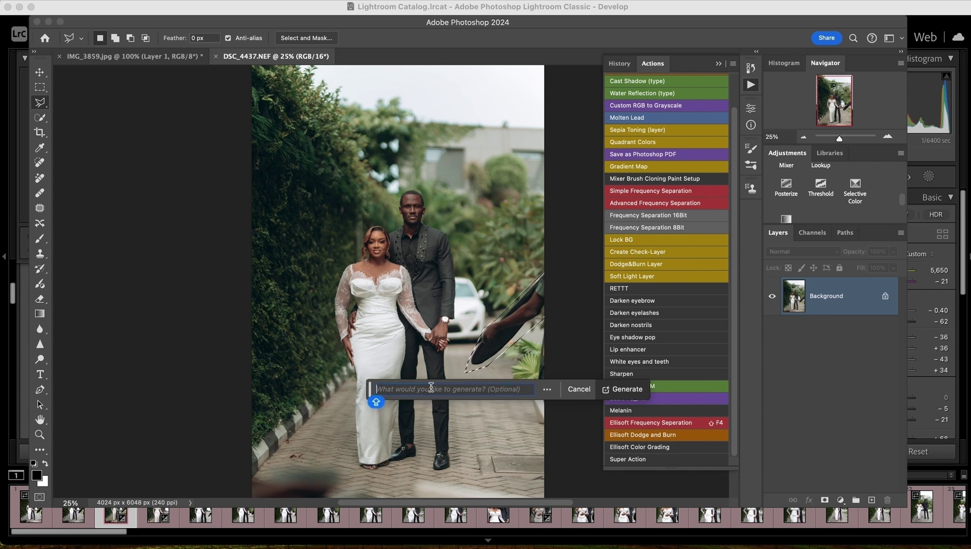
text(REMOV)
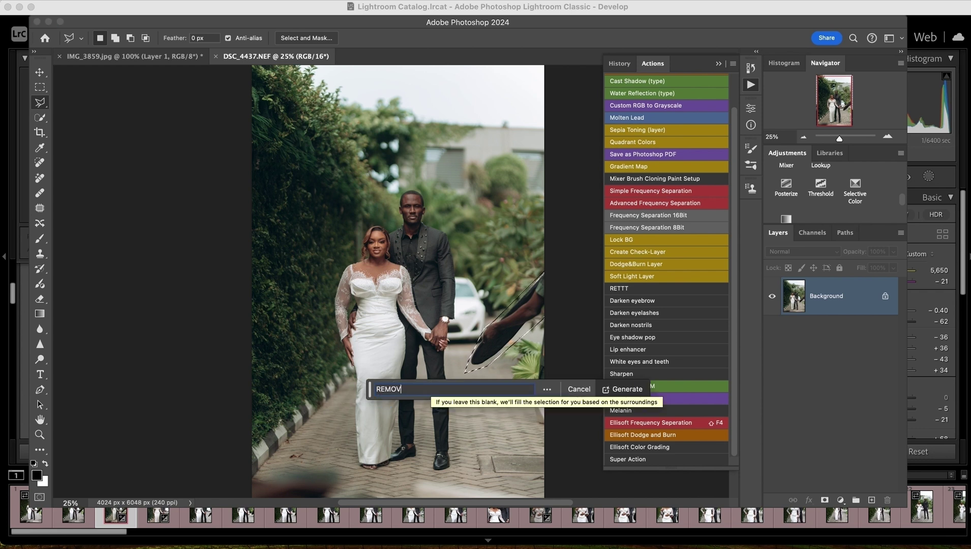
text(E)
key(Return)
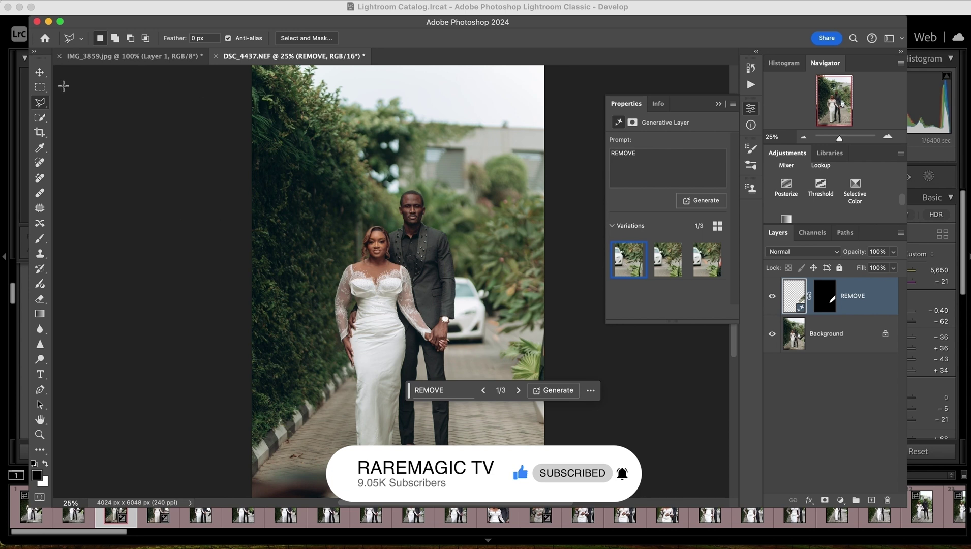
Crop the photo to a 4:5 ratio, repositioning the image so the couple's feet are fully inside the frame.
click(41, 74)
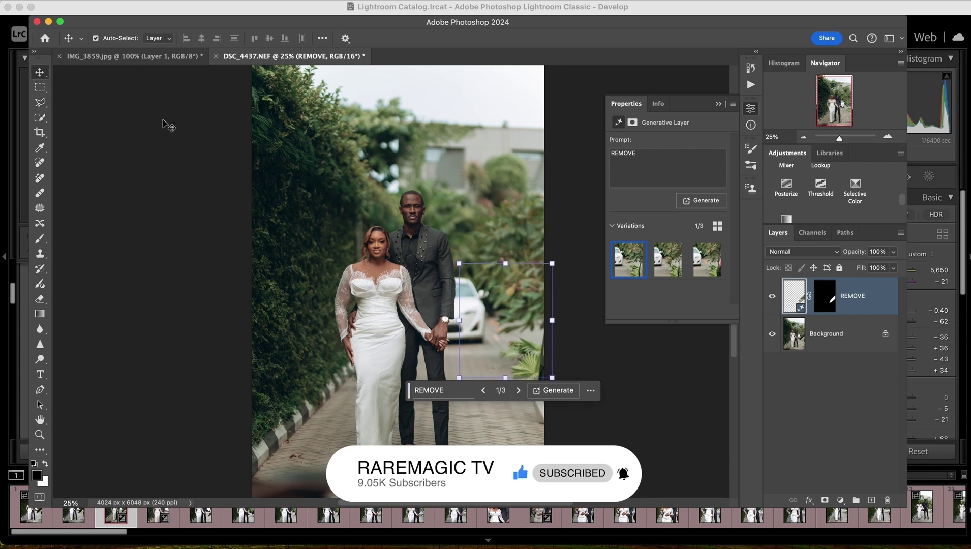
click(40, 133)
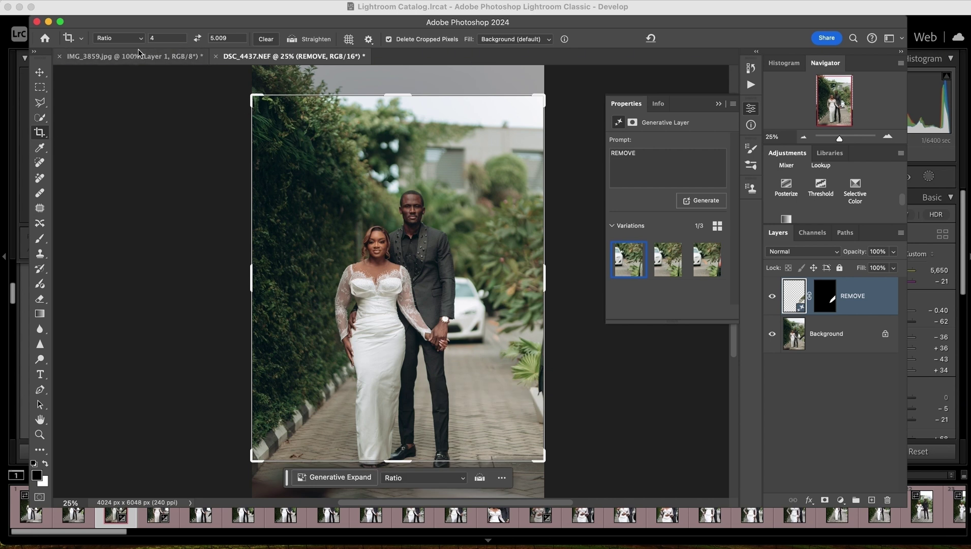
click(222, 38)
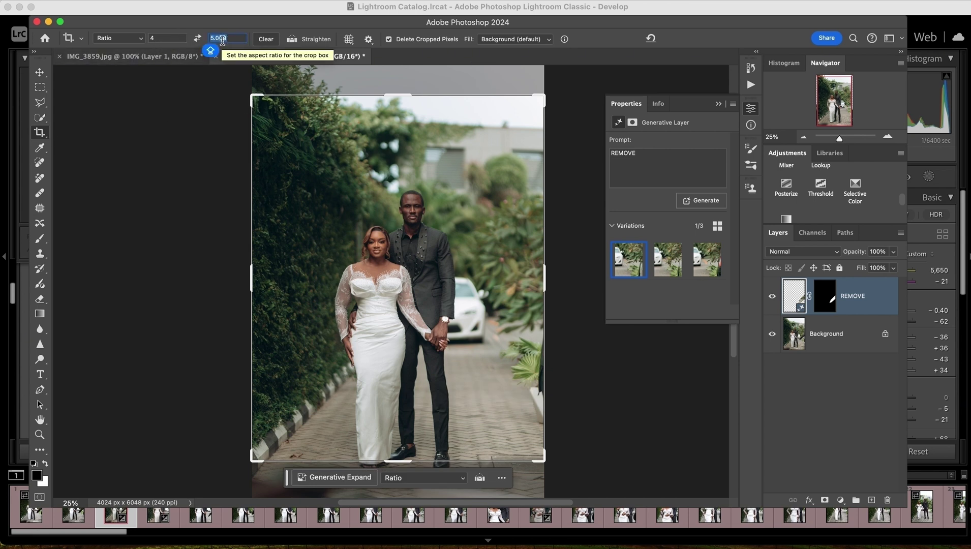
text(5)
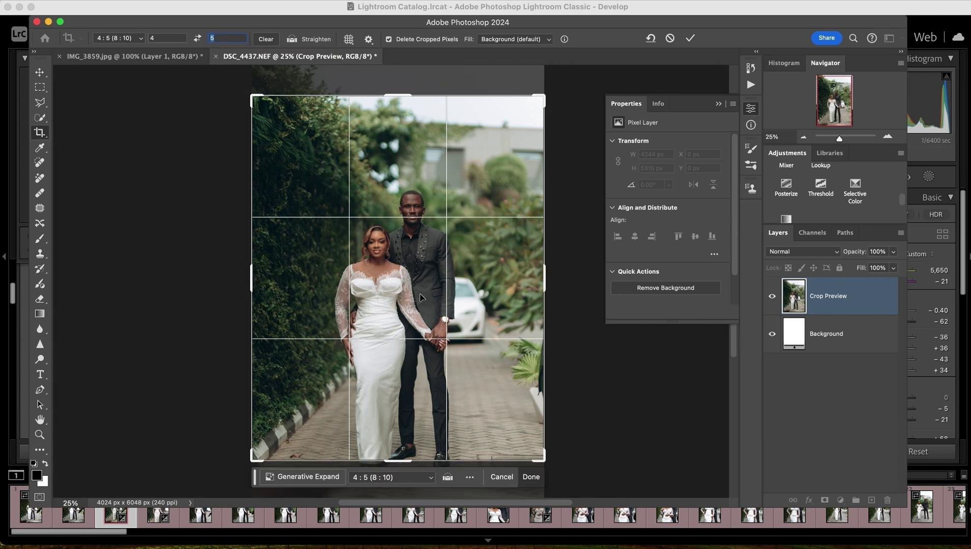
drag(389, 256, 431, 227)
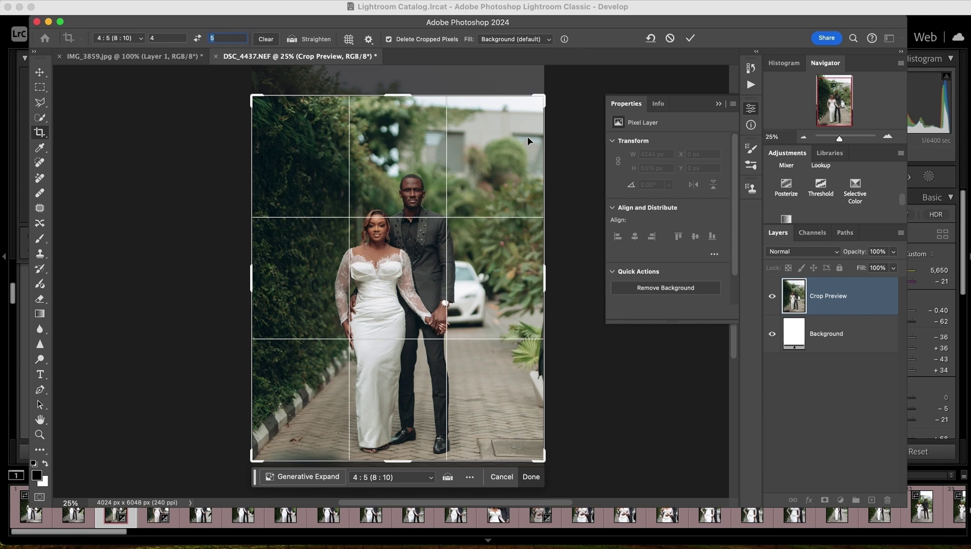
click(526, 41)
click(513, 40)
click(691, 39)
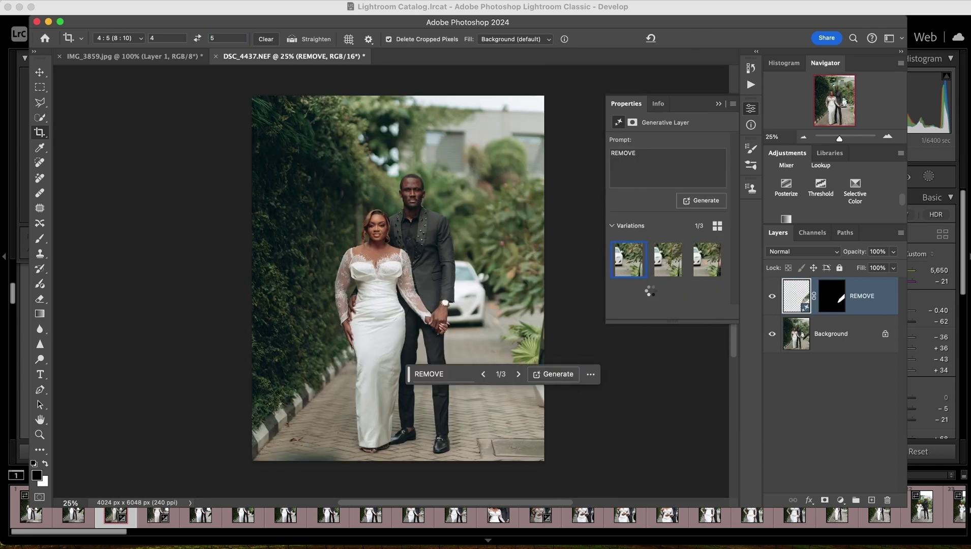
Flatten the image and run the Advanced Frequency Separation action with a Gaussian Blur radius of 3 pixels.
right_click(832, 336)
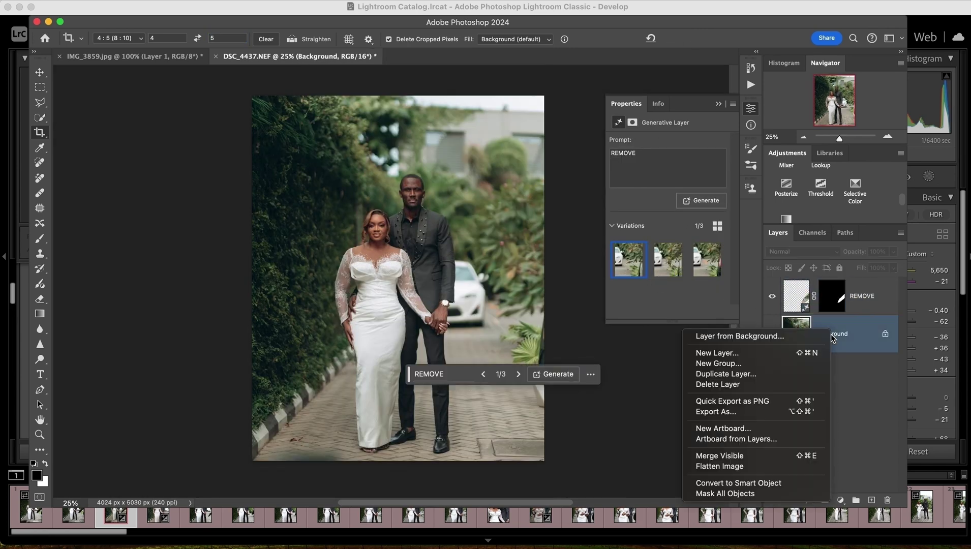
click(780, 470)
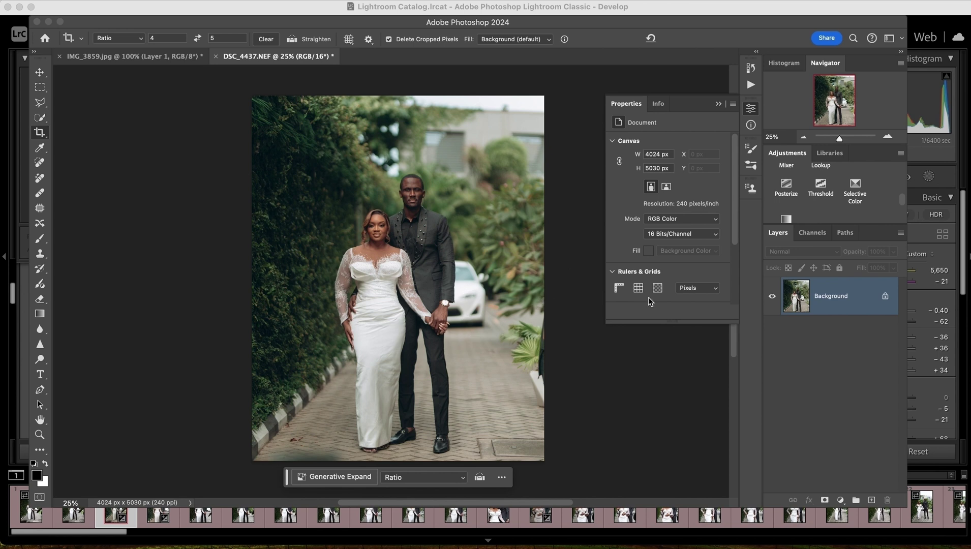
click(751, 85)
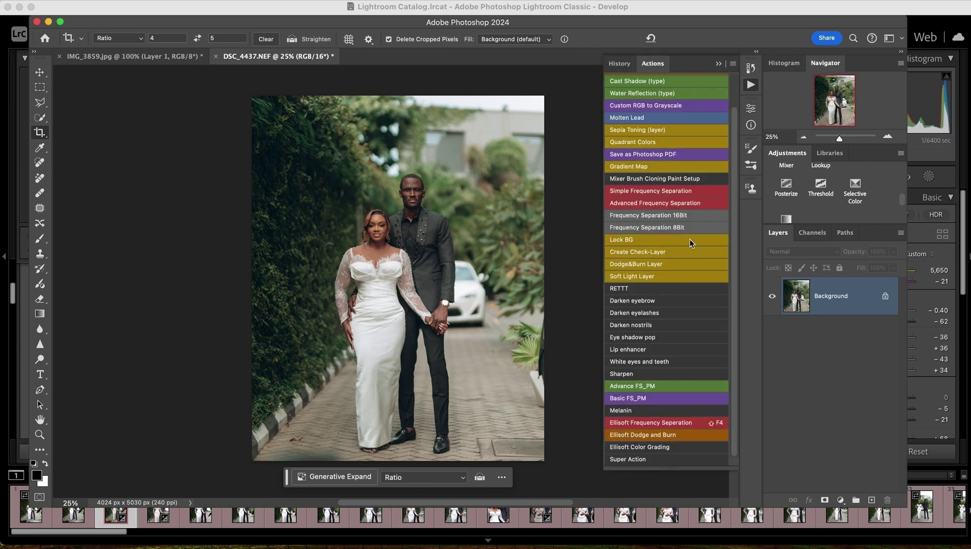
click(649, 202)
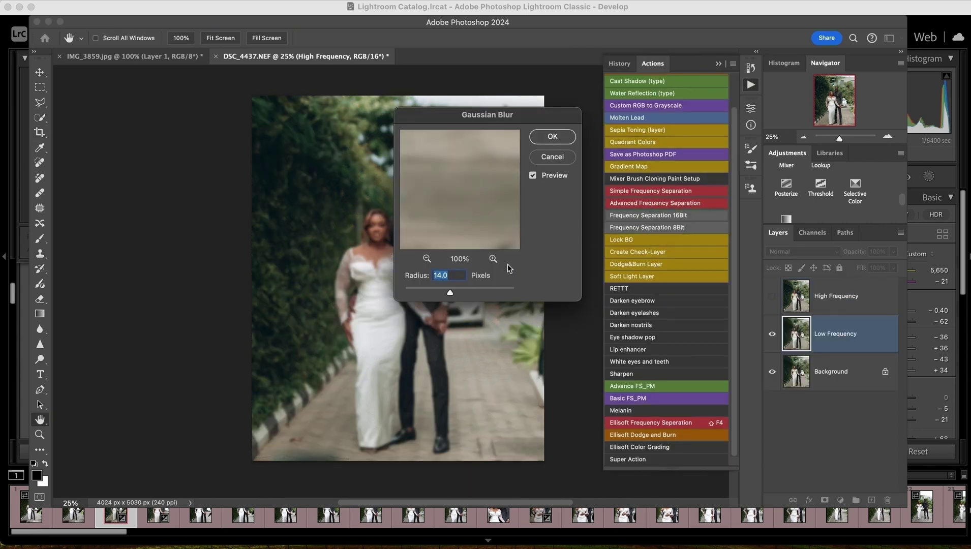
text(3)
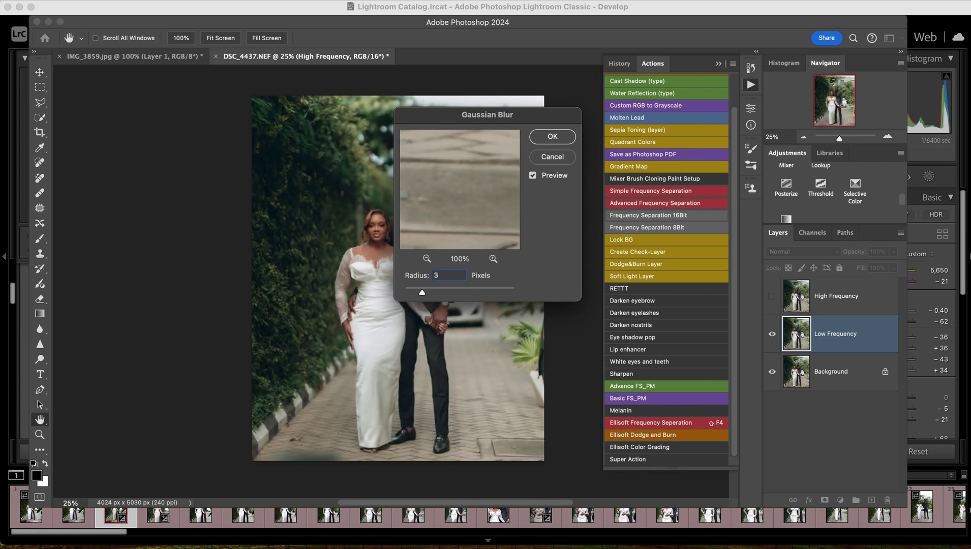
key(Return)
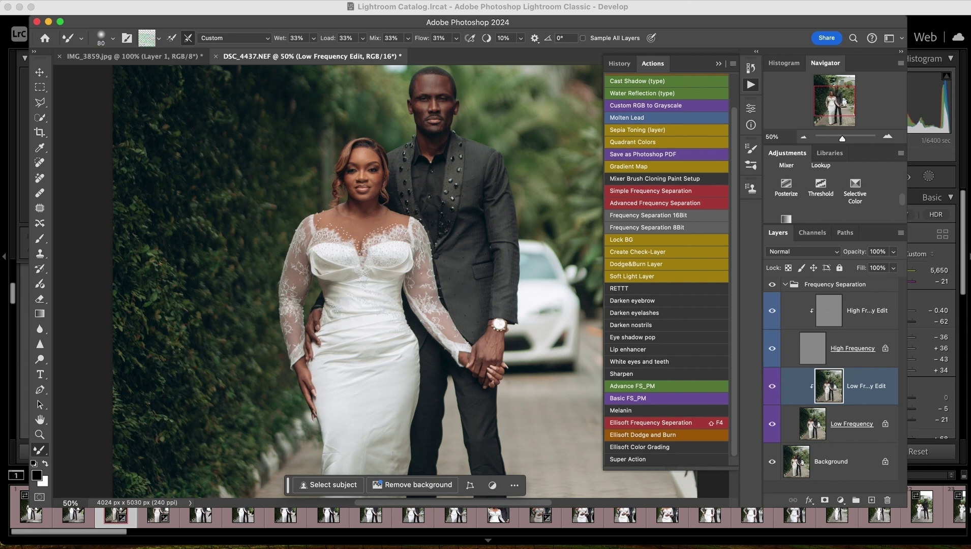
Smooth tones on the couple with the Mixer Brush on the Low Frequency Edit layer, varying the brush size to suit each area.
key(bracketleft)
key(bracketleft)
key(bracketleft)
key(bracketright)
key(bracketright)
key(bracketright)
key(bracketleft)
key(bracketleft)
key(bracketleft)
key(bracketleft)
key(bracketright)
key(bracketright)
key(bracketright)
key(bracketright)
key(bracketright)
key(bracketleft)
key(bracketleft)
key(bracketleft)
key(bracketright)
scroll(421, 284, down, 5)
key(bracketright)
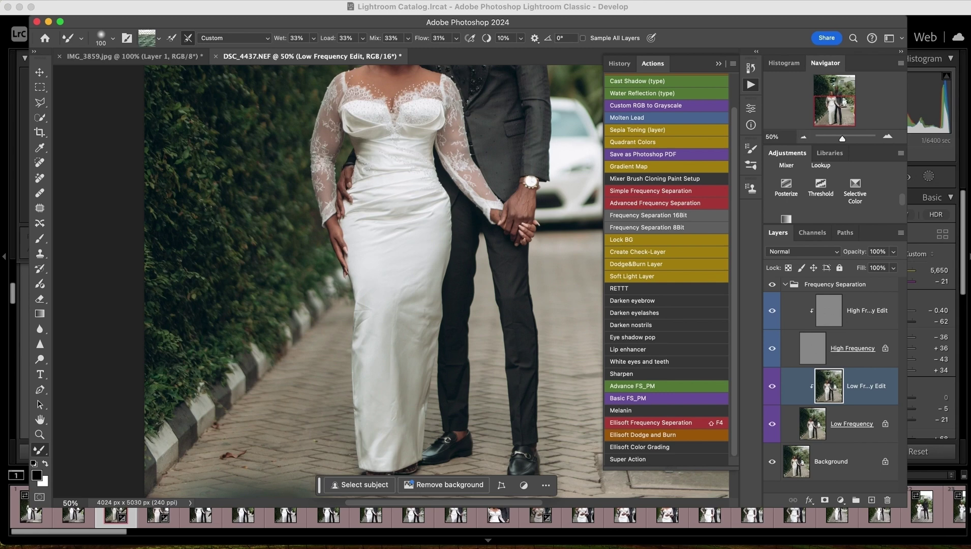
Blend larger areas of the photo on the Low Frequency Edit layer with the Mixer Brush enlarged to 175 and 250 px.
key(super+minus)
key(bracketright)
key(bracketright)
key(bracketright)
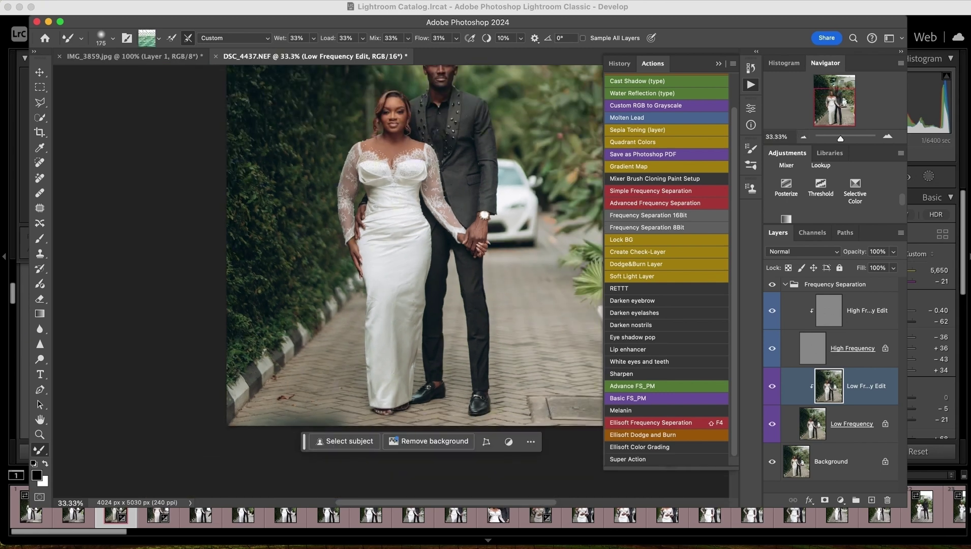
key(bracketright)
key(bracketright)
key(bracketleft)
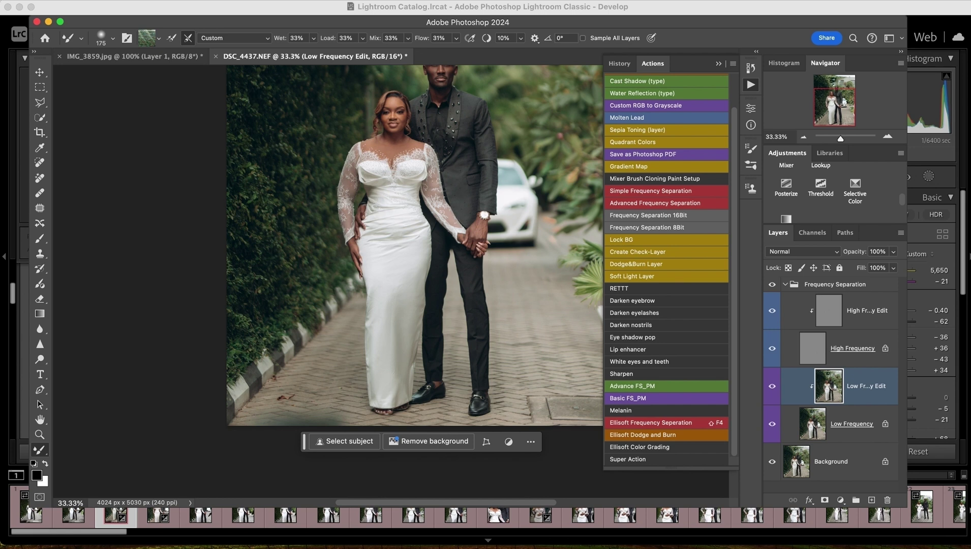
key(bracketright)
key(bracketright)
key(bracketright)
Run the Ellisoft Dodge and Burn action and add a Black & White adjustment layer above it with Reds -31 and Yellows -33.
key(super+minus)
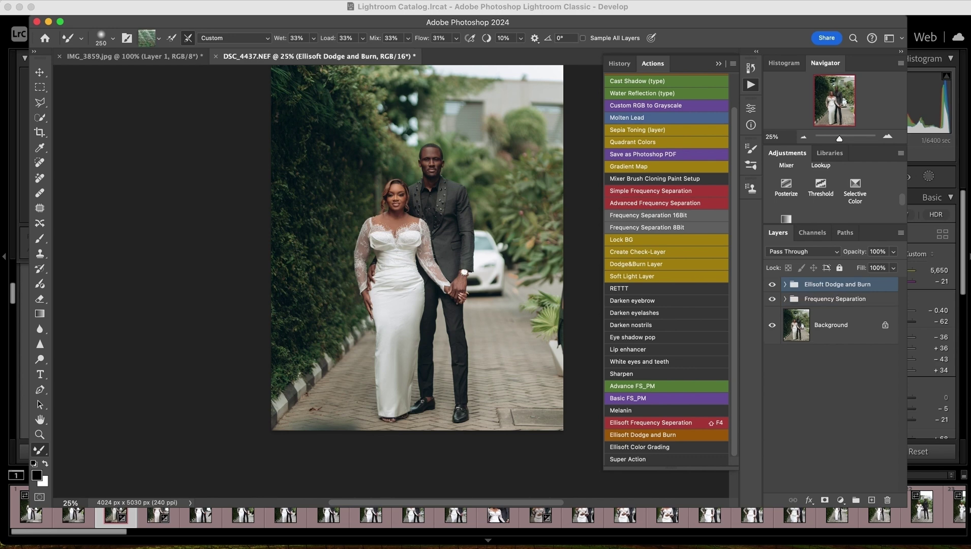
scroll(821, 203, up, 3)
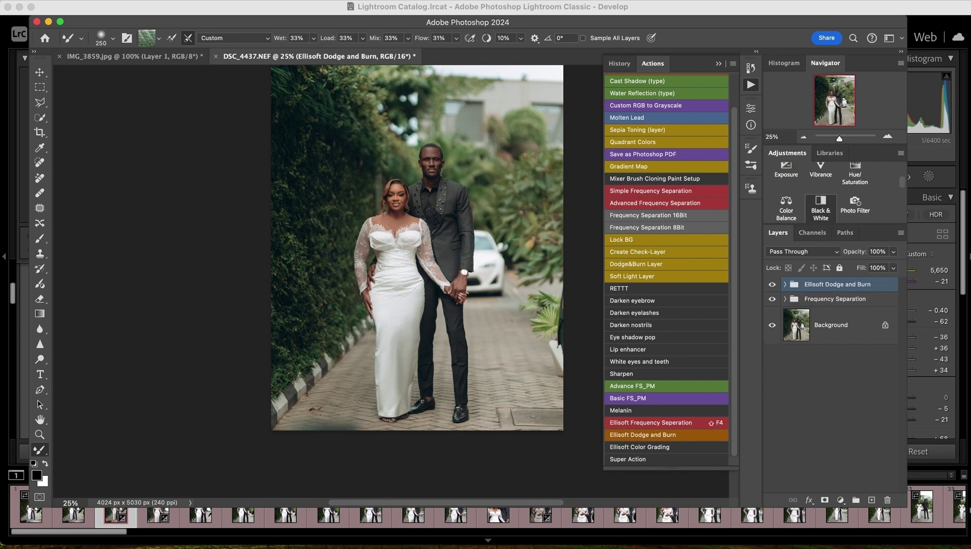
click(821, 206)
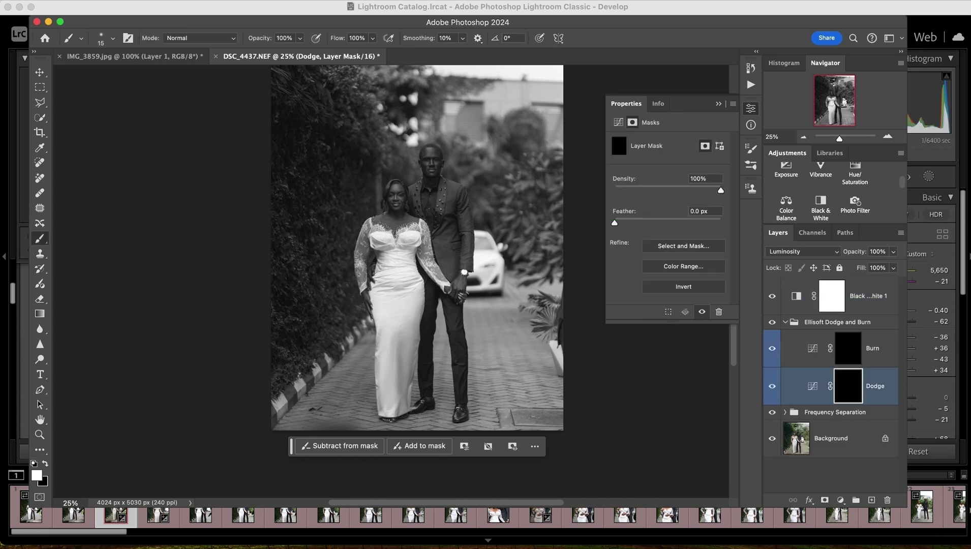
Brighten the highlights on both faces by painting white on the Dodge layer's mask with the brush flow at 20%.
key(Return)
text(30)
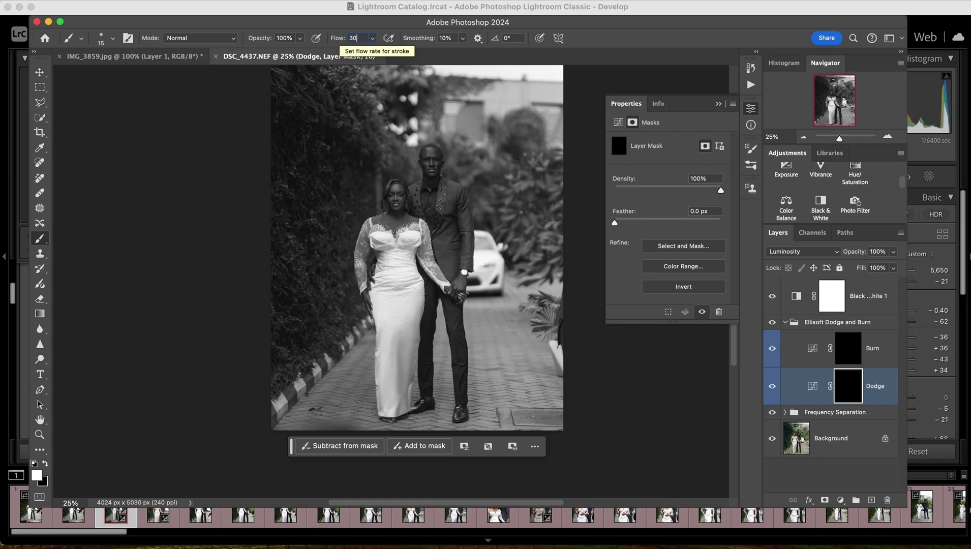
text(0)
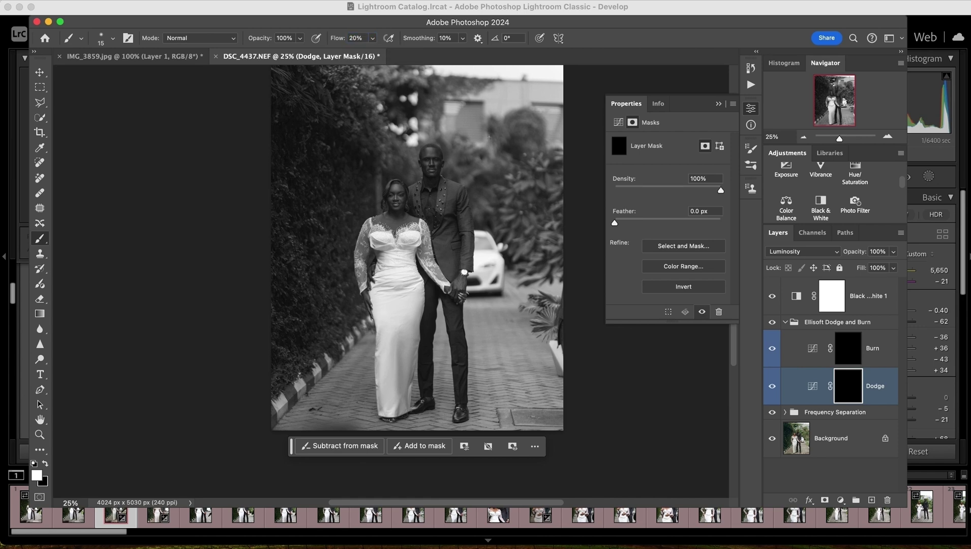
click(886, 136)
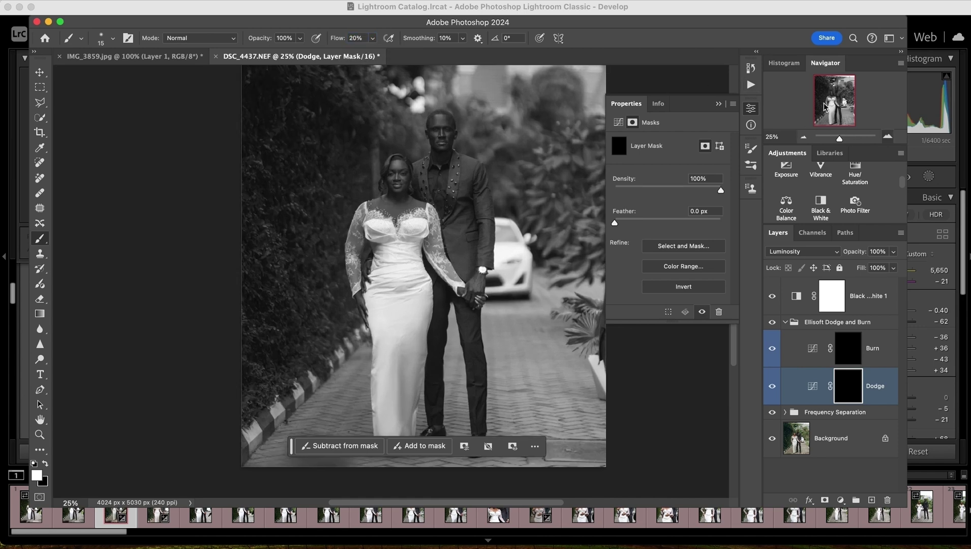
key(super+equal)
key(super+equal)
drag(840, 109, 839, 105)
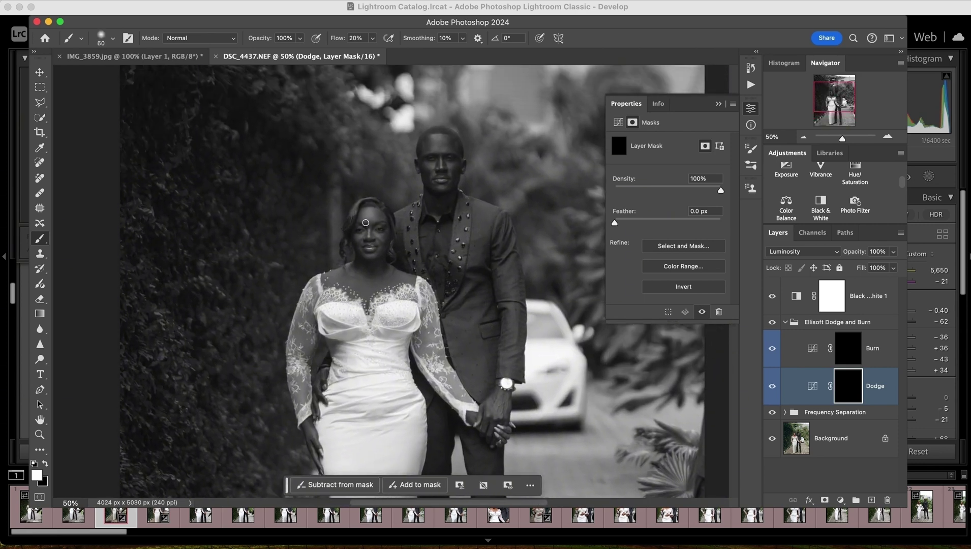
drag(365, 217, 365, 216)
click(360, 236)
key(bracketright)
key(bracketright)
key(bracketright)
key(bracketright)
key(bracketleft)
key(bracketleft)
key(bracketleft)
key(bracketleft)
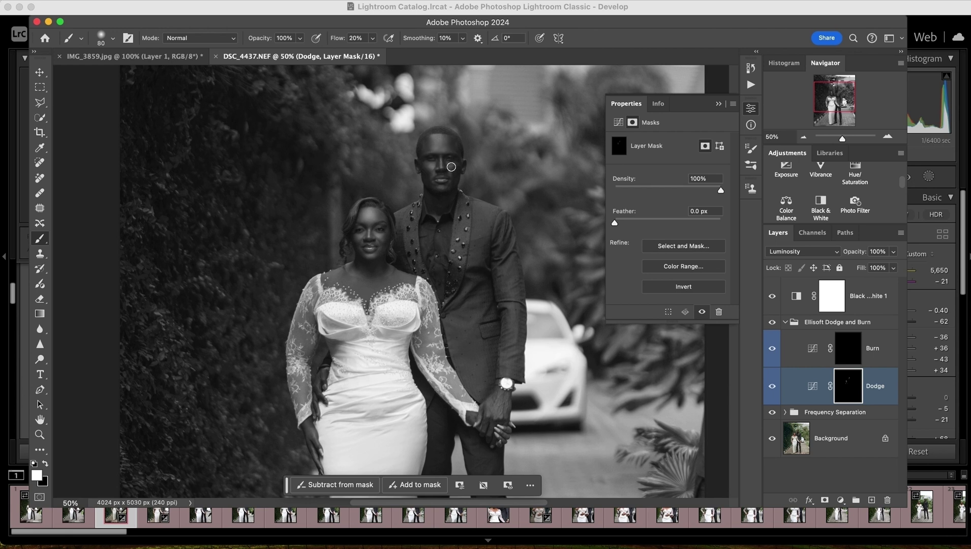
key(bracketleft)
Deepen the shadows on the couple by painting white on the Burn layer's mask with varying brush sizes.
click(893, 357)
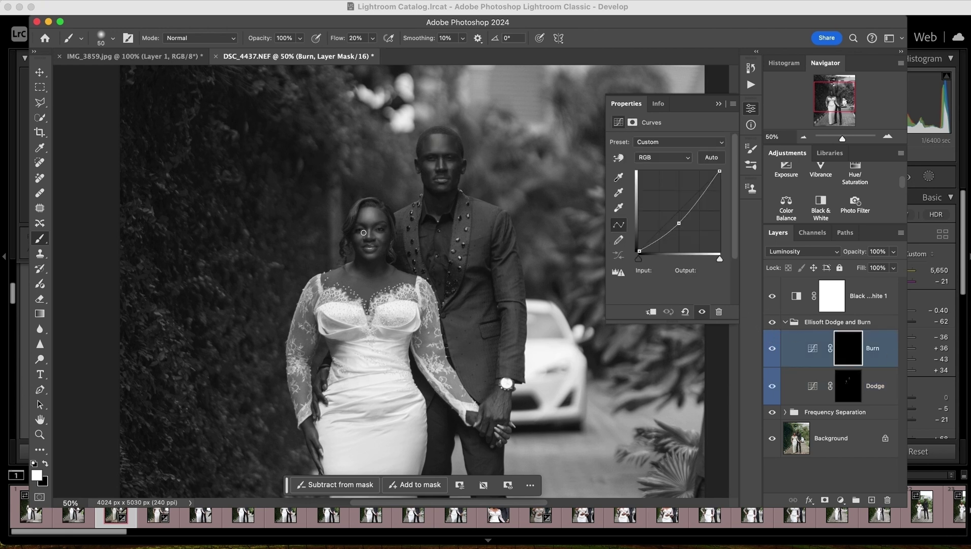
key(bracketright)
key(bracketright)
key(bracketright)
key(bracketright)
key(bracketright)
key(bracketleft)
key(bracketleft)
key(bracketleft)
key(bracketleft)
key(bracketleft)
key(bracketleft)
key(bracketright)
key(bracketright)
key(bracketright)
key(bracketright)
key(bracketright)
key(bracketleft)
key(bracketleft)
key(bracketleft)
key(bracketleft)
key(bracketleft)
key(bracketleft)
key(bracketleft)
key(bracketright)
key(bracketright)
key(bracketright)
key(bracketright)
key(bracketright)
key(bracketright)
key(bracketright)
Delete the Black & White adjustment layer above the Dodge and Burn group.
click(804, 138)
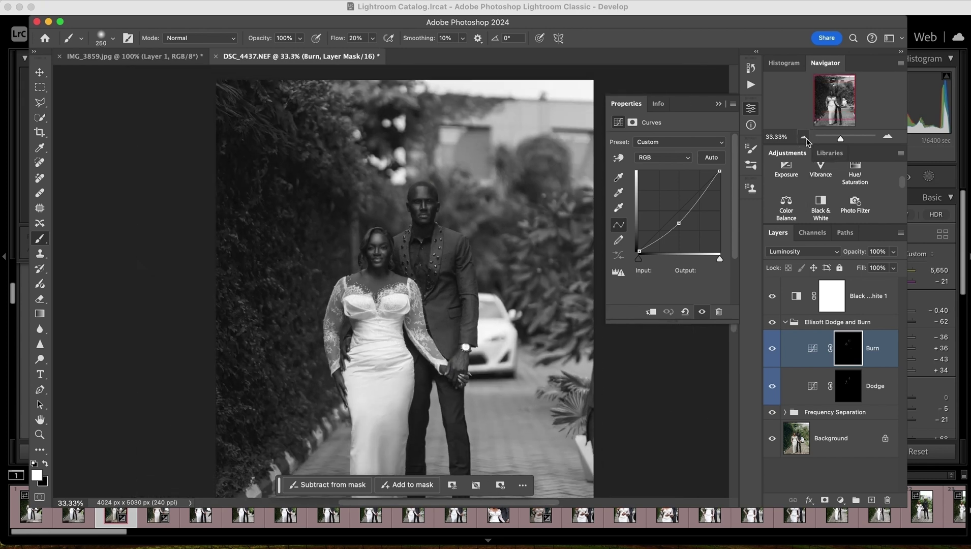
key(super+minus)
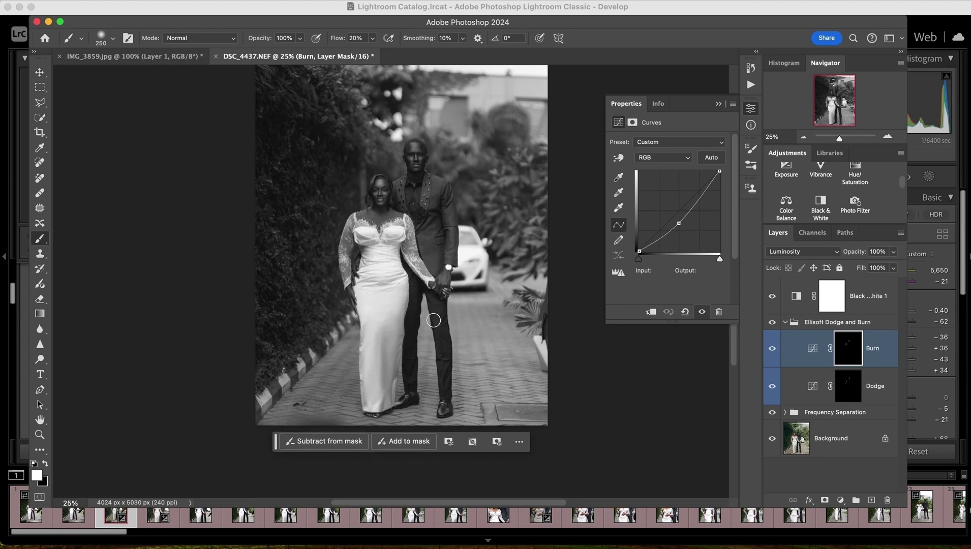
click(863, 307)
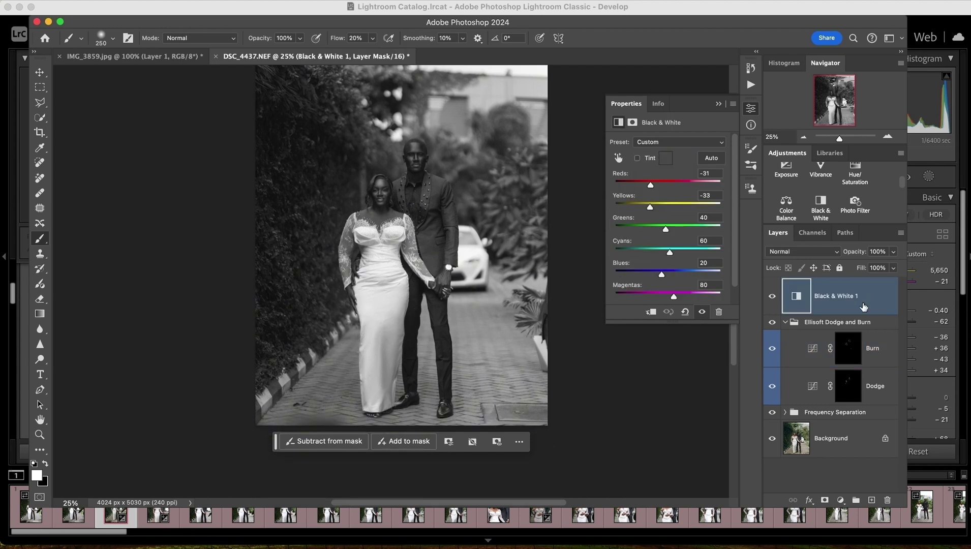
key(BackSpace)
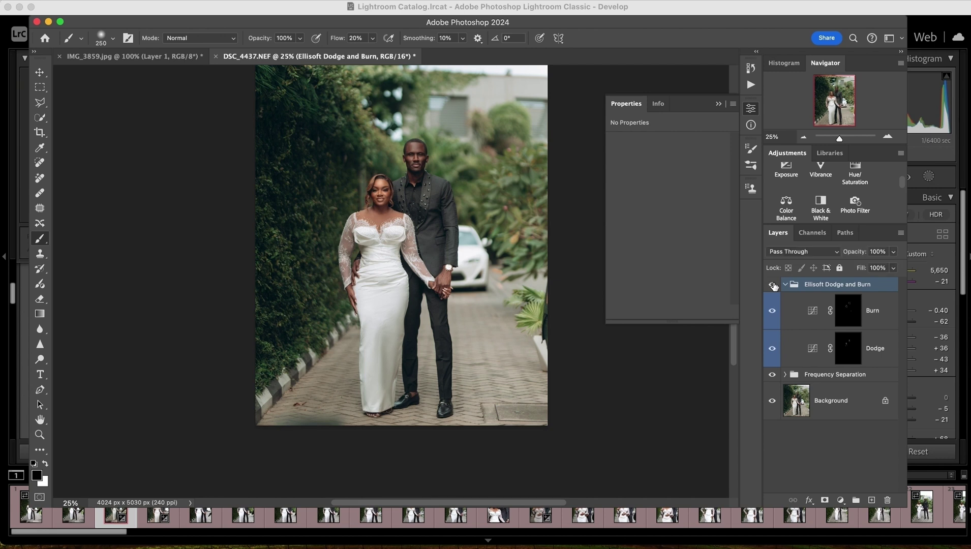
Lower the Burn layer's opacity to 66% and compare the photo with and without the Dodge and Burn group.
click(895, 252)
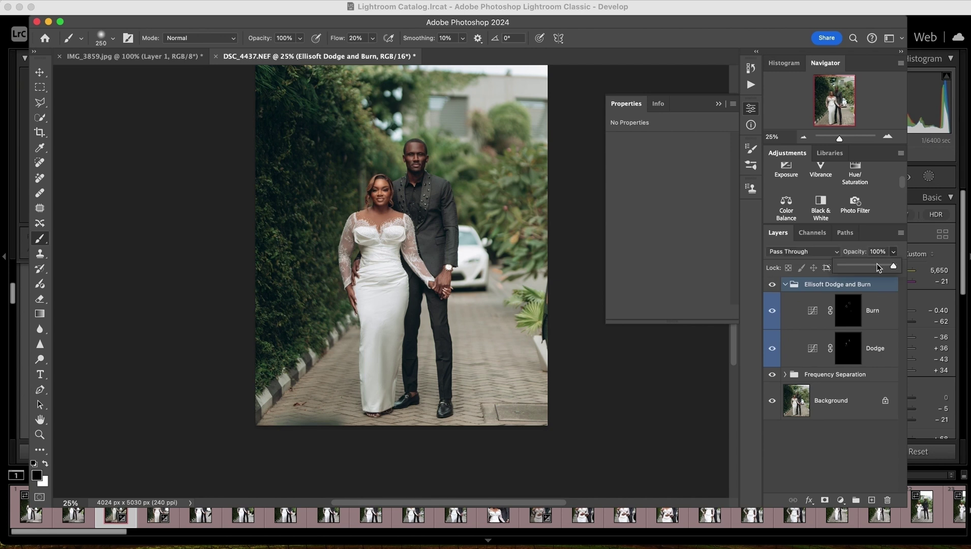
click(875, 304)
click(892, 251)
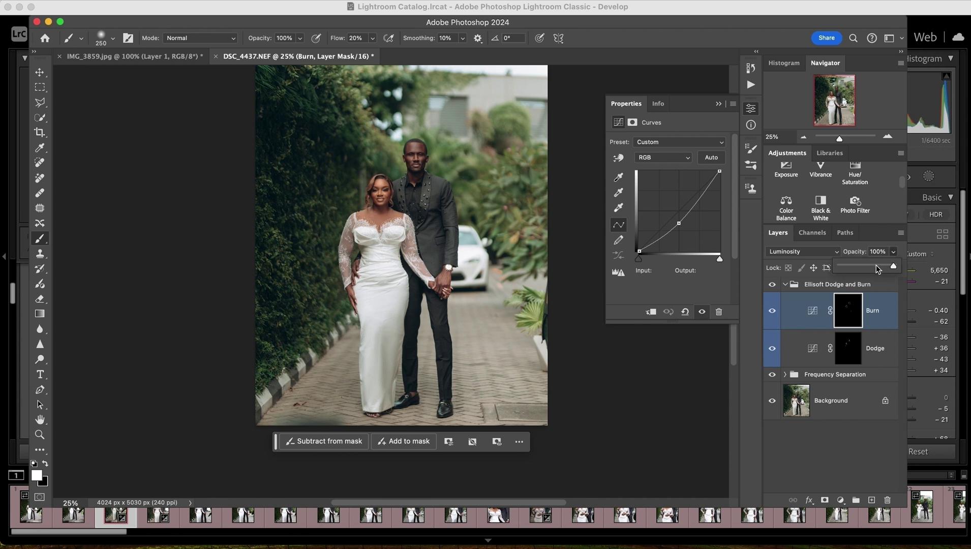
click(773, 286)
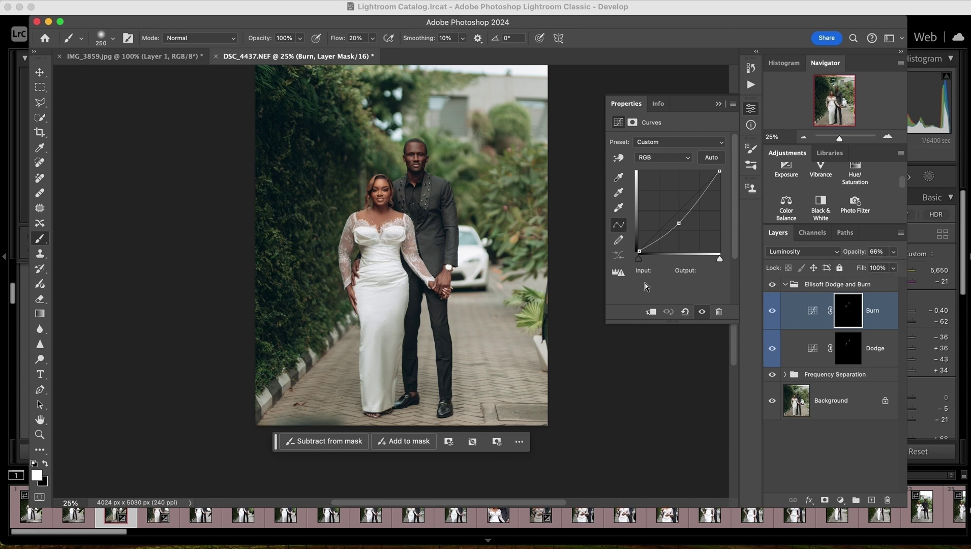
Flatten the image and add a Curves adjustment layer above the background.
scroll(494, 298, up, 2)
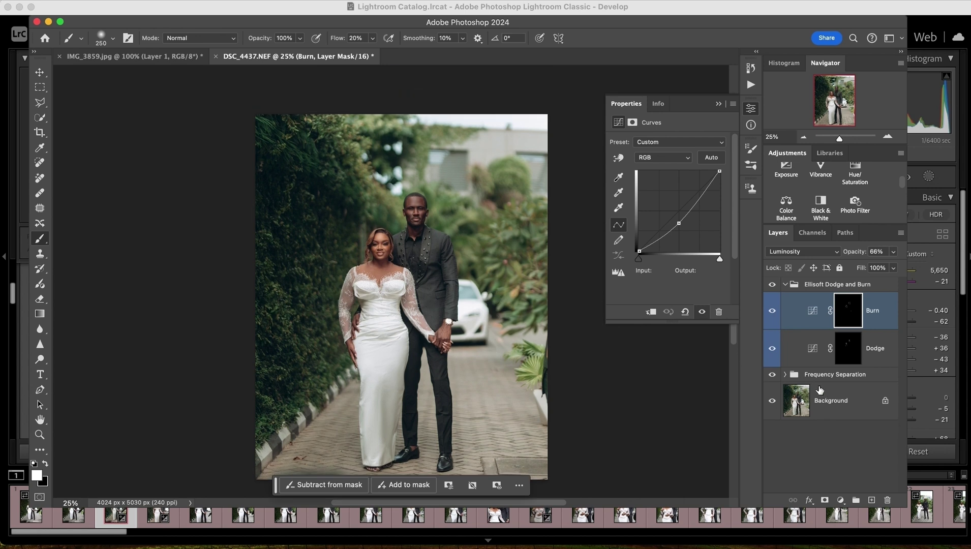
right_click(833, 399)
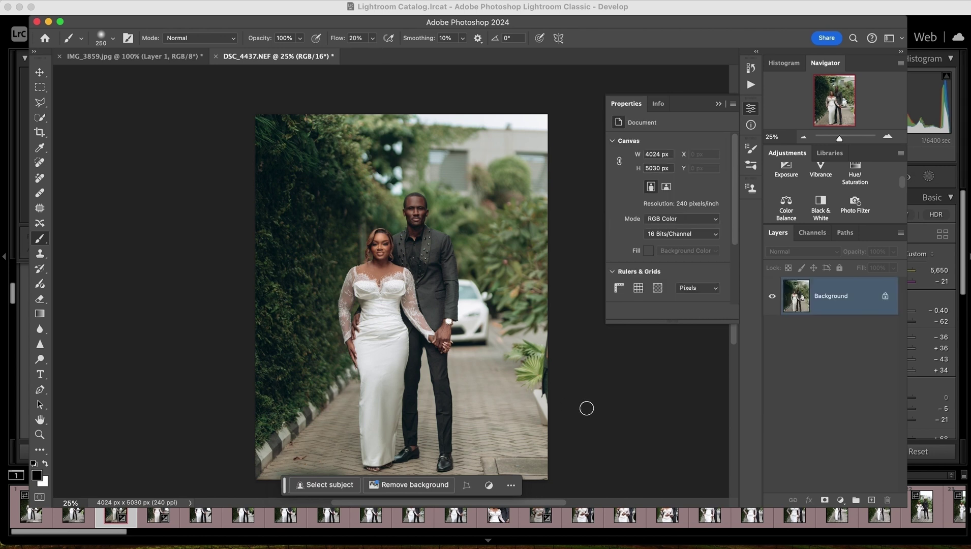
scroll(800, 205, up, 3)
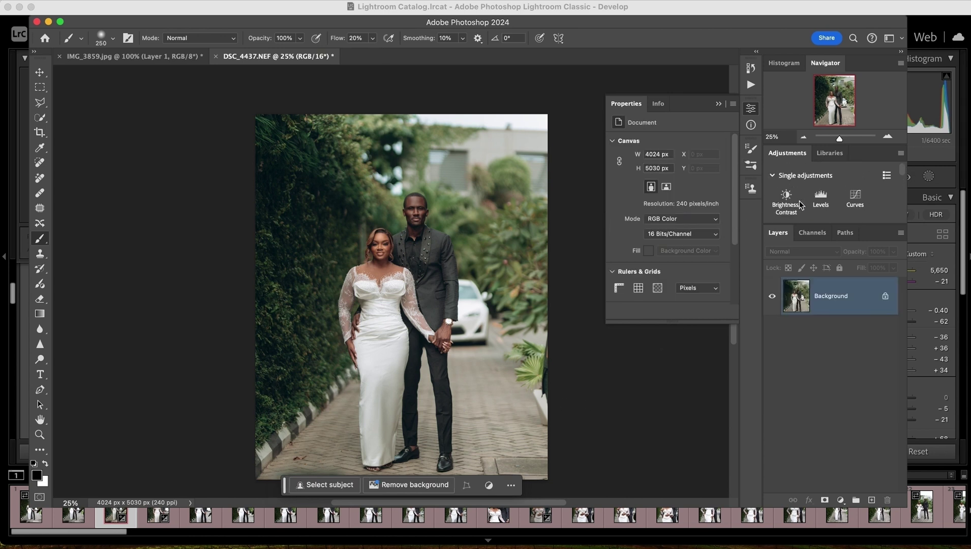
click(856, 197)
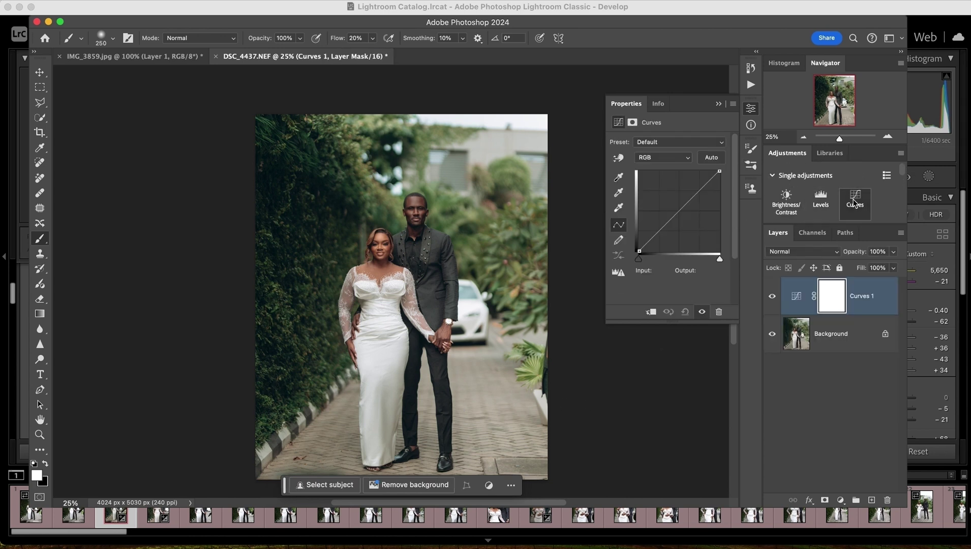
Set the curve's white point input to 237 and black point input to 5, and compare the photo with and without the Curves layer.
drag(721, 261, 715, 261)
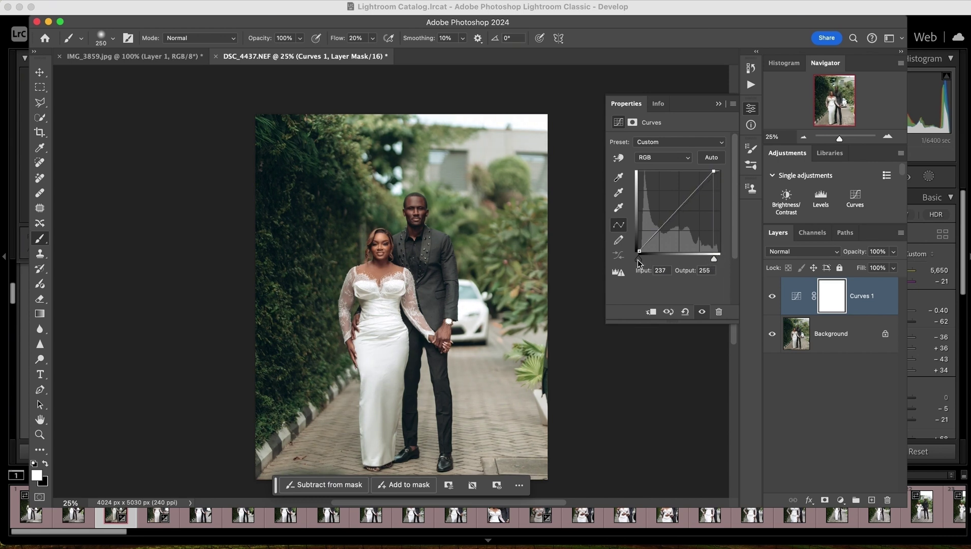
drag(639, 262, 643, 262)
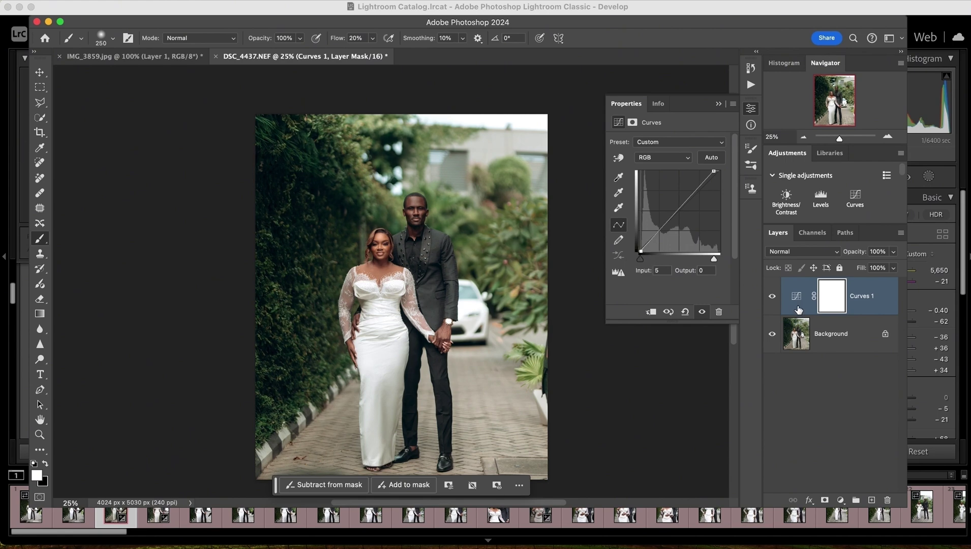
click(887, 137)
click(772, 297)
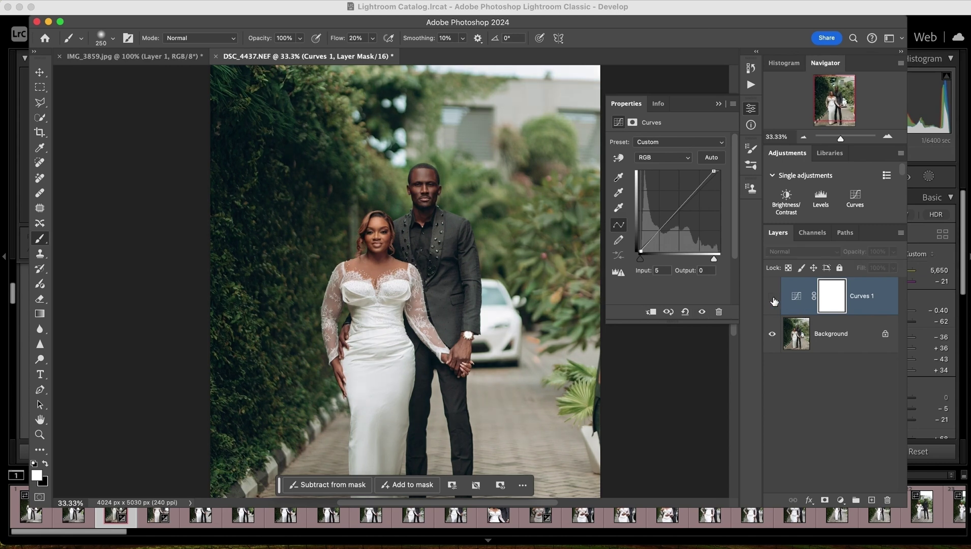
click(773, 298)
click(772, 297)
click(772, 297)
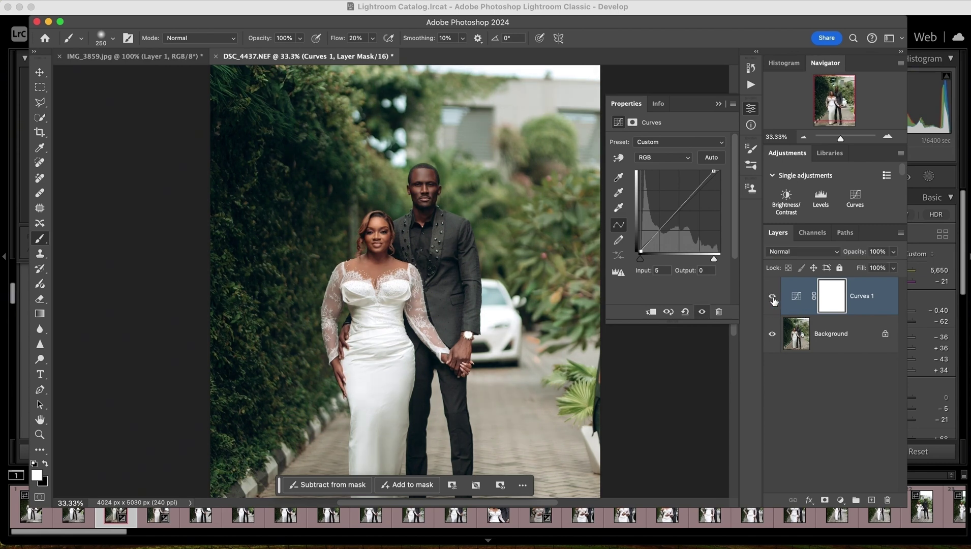
Add a Levels adjustment layer above Curves 1 and set its white input level to 225.
click(820, 200)
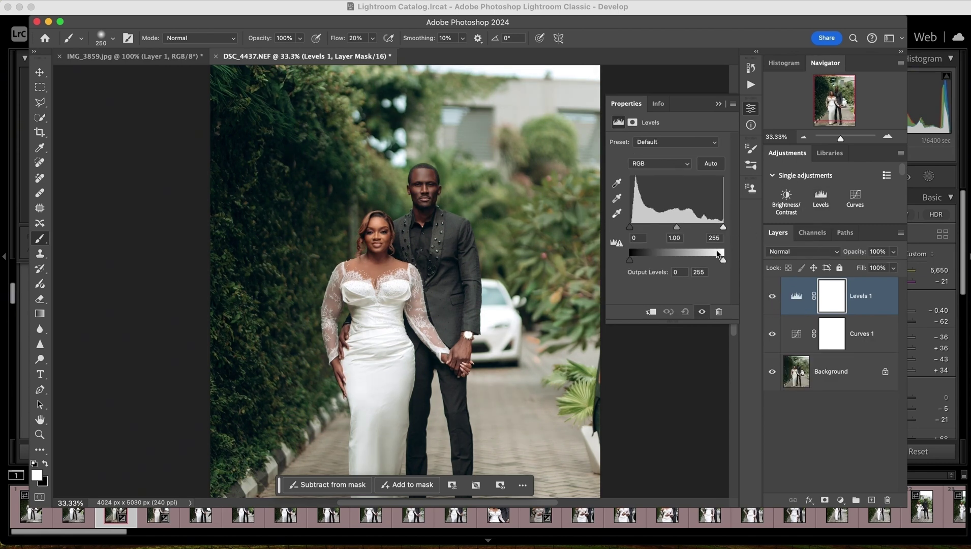
drag(723, 227, 712, 226)
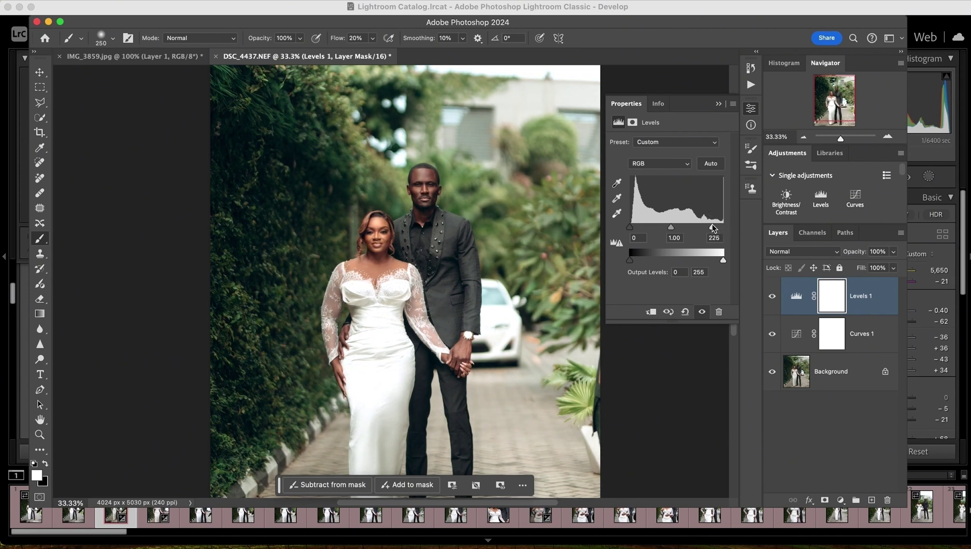
click(803, 137)
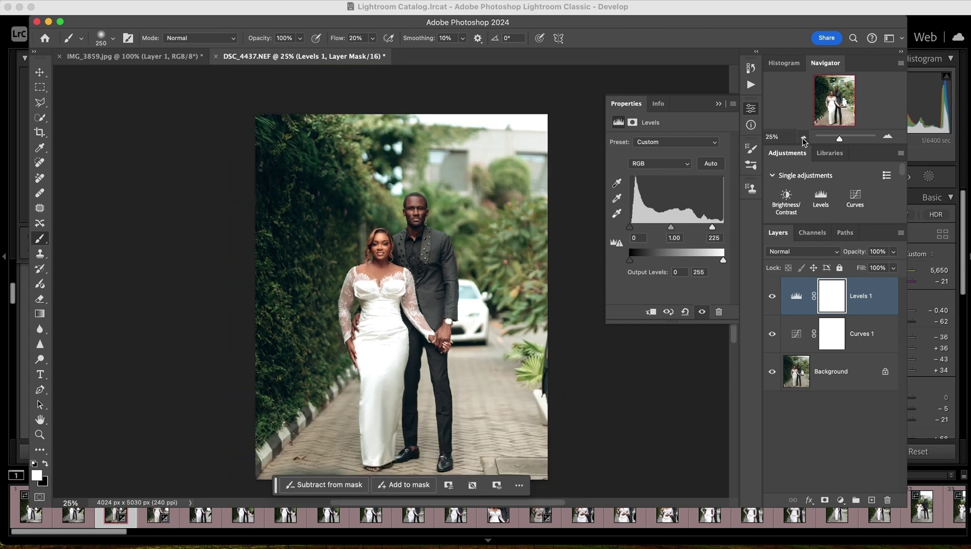
Paint black on the Levels mask over the bride's dress with a 500 px brush and compare the layer on and off.
key(x)
click(36, 475)
click(580, 189)
key(bracketright)
key(bracketright)
key(bracketright)
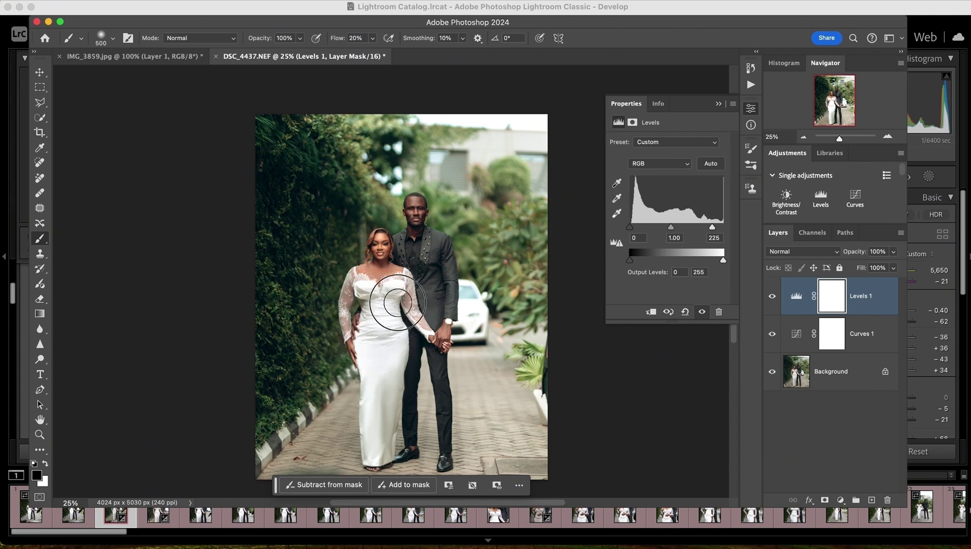
click(381, 340)
click(772, 297)
click(772, 298)
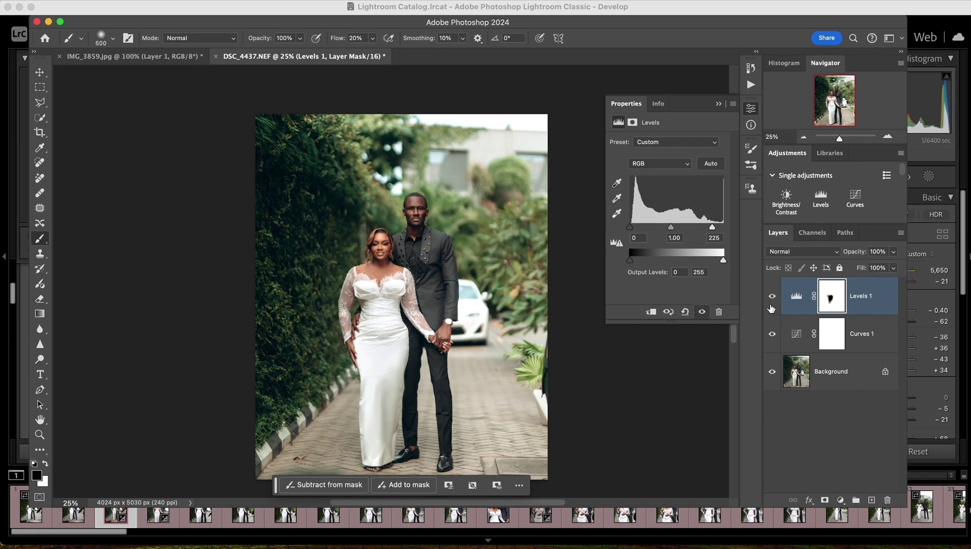
Raise the Levels black input slightly and add a Brightness/Contrast adjustment layer with Brightness 16.
drag(630, 227, 632, 227)
click(786, 201)
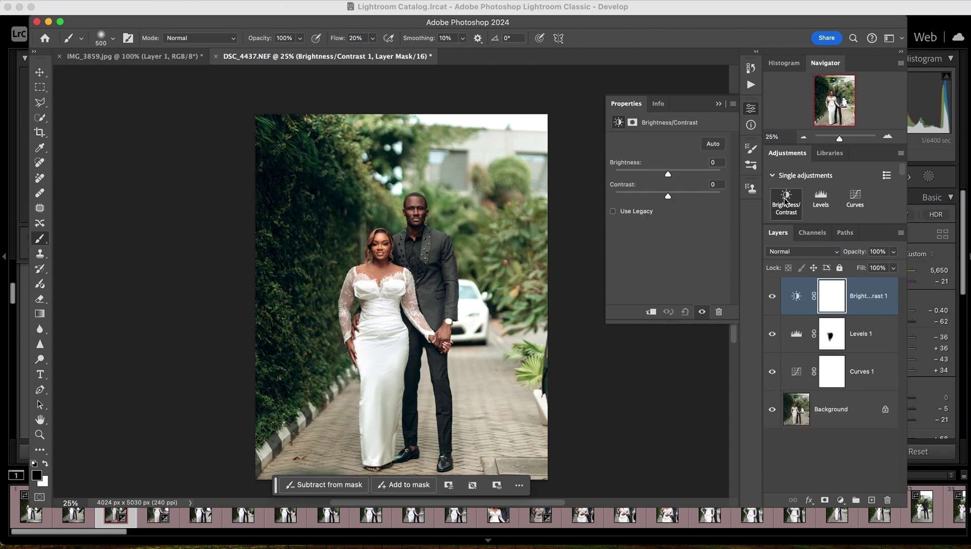
drag(671, 177, 674, 175)
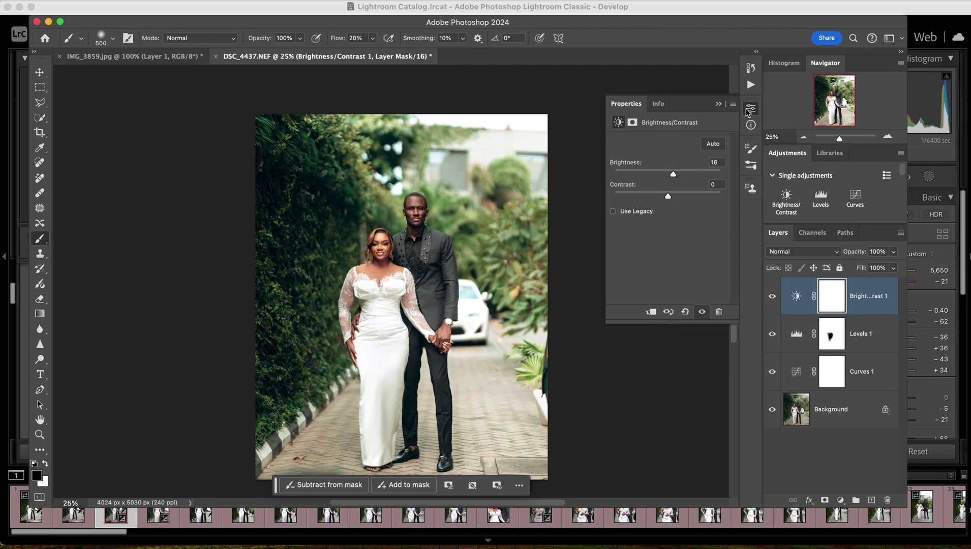
Run the White eyes and teeth action.
click(750, 85)
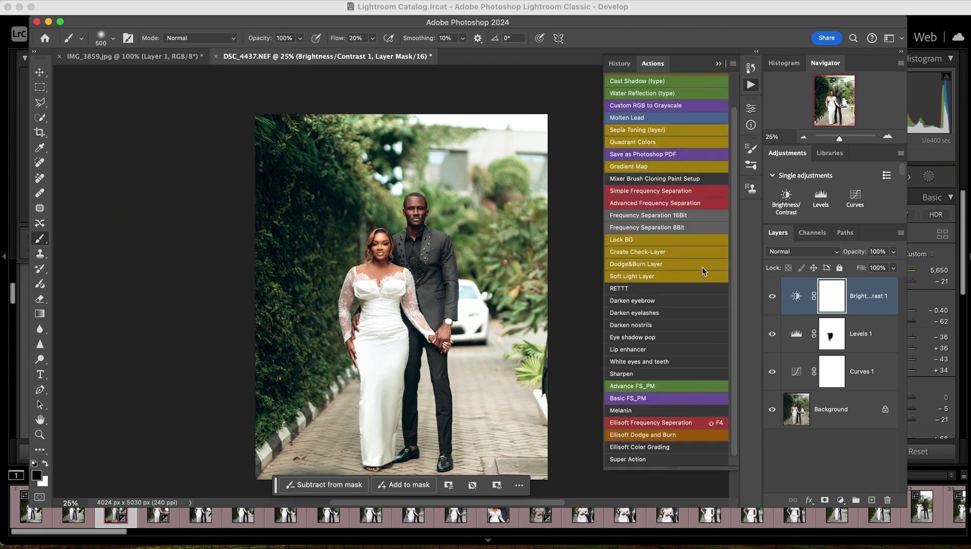
click(675, 362)
Paint white over the bride's eyes on the White eyes/Teeth mask with a 15 to 20 px brush at 100% flow.
click(888, 137)
click(888, 138)
click(888, 137)
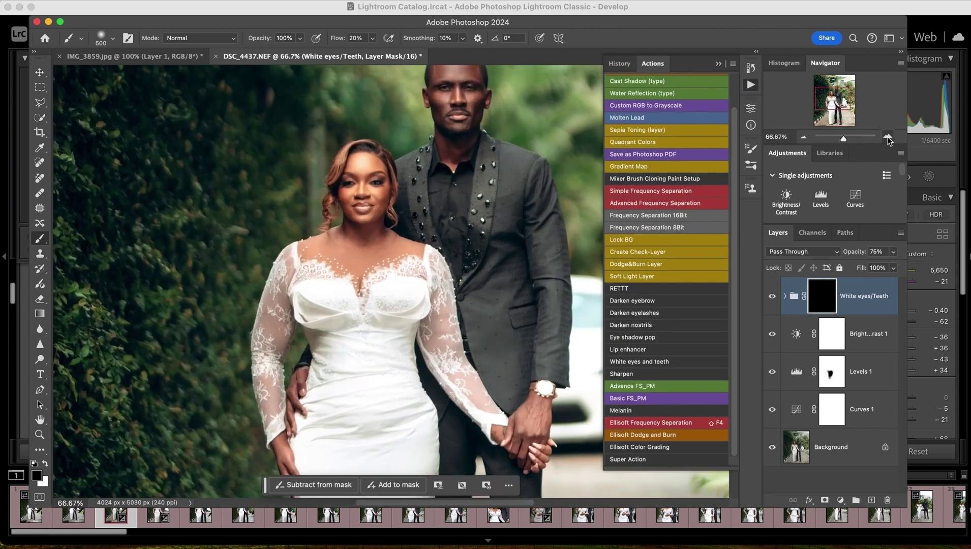
click(888, 137)
drag(833, 109, 832, 90)
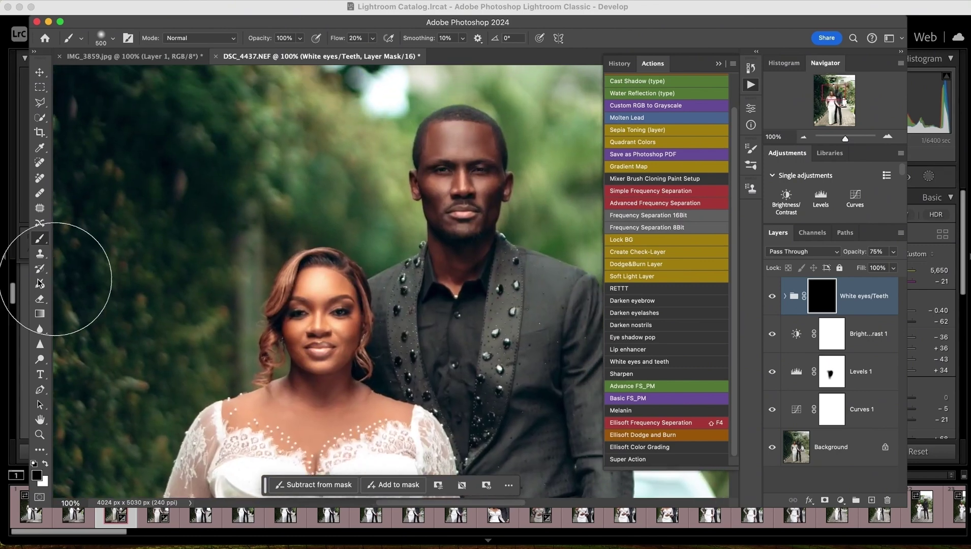
key(bracketleft)
key(x)
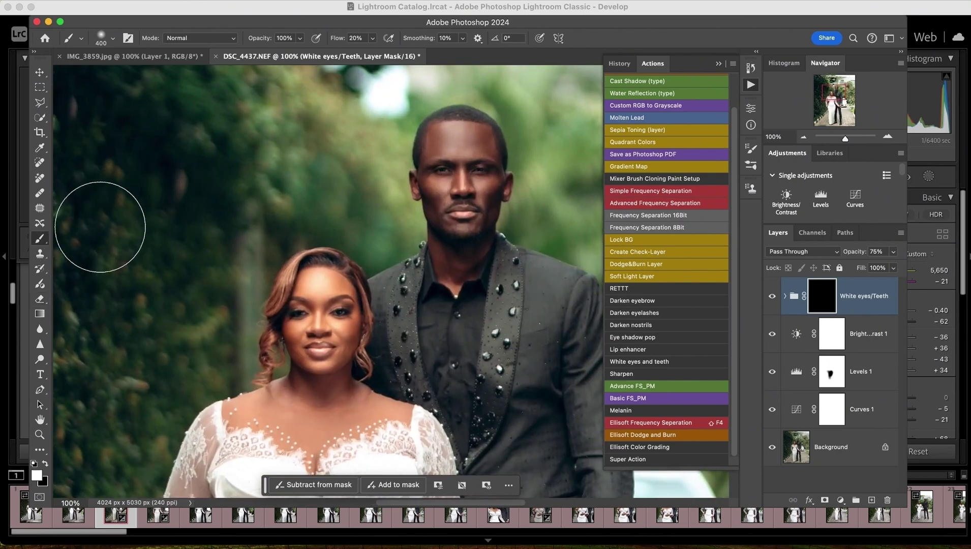
key(bracketleft)
key(bracketleft)
key(bracketleft)
key(bracketleft)
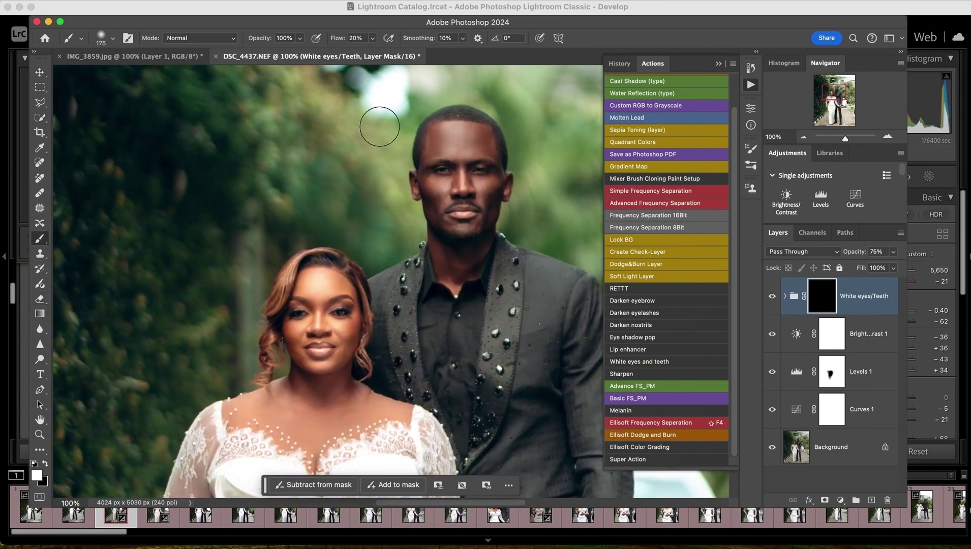
click(373, 38)
drag(371, 51, 439, 60)
click(888, 136)
key(bracketleft)
key(bracketleft)
key(bracketleft)
key(bracketleft)
key(bracketleft)
key(bracketleft)
key(bracketleft)
key(bracketleft)
key(bracketleft)
key(bracketleft)
key(bracketleft)
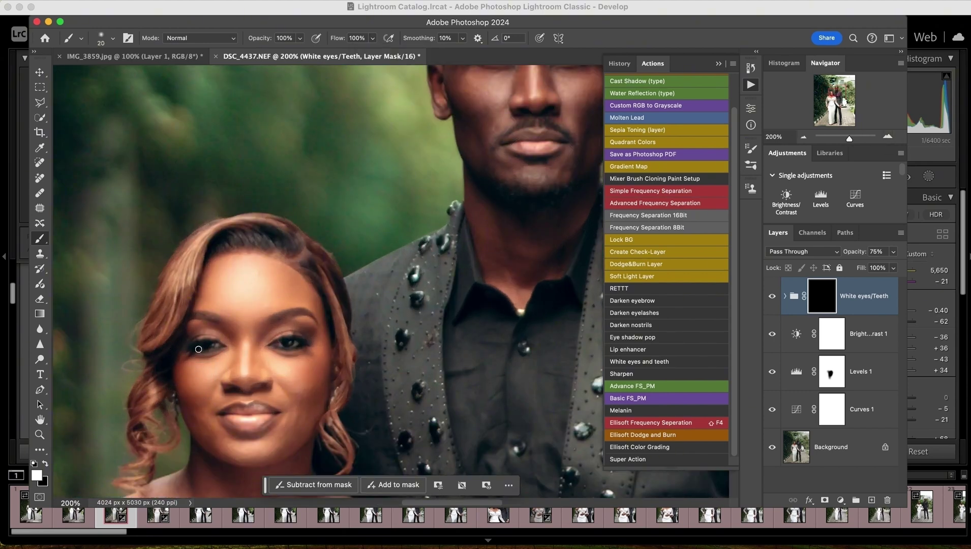
drag(198, 348, 294, 343)
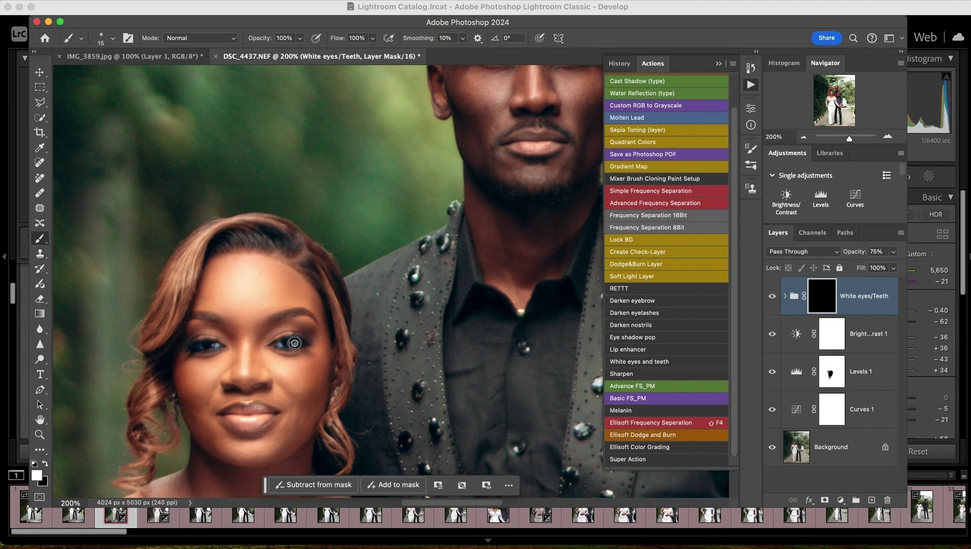
Whiten the groom's eyes by painting white on the White eyes/Teeth mask with a 9 px brush.
click(834, 90)
drag(480, 302, 566, 299)
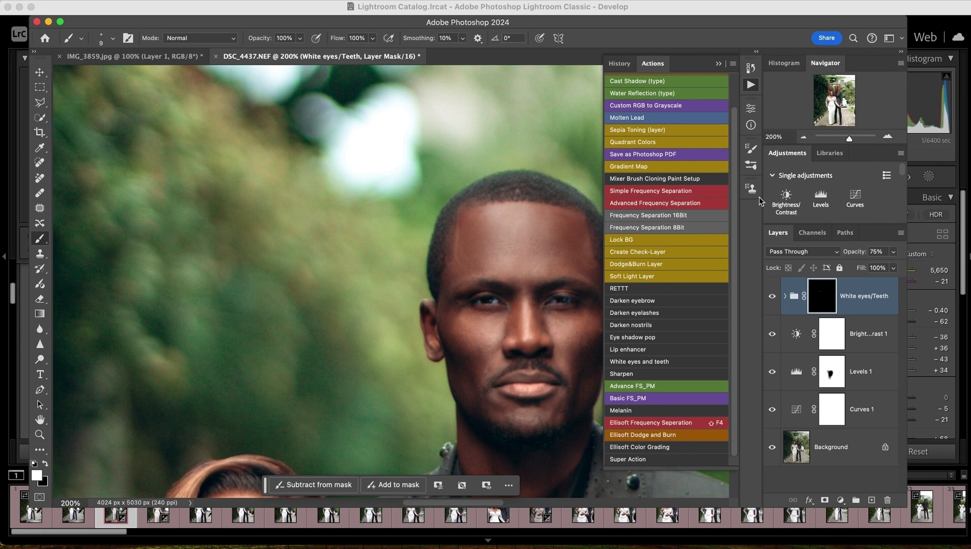
click(804, 137)
click(804, 137)
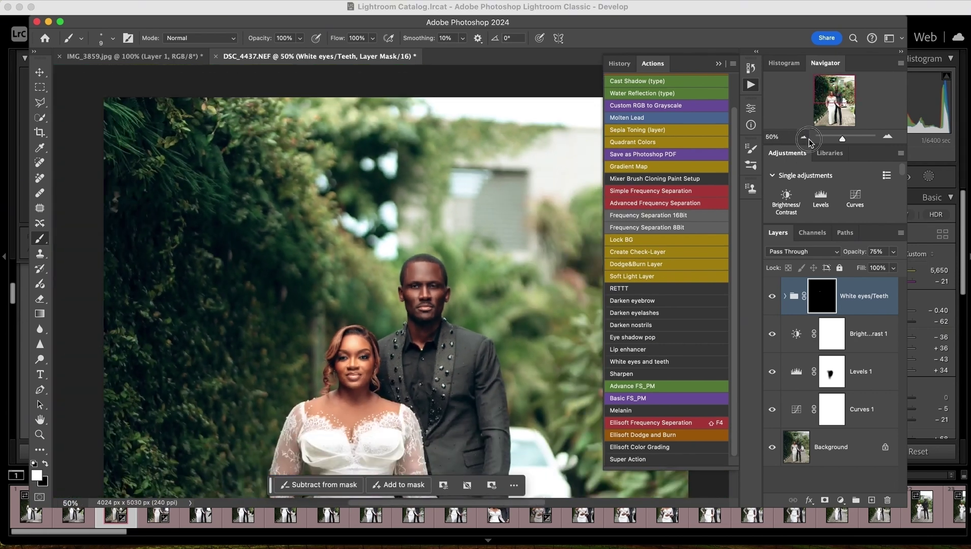
click(804, 138)
click(804, 138)
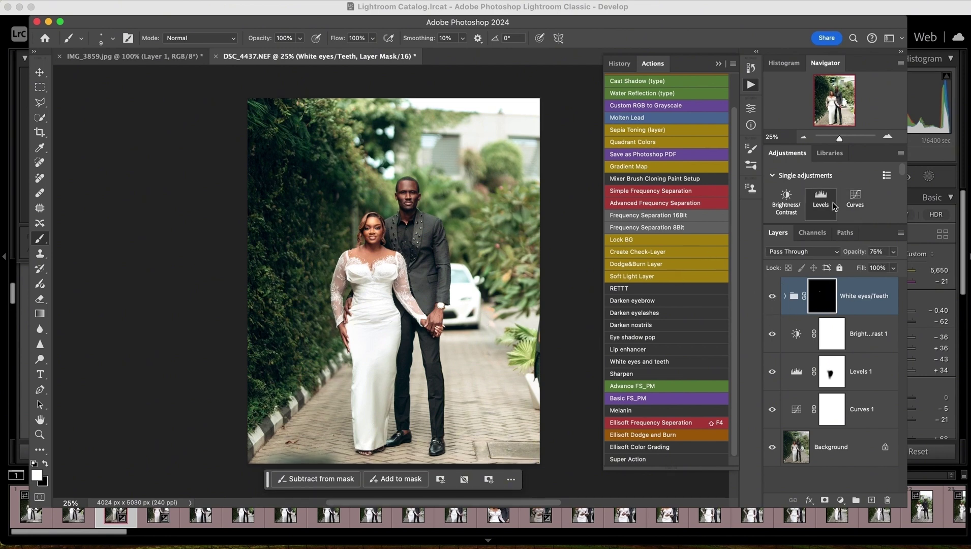
Compare the photo with and without the Brightness/Contrast layer and set its Brightness to 9.
scroll(834, 206, down, 3)
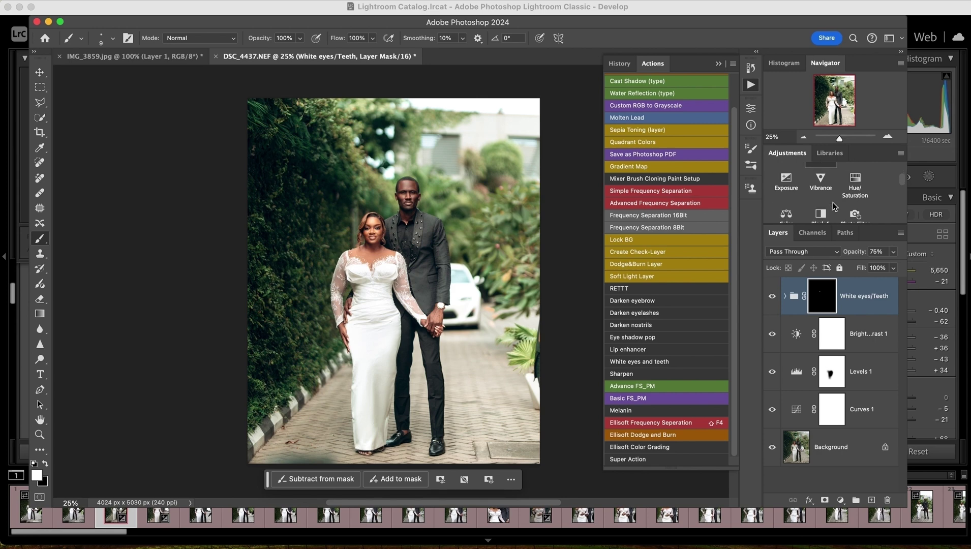
scroll(834, 206, up, 3)
click(772, 335)
click(772, 336)
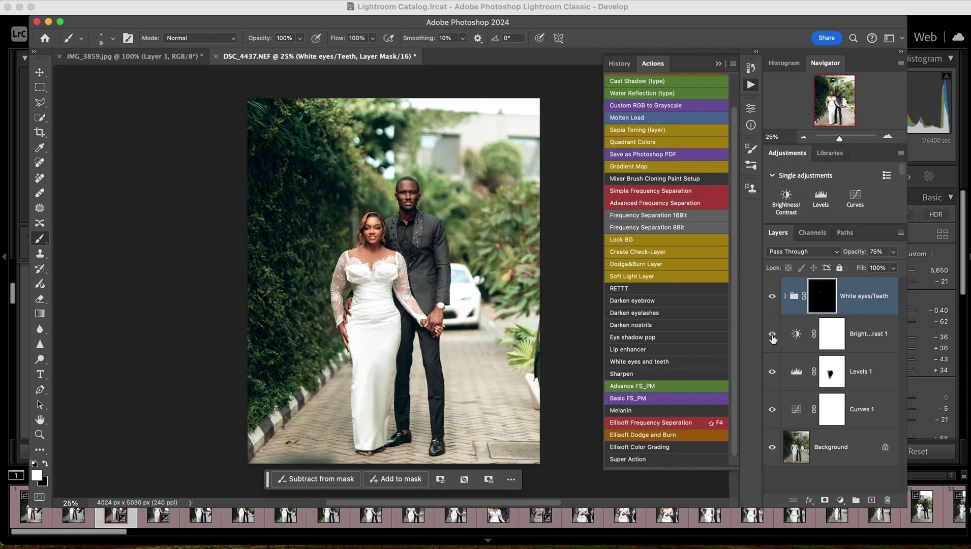
click(783, 334)
double_click(794, 335)
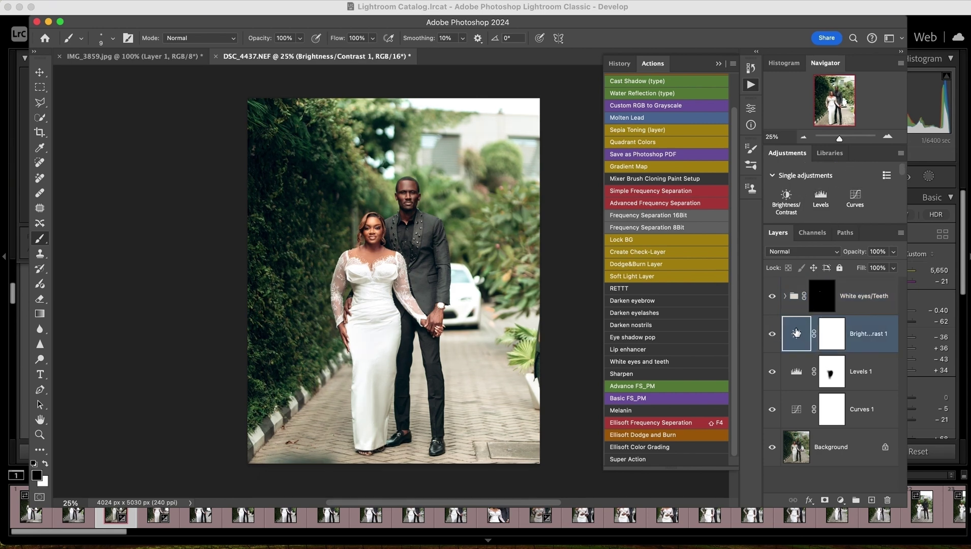
drag(673, 174, 671, 174)
Add a Selective Color layer above Brightness/Contrast, set Yellow to +25 and lower Cyan slightly in the Reds, and compare the result.
scroll(822, 204, down, 5)
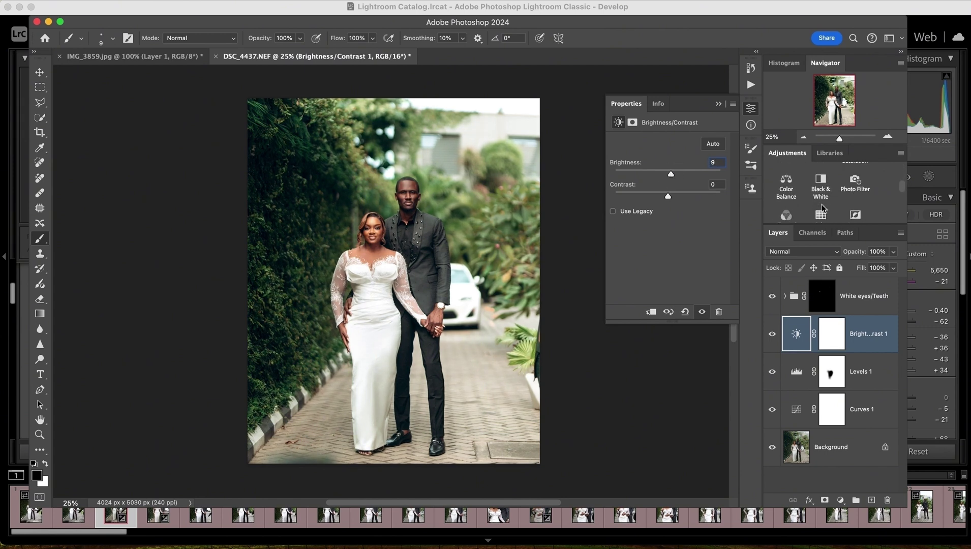
click(855, 198)
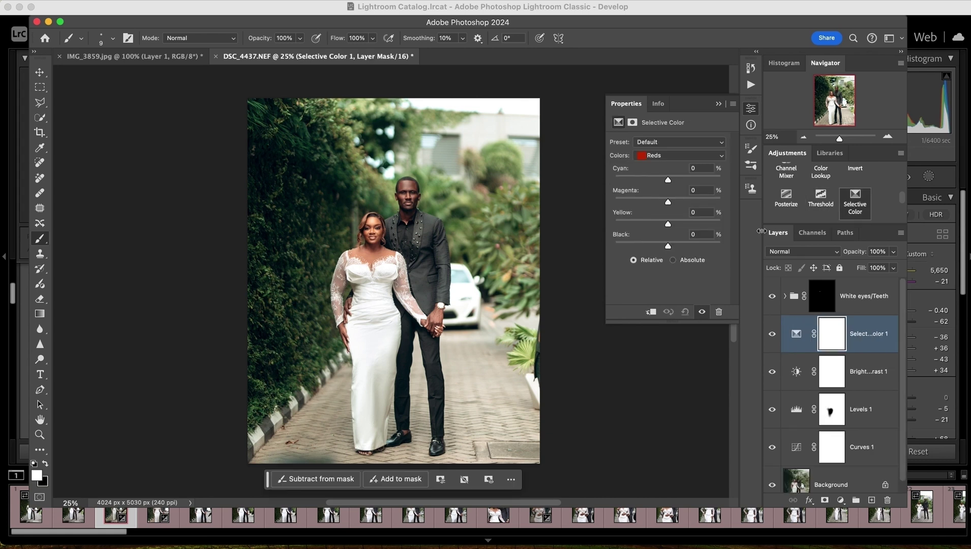
drag(670, 225, 681, 226)
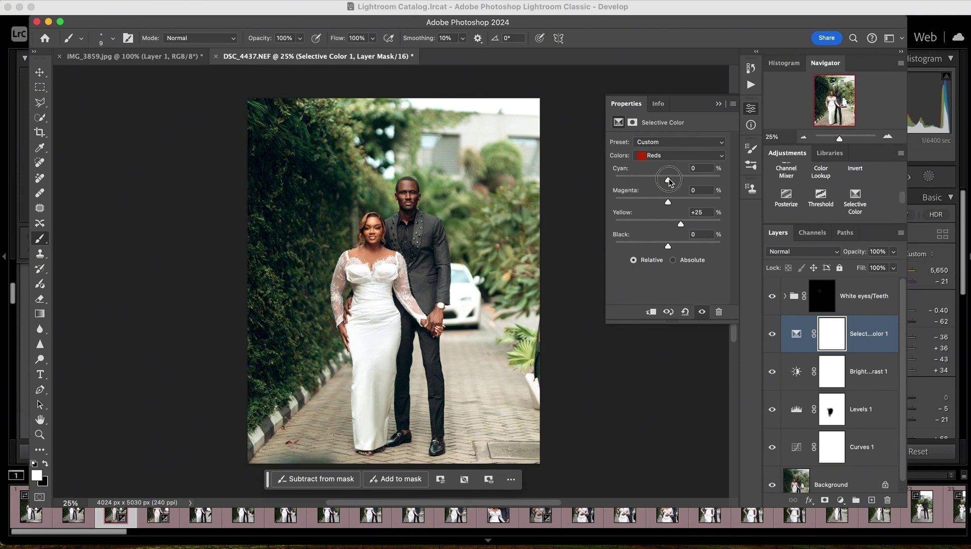
drag(669, 179, 665, 180)
click(773, 334)
click(773, 335)
Add a Hue/Saturation adjustment layer above the White eyes/Teeth group and activate its on-image adjustment.
click(857, 295)
scroll(786, 196, up, 1)
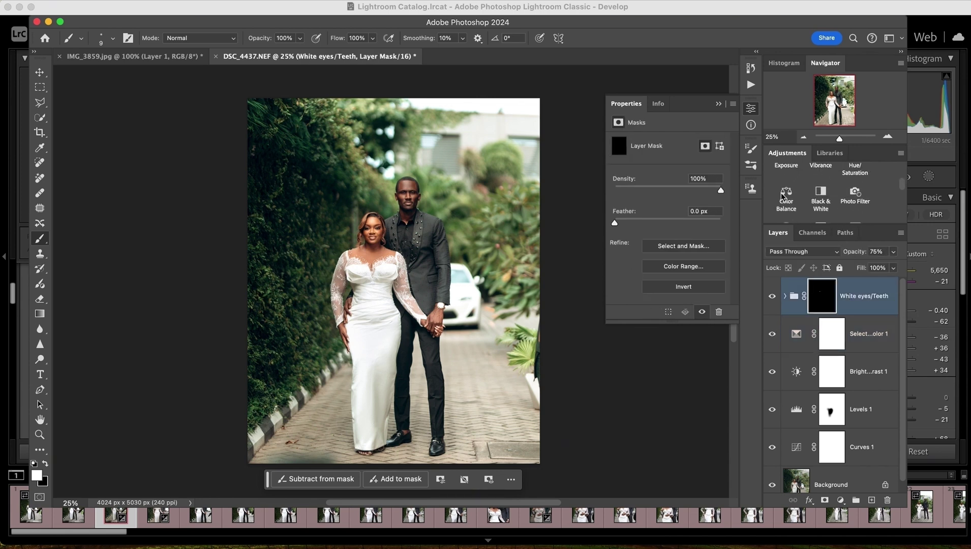
scroll(822, 193, up, 1)
click(855, 180)
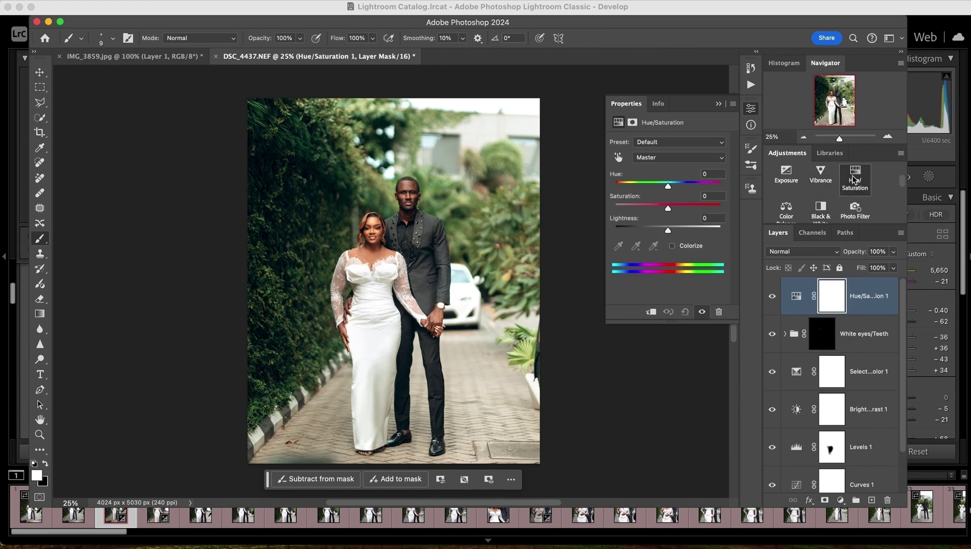
click(619, 159)
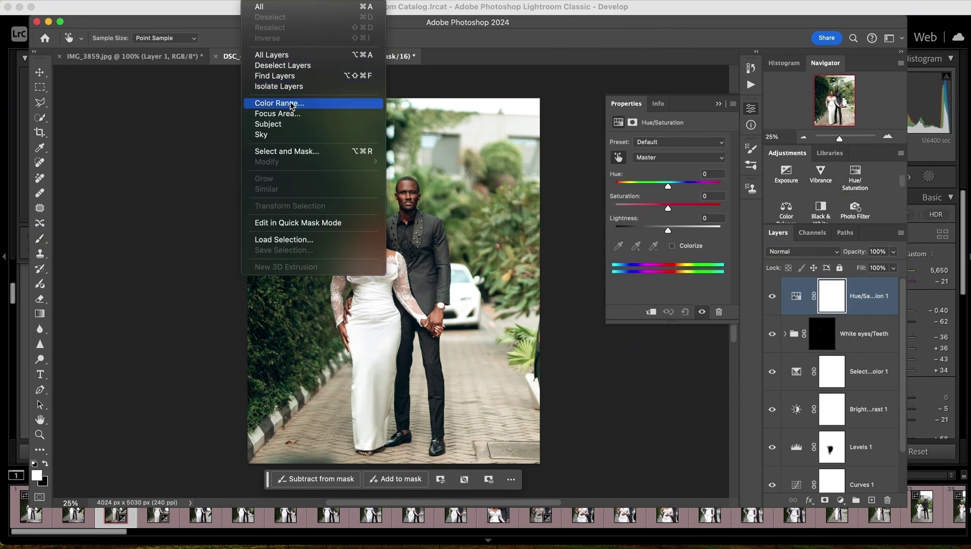
Limit the Hue/Saturation mask with Color Range, adding samples from the bride's dress and the groom's suit at Fuzziness 40.
click(291, 102)
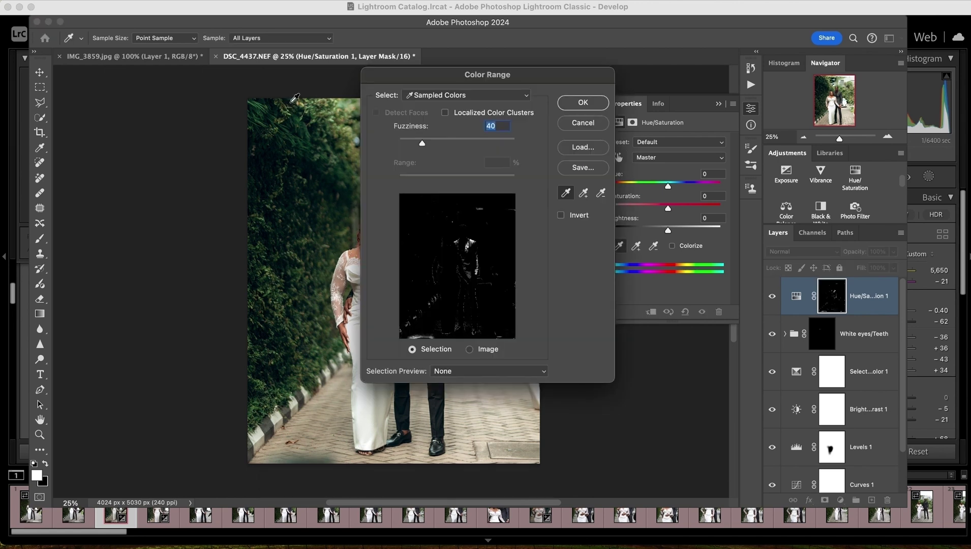
click(583, 193)
click(454, 279)
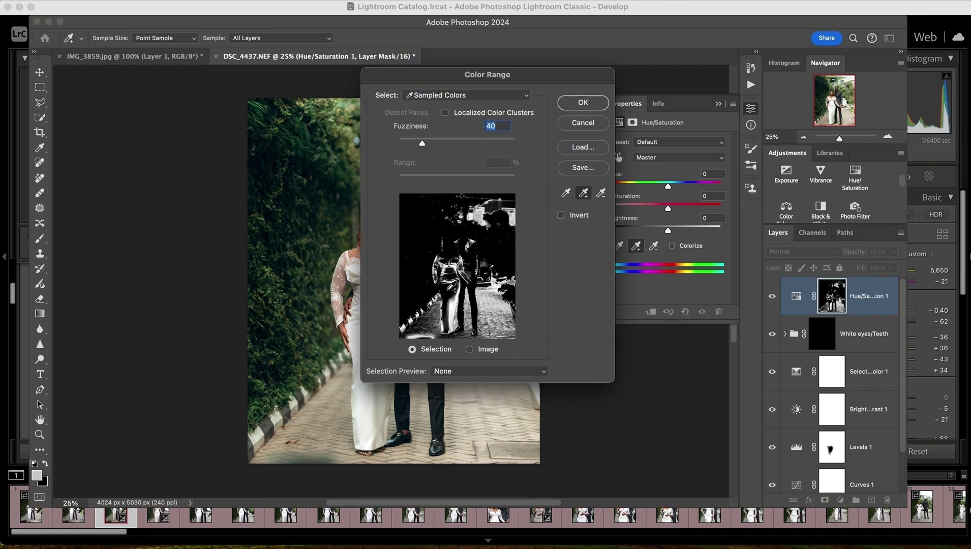
click(450, 284)
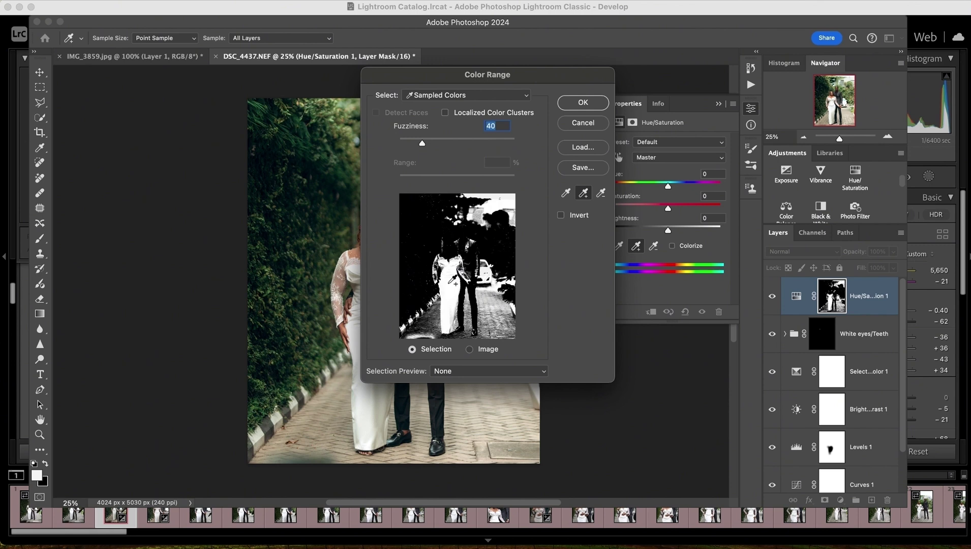
click(572, 109)
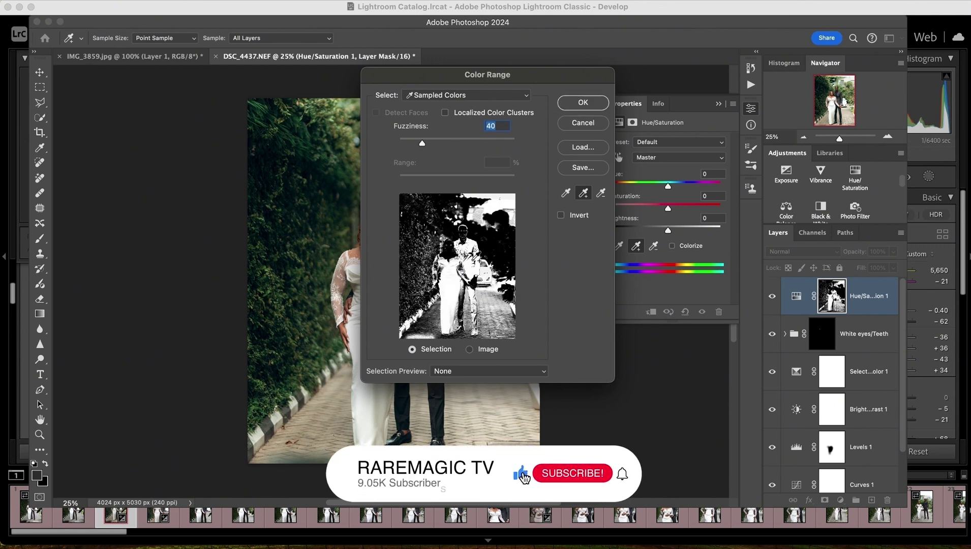
click(584, 103)
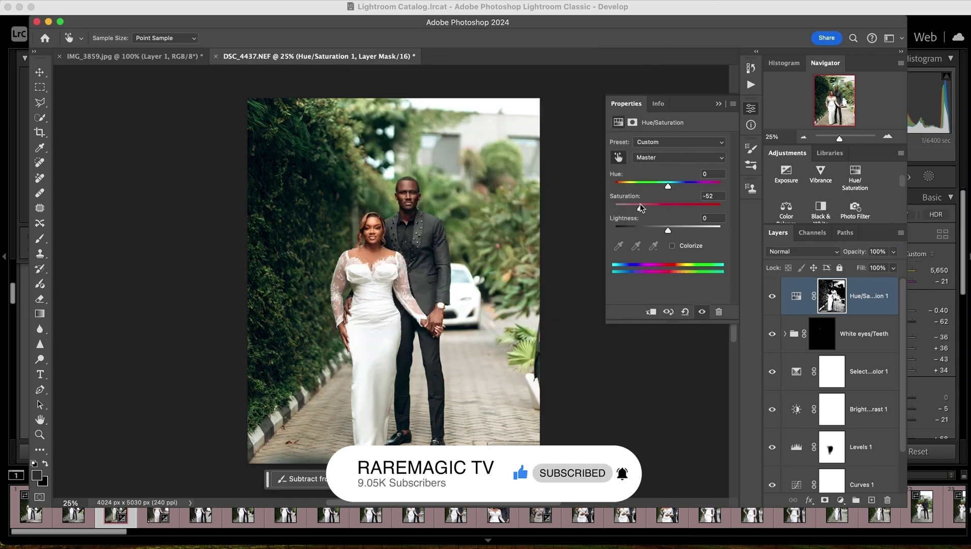
Set the Hue/Saturation layer's Master Saturation to -53 and compare the photo with and without the layer.
click(640, 204)
click(771, 300)
click(771, 300)
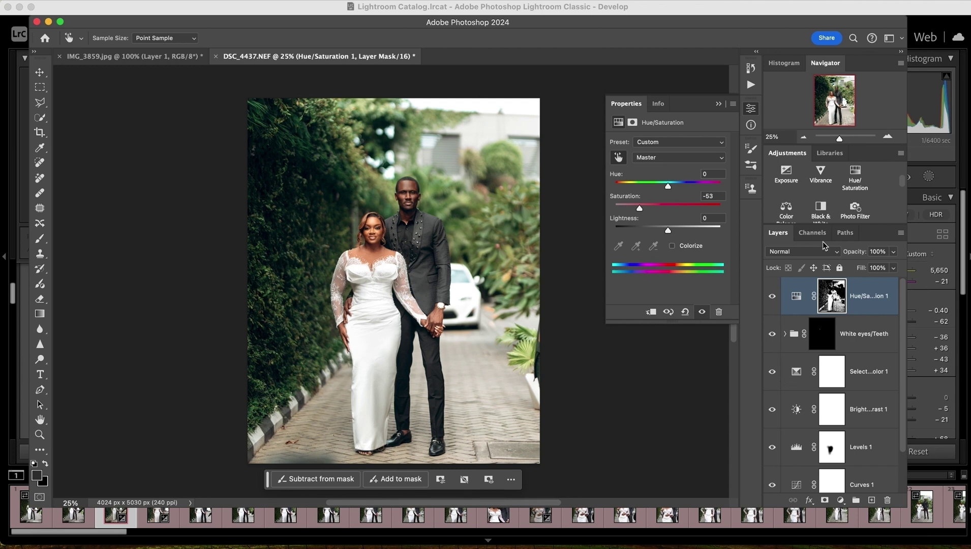
Add a Curves adjustment layer above Hue/Saturation, moving its black point to Input 15, Output 0 and its midtone point to Input 155, Output 137.
scroll(811, 202, up, 3)
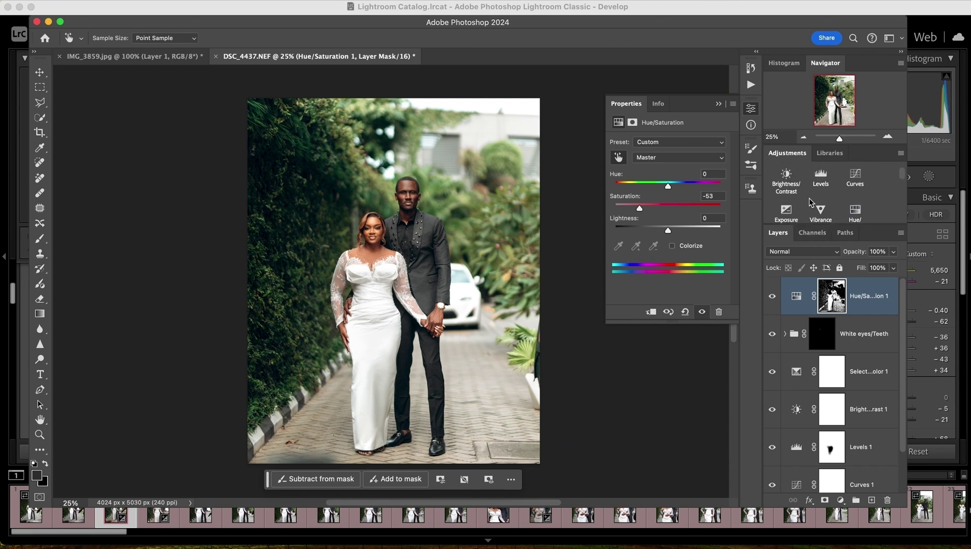
scroll(810, 201, up, 1)
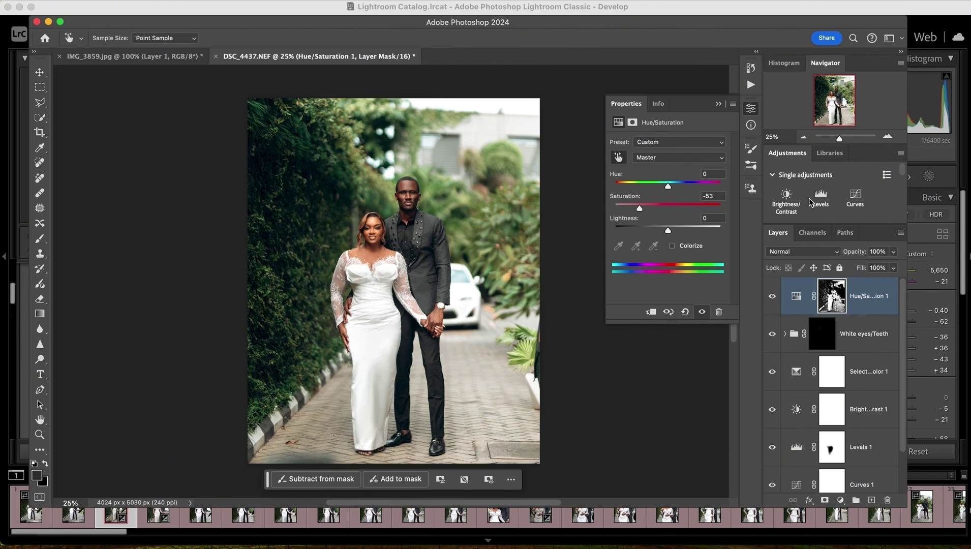
click(856, 196)
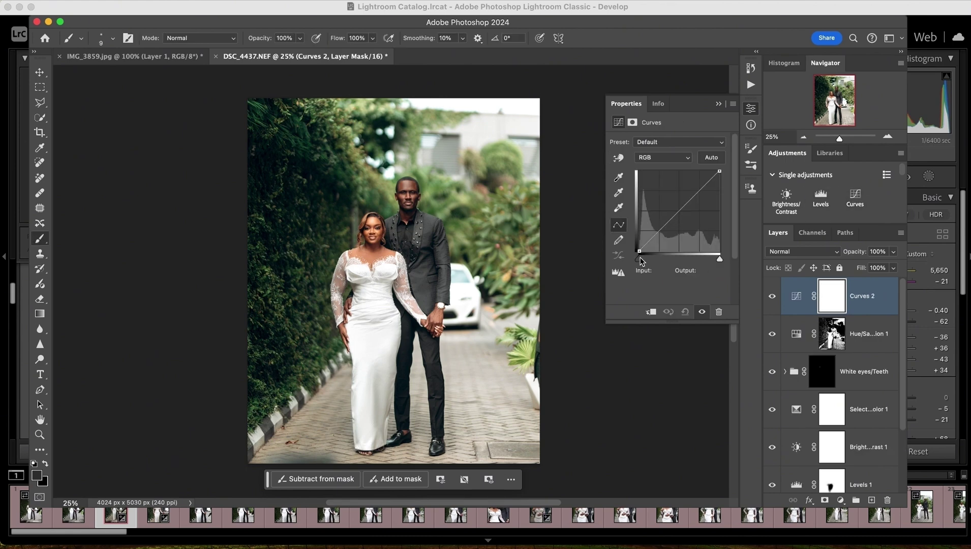
drag(641, 259, 643, 259)
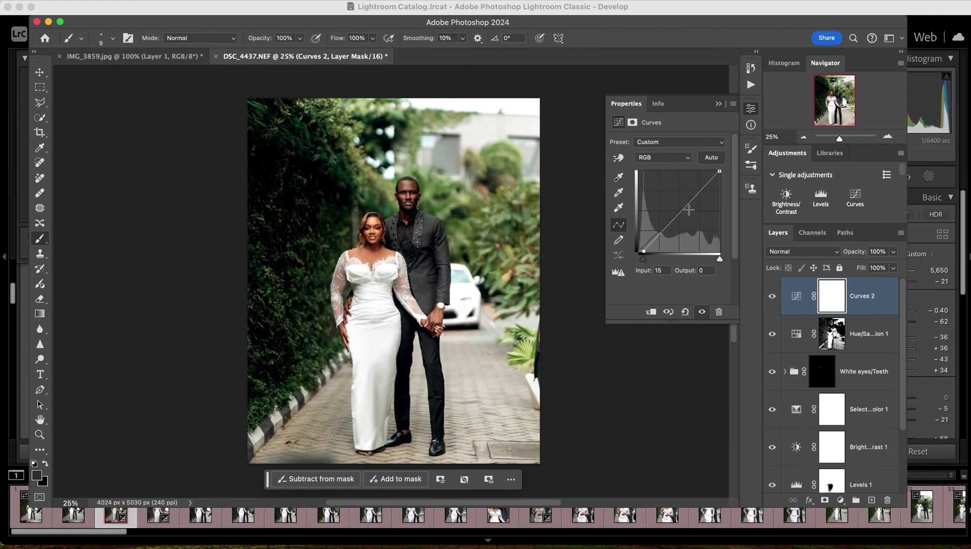
click(689, 209)
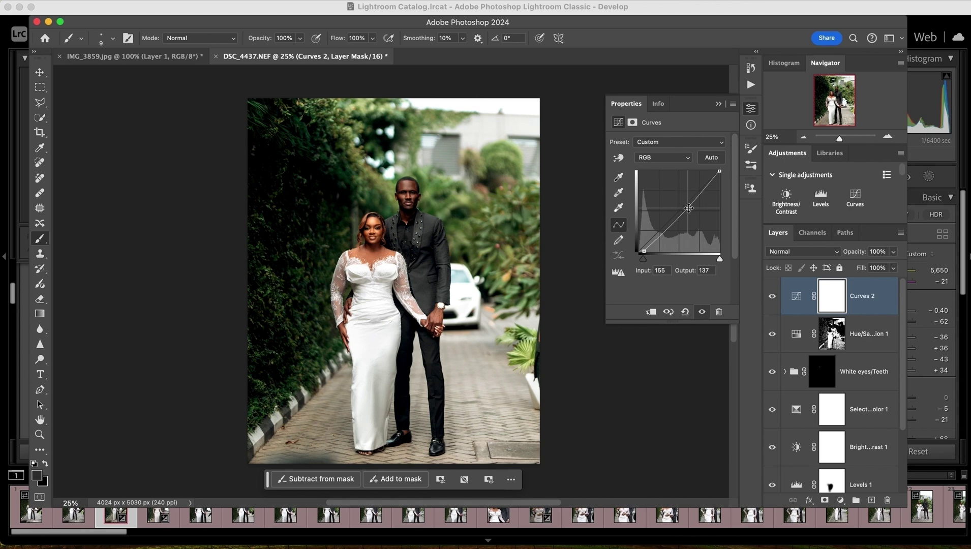
Invert the upper Curves layer's mask to black, enlarge the brush and set the foreground color to white (ffffff).
key(super+i)
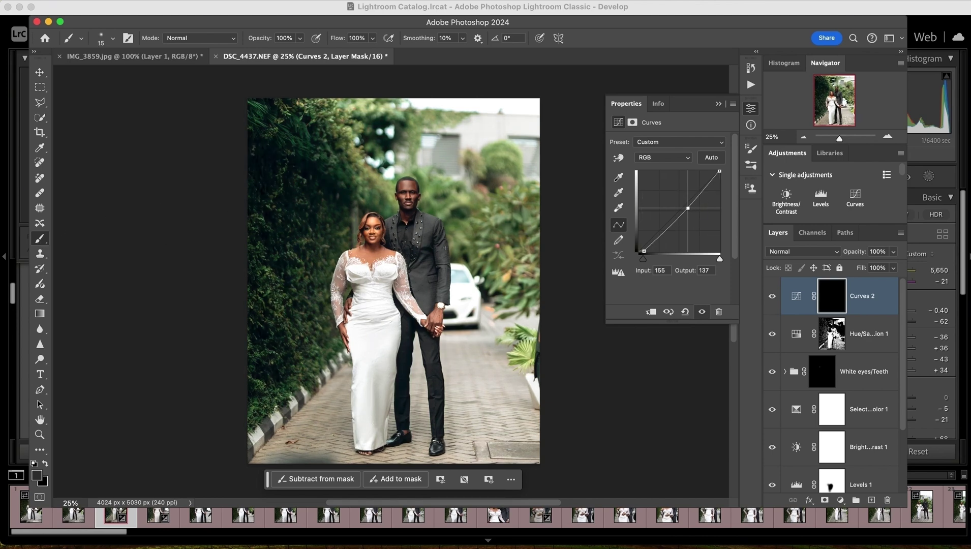
key(bracketright)
key(bracketright)
key(bracketright)
key(bracketright)
key(bracketright)
click(36, 474)
click(305, 158)
click(340, 194)
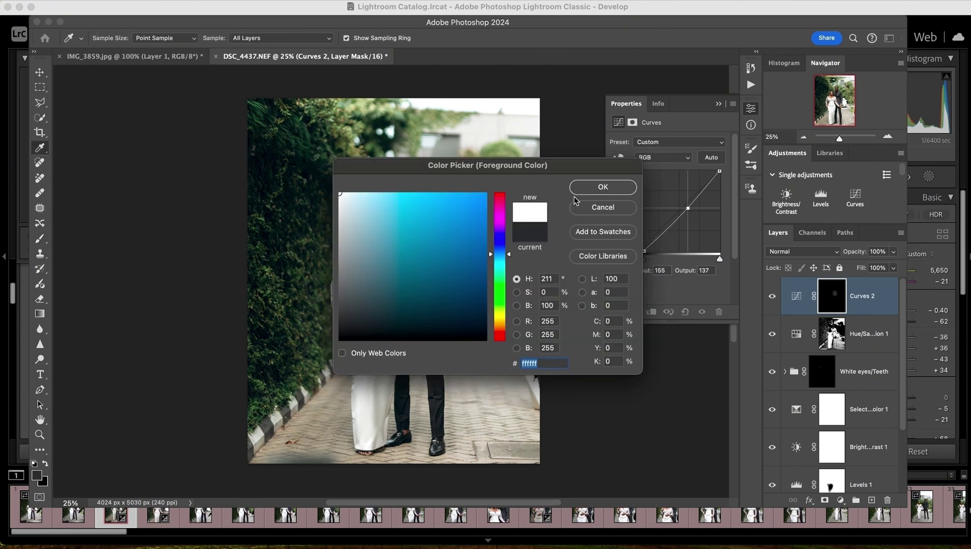
click(603, 187)
Paint the groom's jacket and trousers into the Curves mask in white, using a soft brush of about 250 to 500 px.
drag(421, 247, 418, 226)
key(bracketleft)
key(bracketleft)
key(bracketleft)
key(bracketleft)
key(bracketleft)
key(bracketleft)
key(bracketleft)
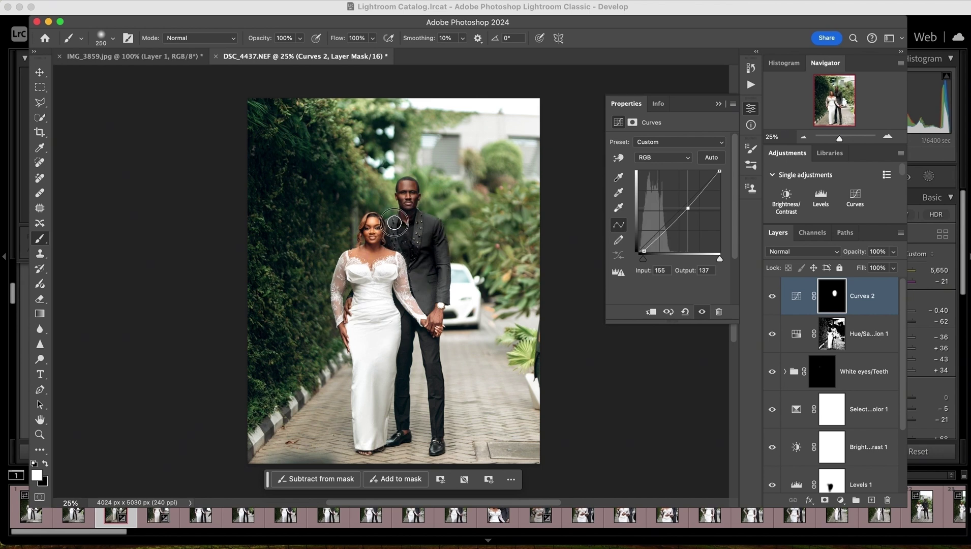
key(bracketright)
mouse_move(434, 288)
mouse_down()
mouse_move(440, 261)
mouse_move(425, 224)
mouse_move(425, 253)
mouse_up()
drag(436, 364, 434, 432)
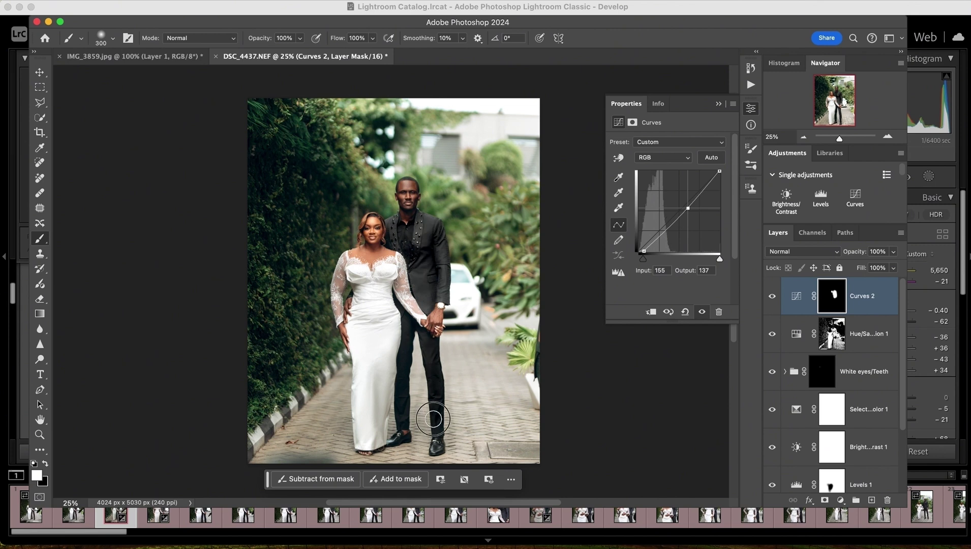
key(bracketright)
key(bracketright)
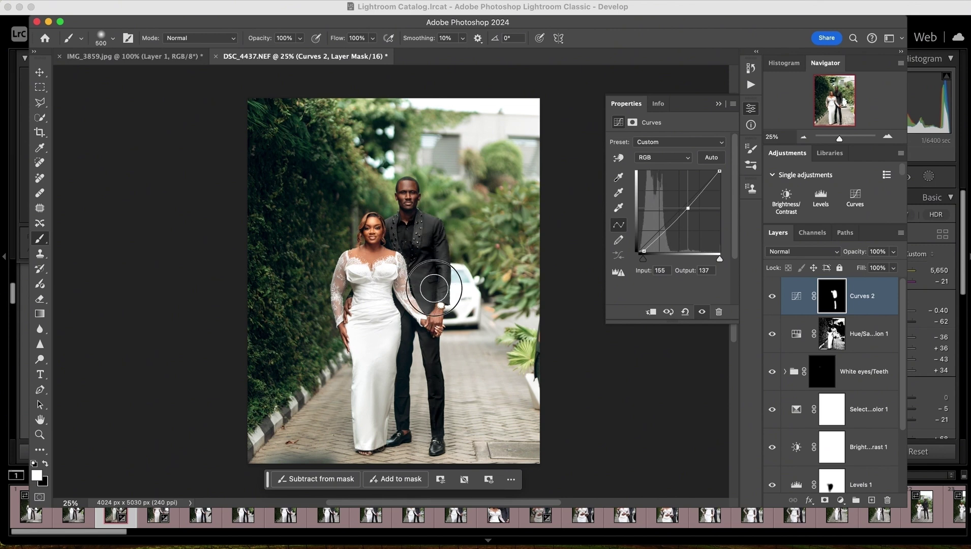
Compare the groom's suit with and without the masked Curves layer.
click(773, 296)
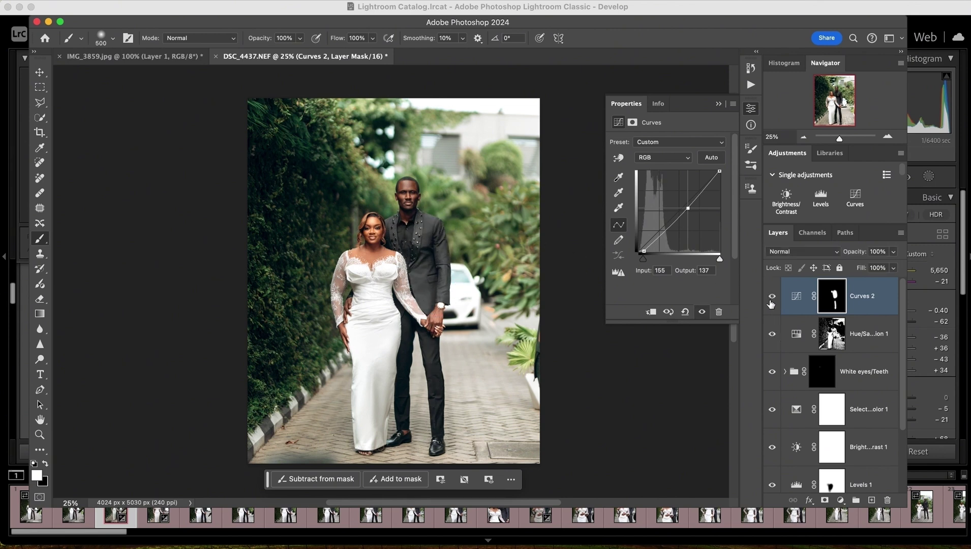
click(773, 296)
click(772, 296)
click(772, 296)
click(773, 300)
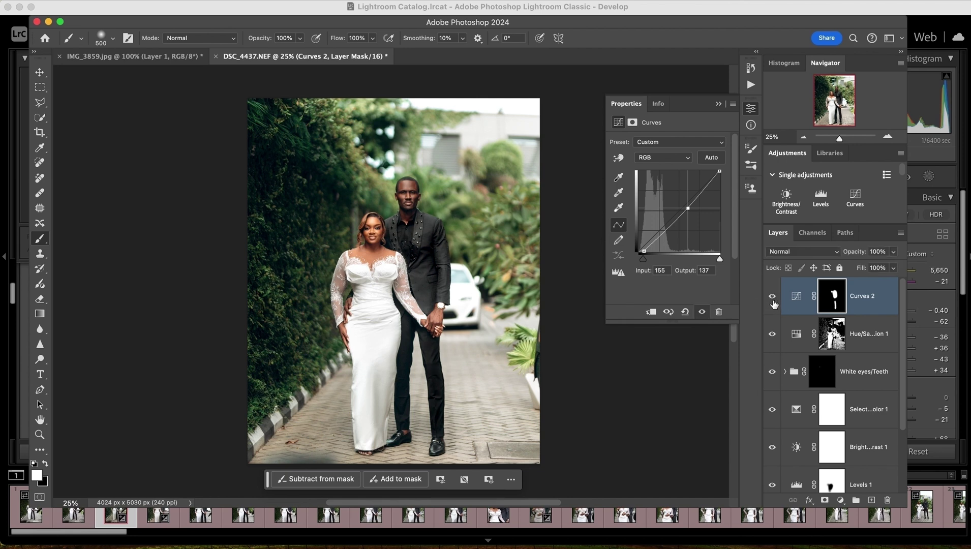
click(772, 303)
click(772, 305)
Set the black point of the Curves 1 layer to Input 7, Output 0.
scroll(777, 382, down, 3)
click(795, 437)
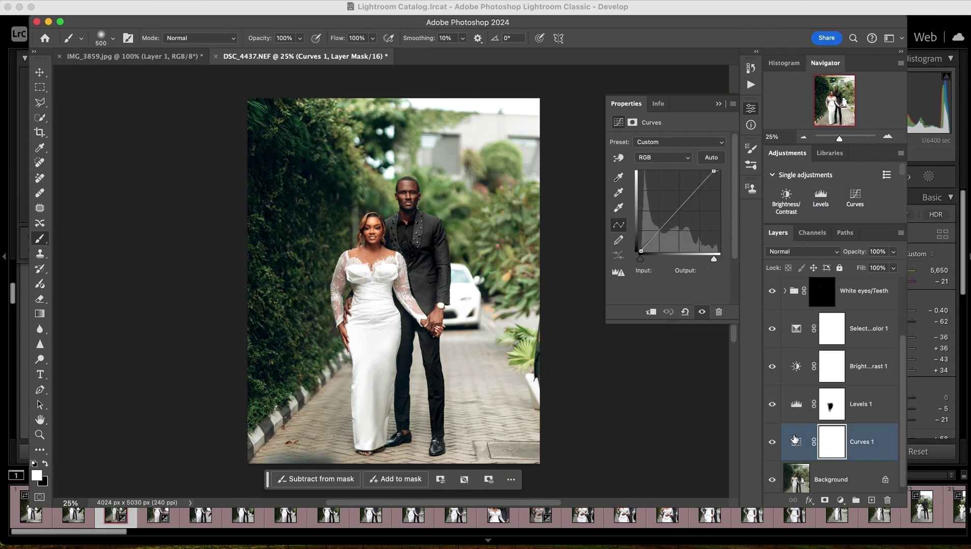
click(642, 261)
drag(642, 262, 642, 262)
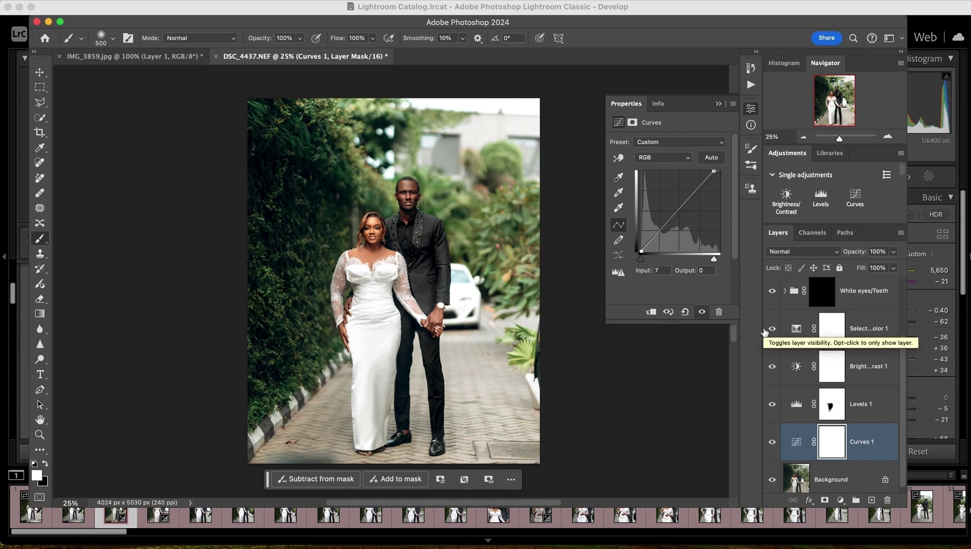
Duplicate the Background layer, select the couple on the copy with Select Subject and invert the selection.
scroll(830, 430, down, 1)
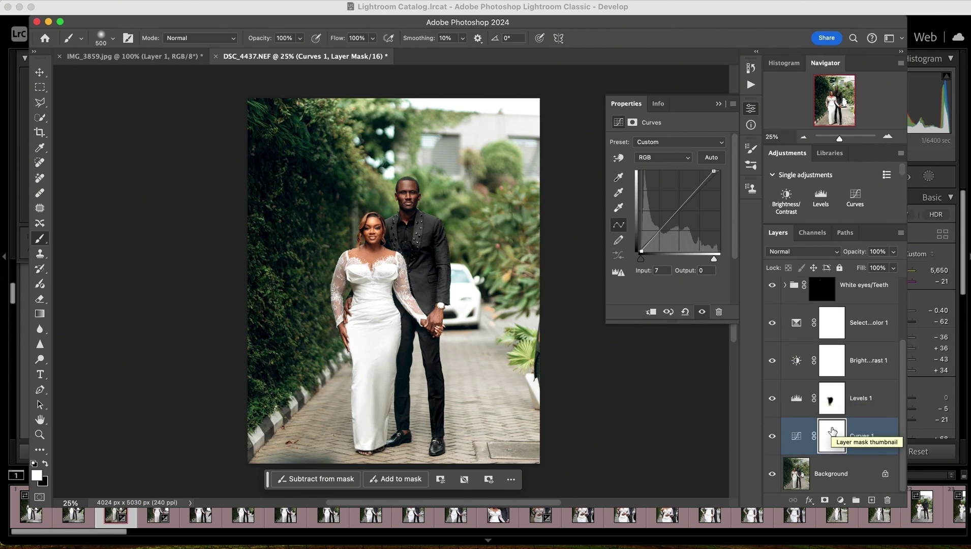
click(826, 484)
key(super+j)
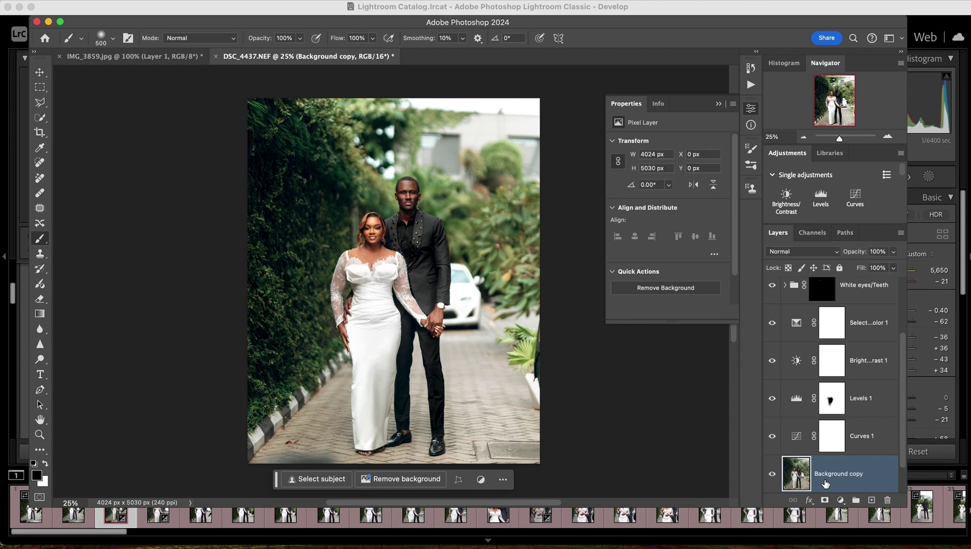
click(40, 117)
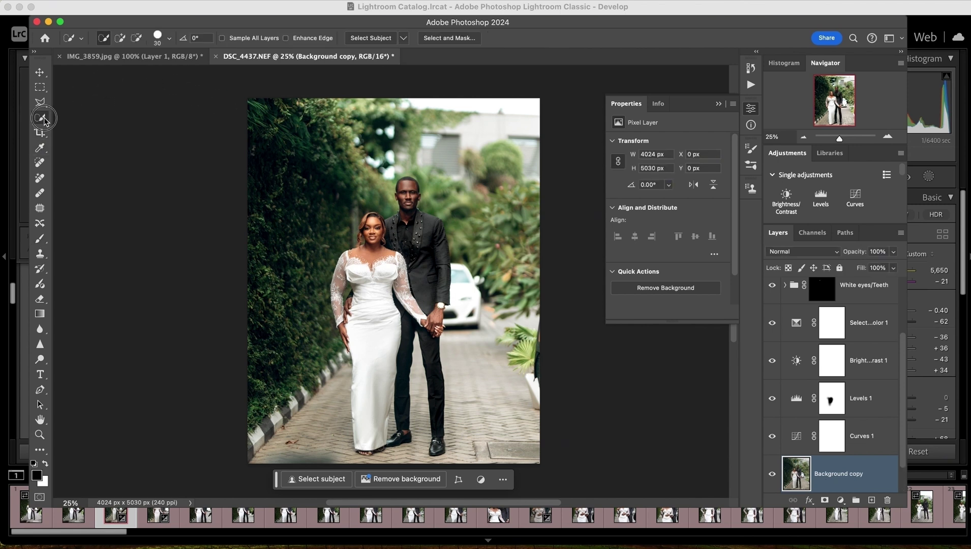
click(362, 39)
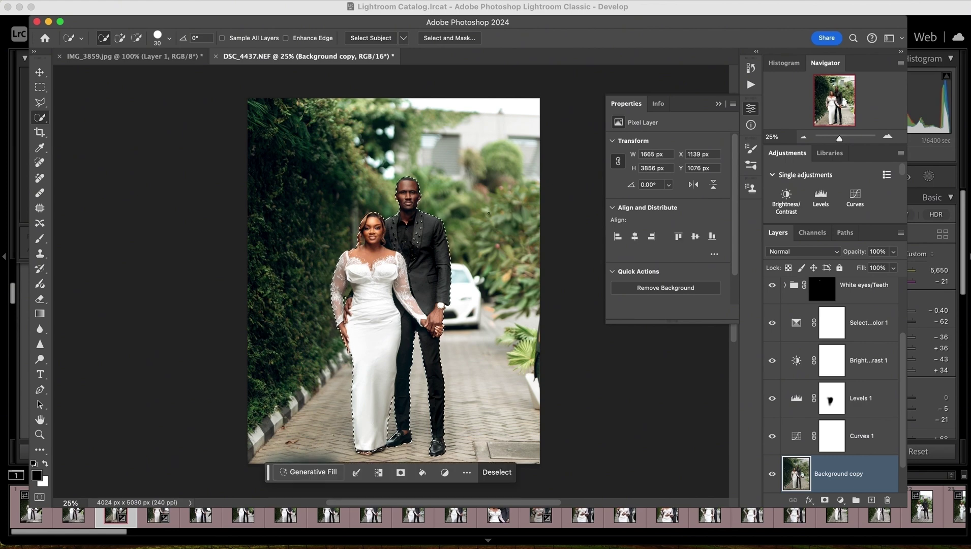
click(255, 1)
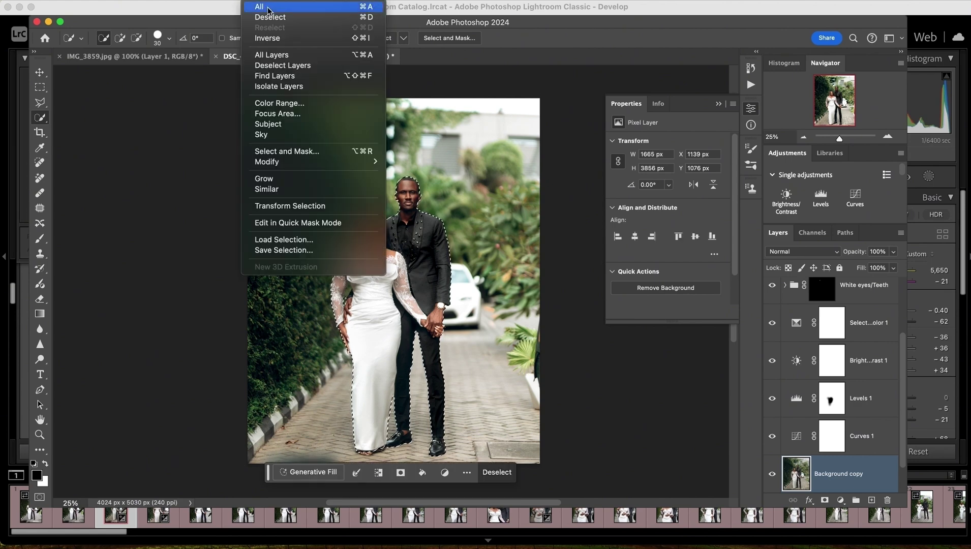
click(272, 38)
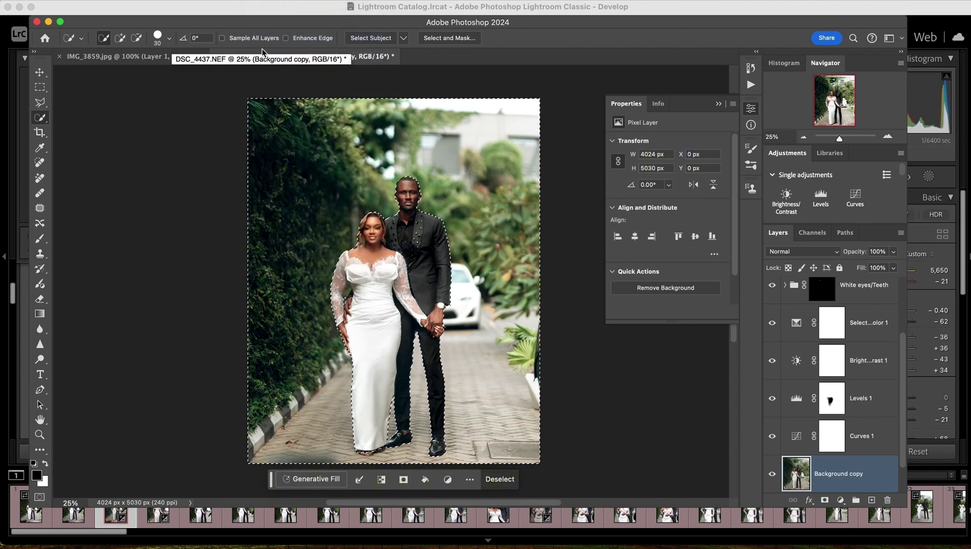
key(super+v)
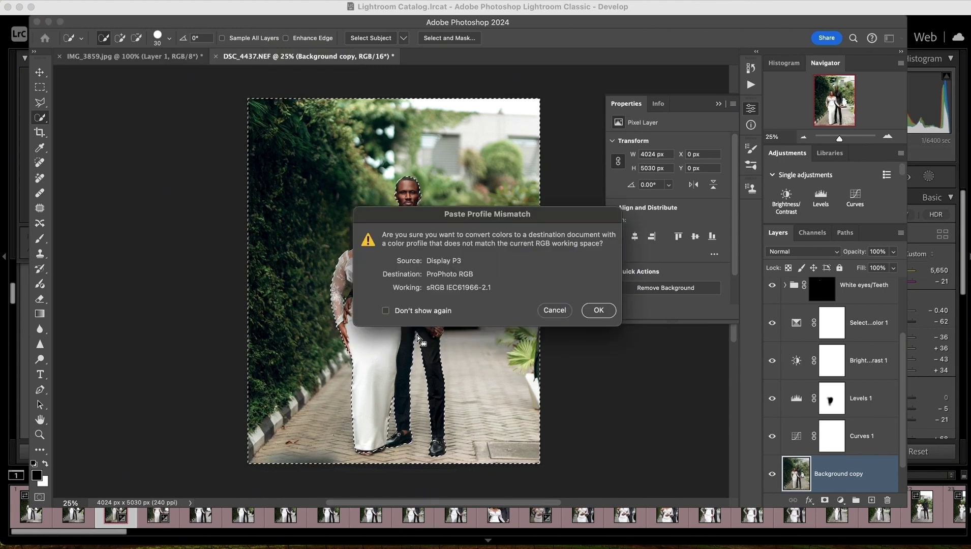
click(598, 310)
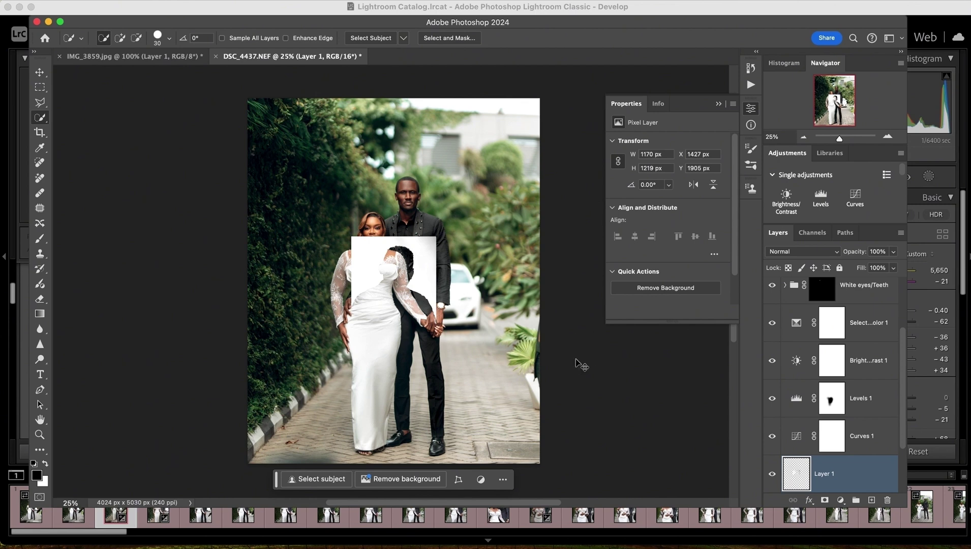
key(super+z)
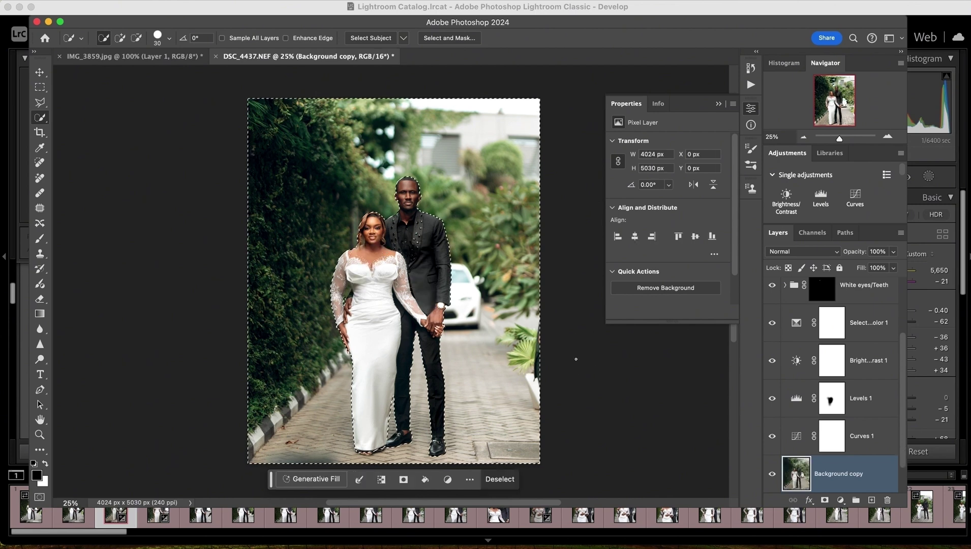
Close the IMG_3859.jpg document.
click(59, 56)
click(445, 221)
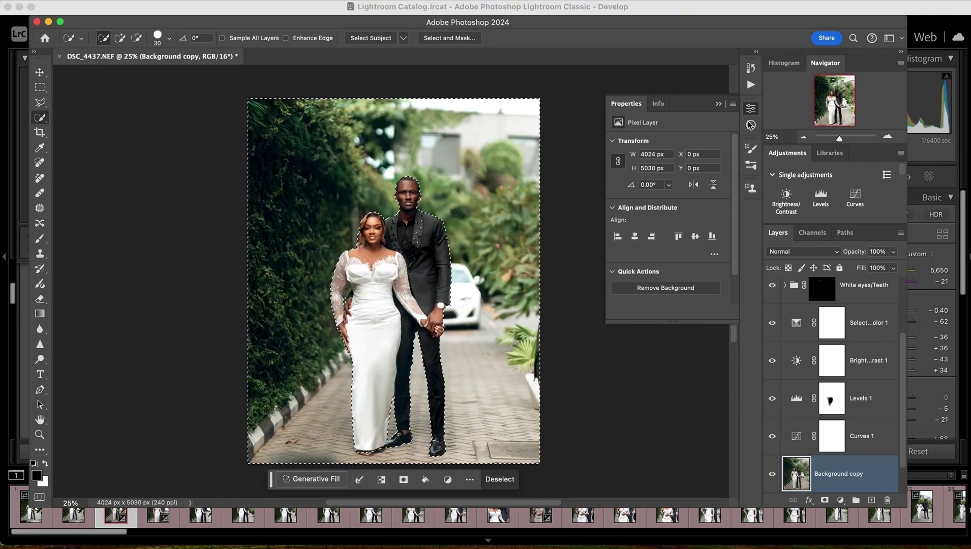
Step back in the history to the Select Subject state and invert the couple's selection again.
click(751, 68)
click(654, 154)
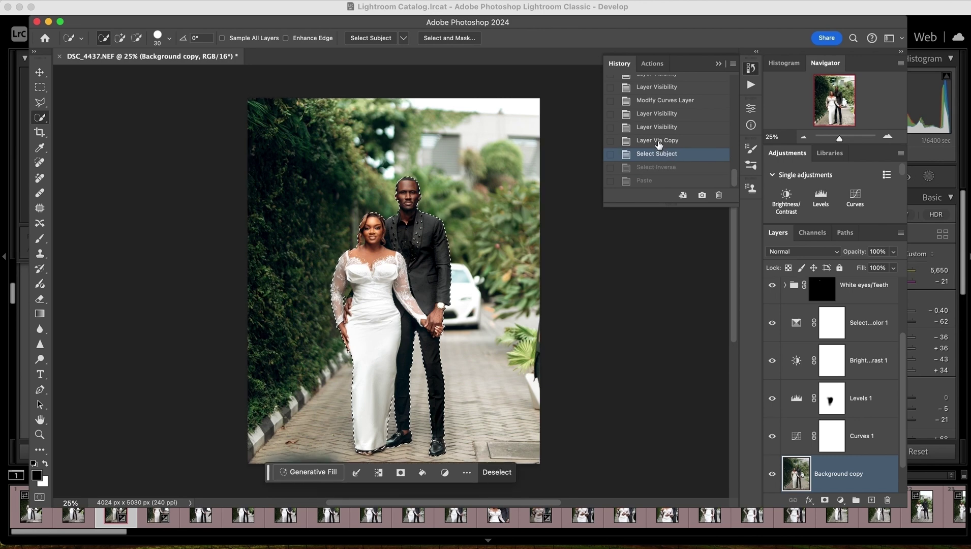
click(658, 141)
click(657, 153)
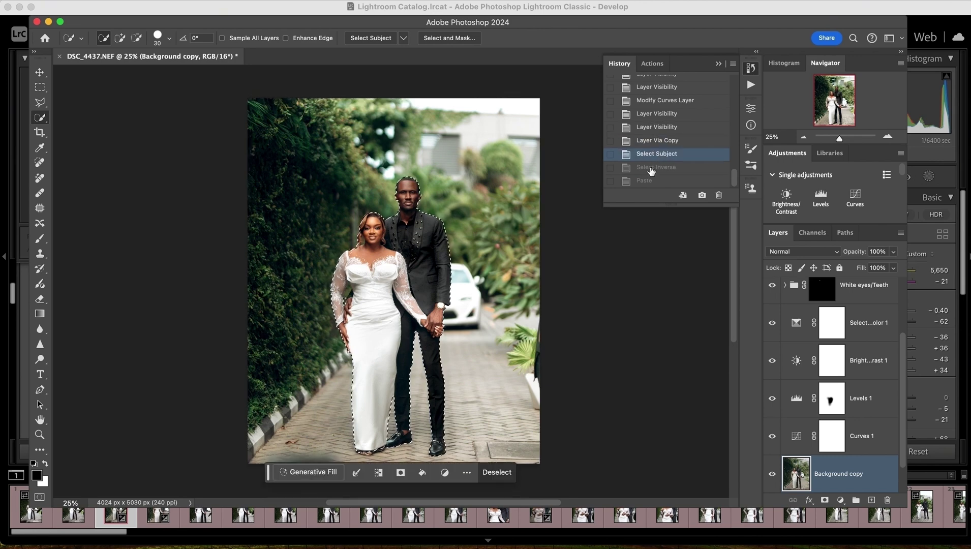
click(257, 0)
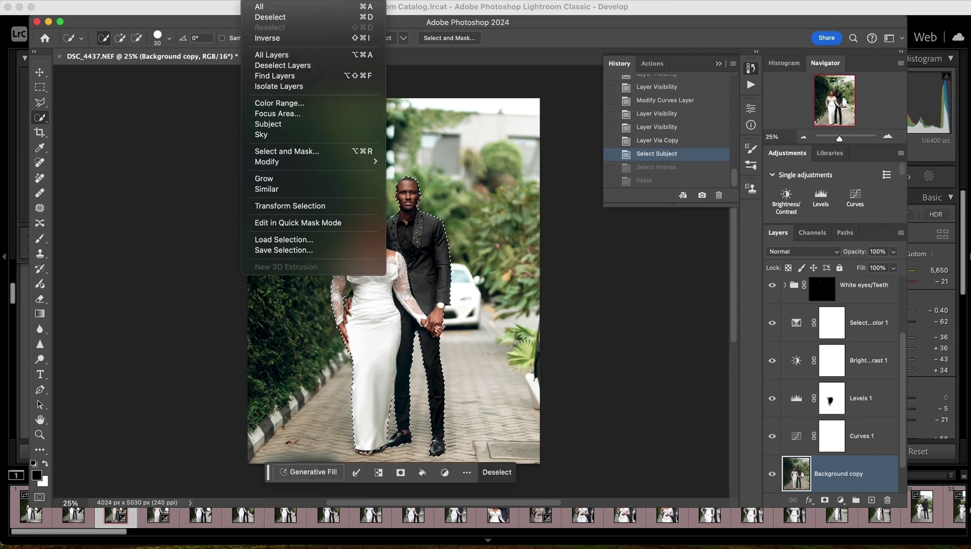
click(267, 38)
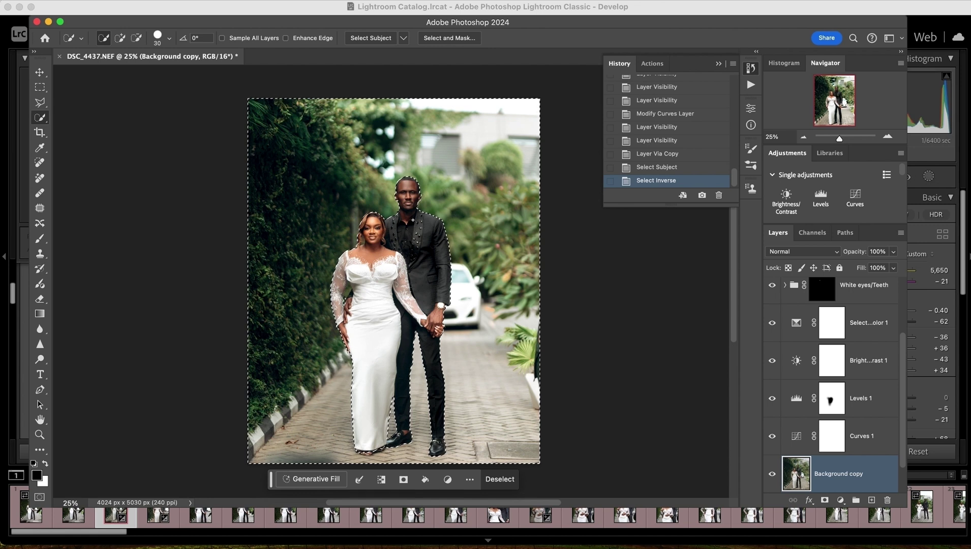
Cut the surroundings out of the Background copy, paste them as a new layer and place it directly below the Background copy.
key(super+x)
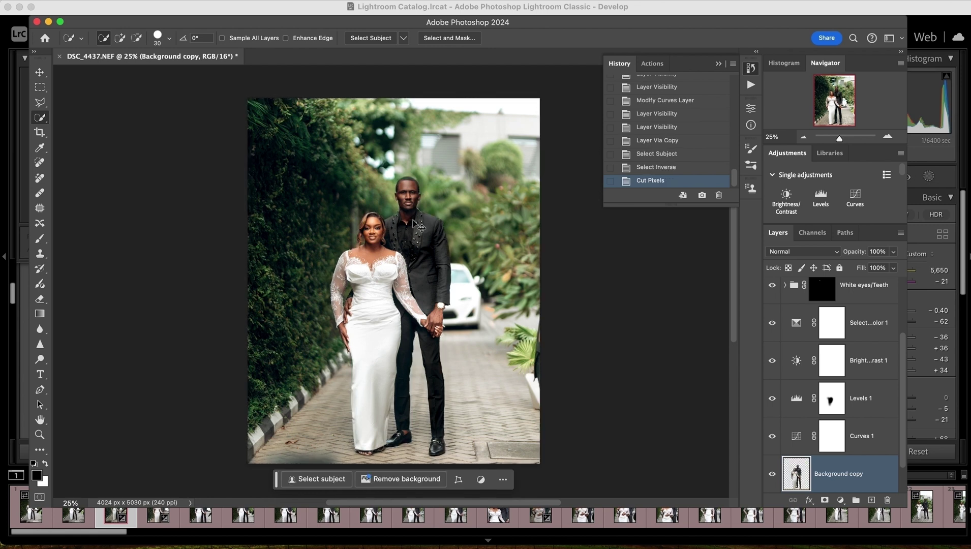
key(super+v)
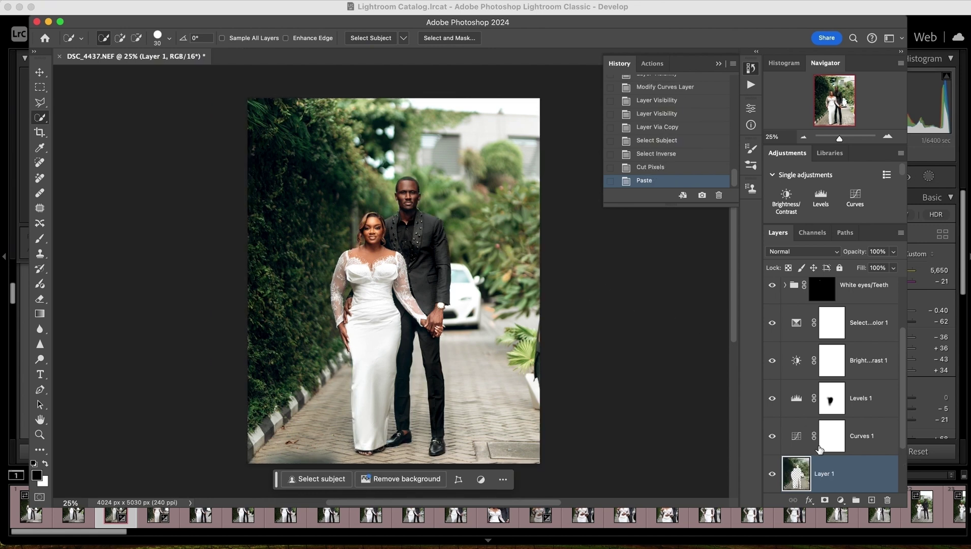
scroll(824, 460, down, 2)
drag(853, 403, 860, 464)
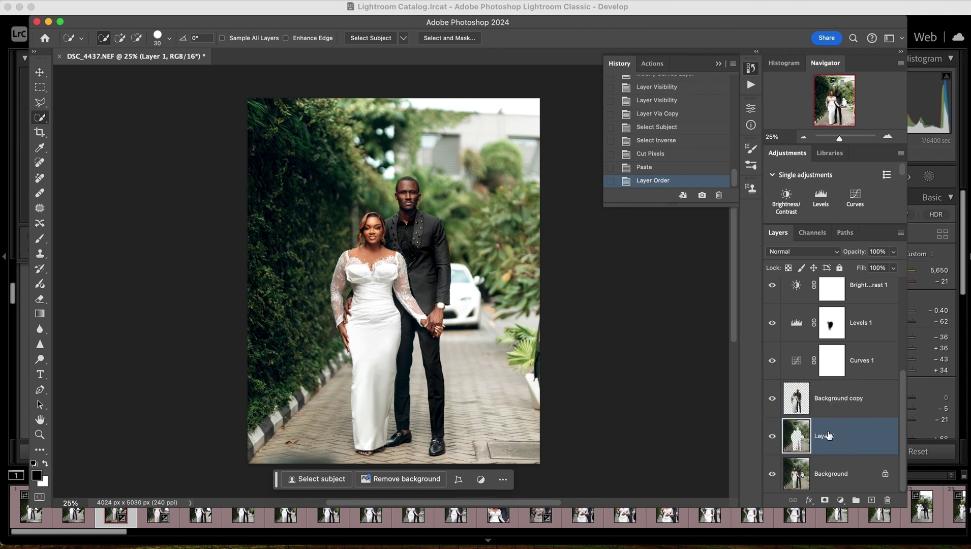
Outline the white car on Layer 1 with the Patch tool and run Generative Fill with the prompt "remove".
click(40, 208)
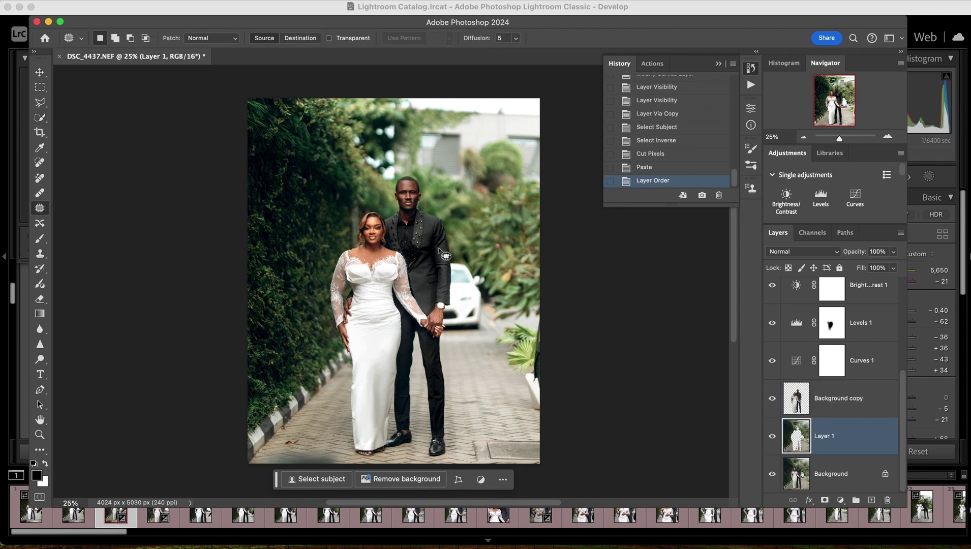
mouse_move(463, 267)
mouse_down()
mouse_move(461, 259)
mouse_move(429, 326)
mouse_move(466, 333)
mouse_move(489, 315)
mouse_up()
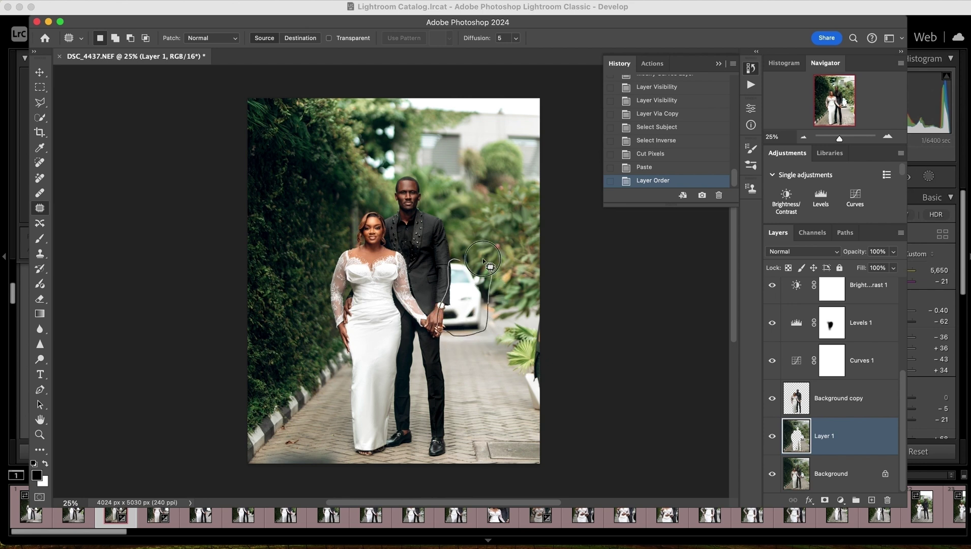
drag(483, 261, 486, 262)
click(410, 350)
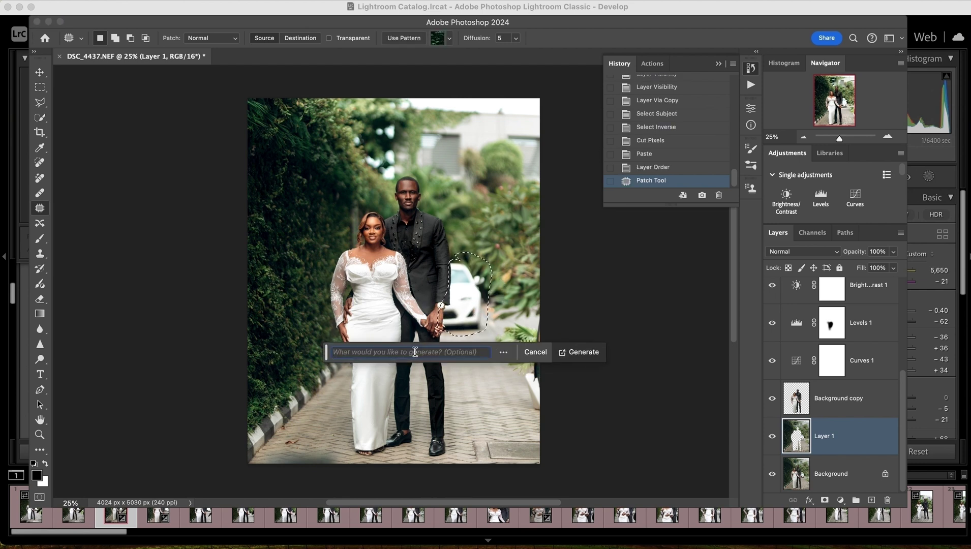
text(remove)
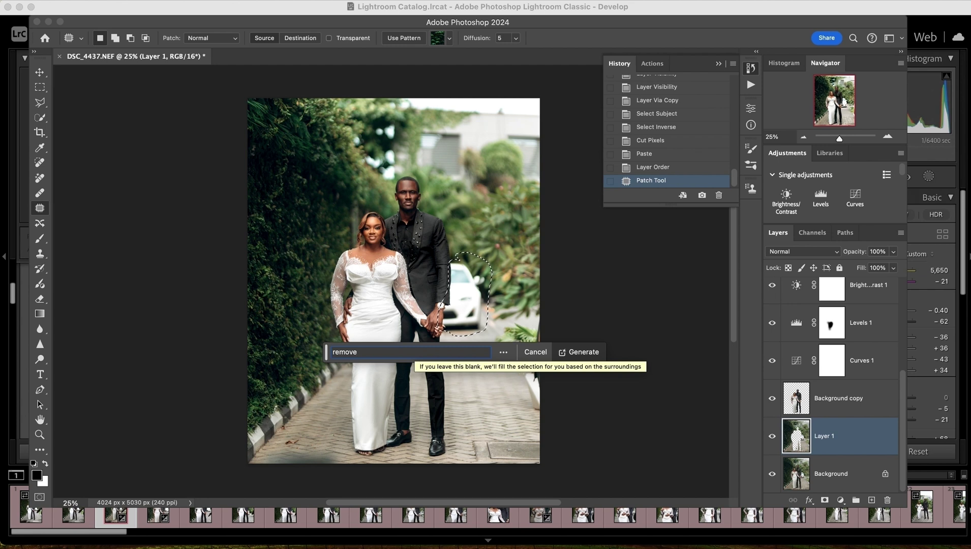
key(Return)
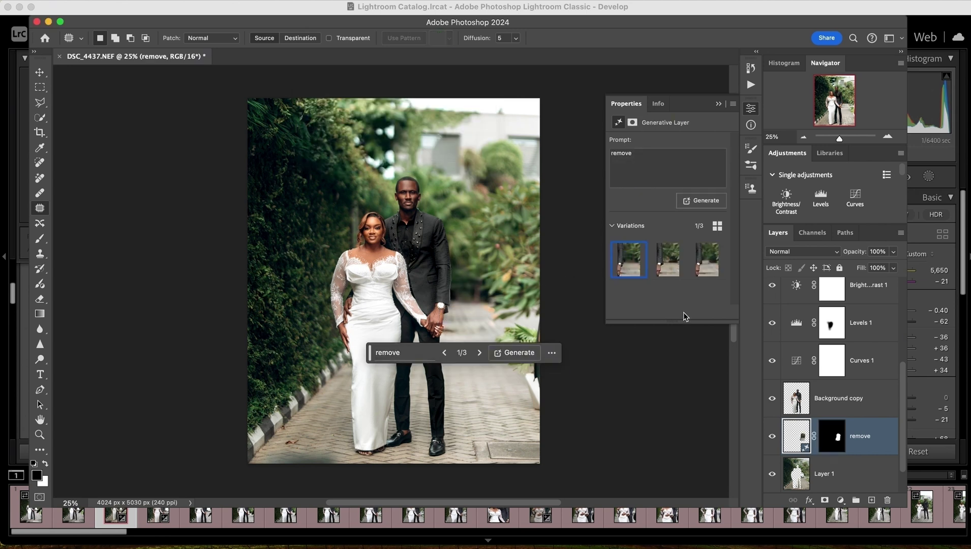
Apply the third generated variation to the removed car area and move the floating prompt bar off the photo.
mouse_move(657, 265)
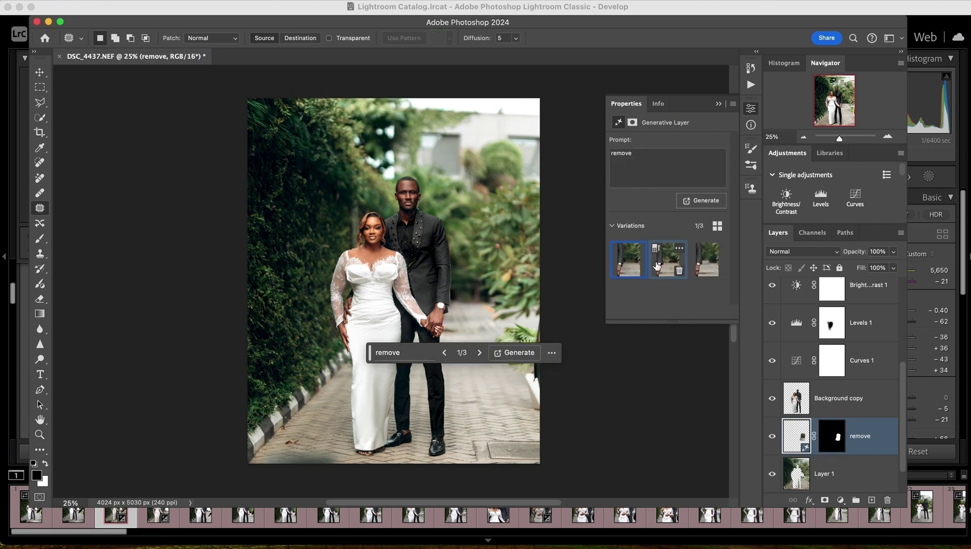
click(706, 262)
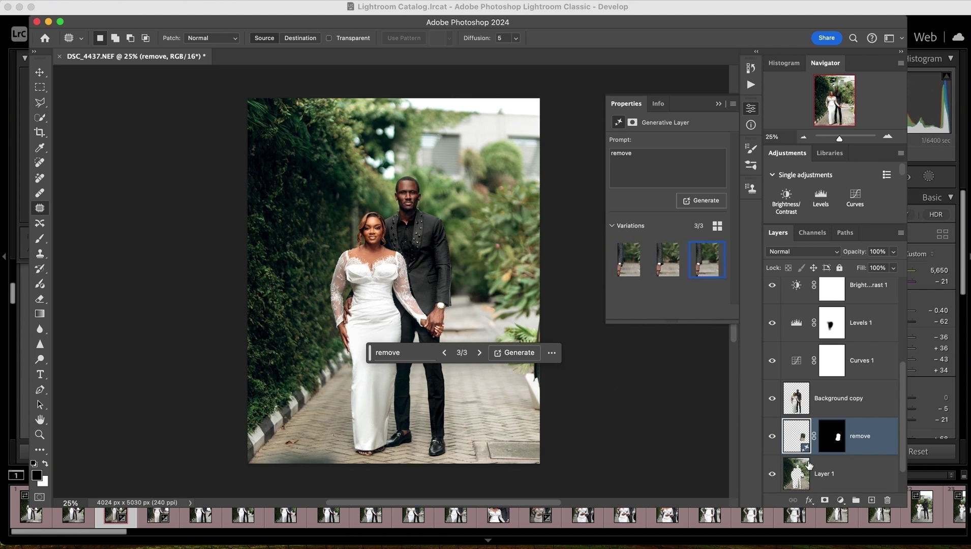
drag(371, 352, 572, 388)
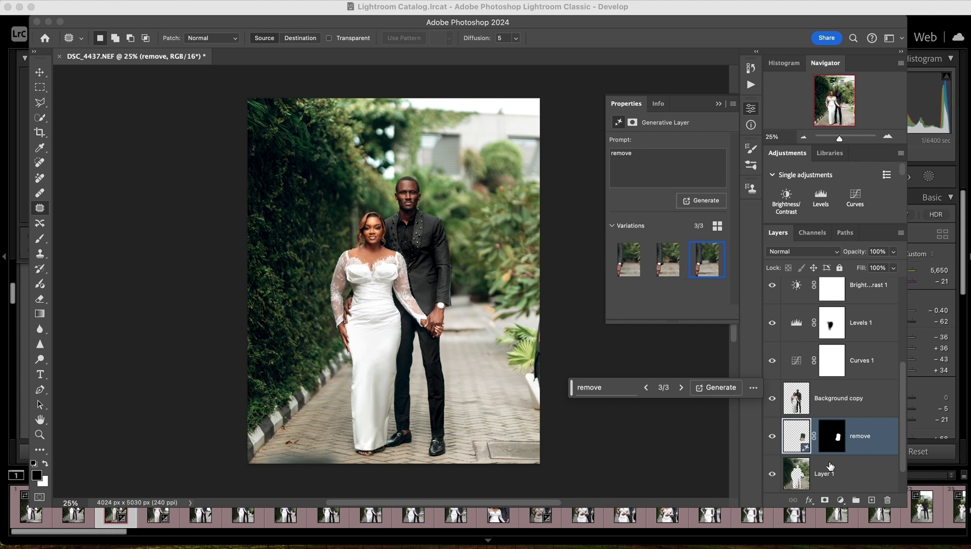
scroll(840, 412, up, 5)
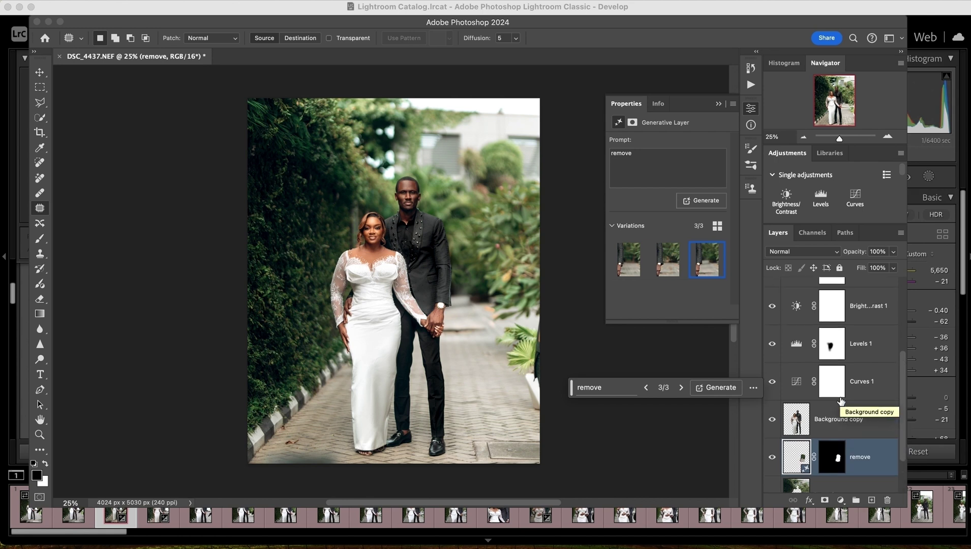
scroll(840, 402, up, 1)
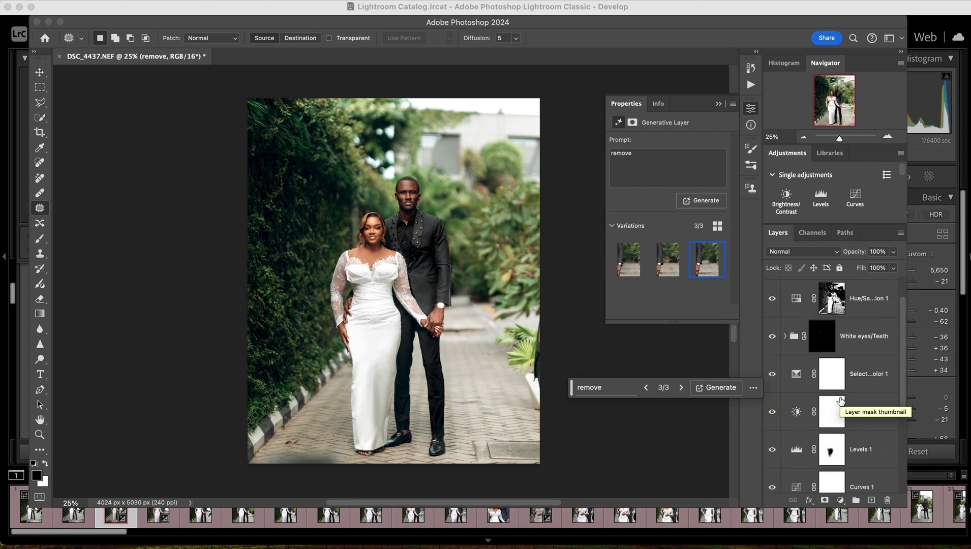
Switch to Finder, dismissing the clipboard export message, and open the Lights_Package_ folder in Downloads.
click(48, 546)
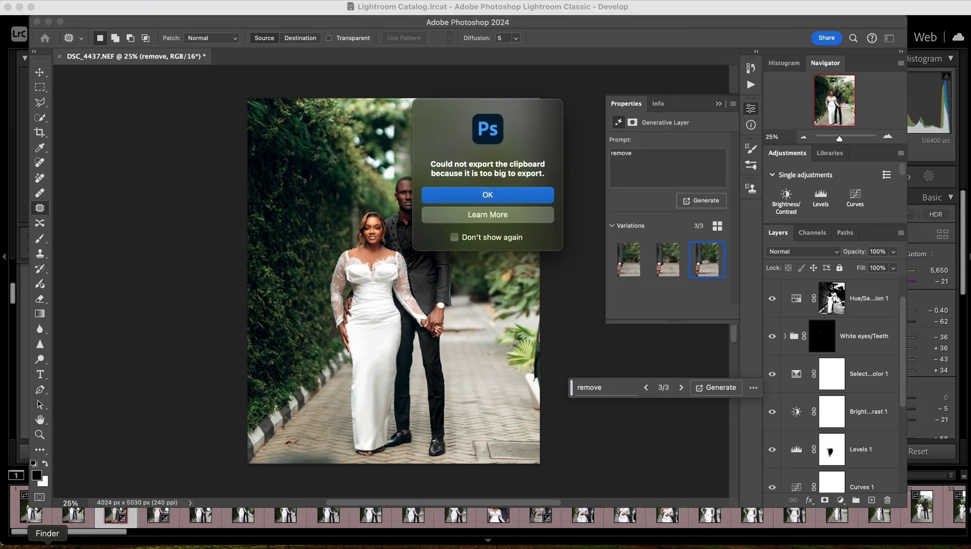
key(Return)
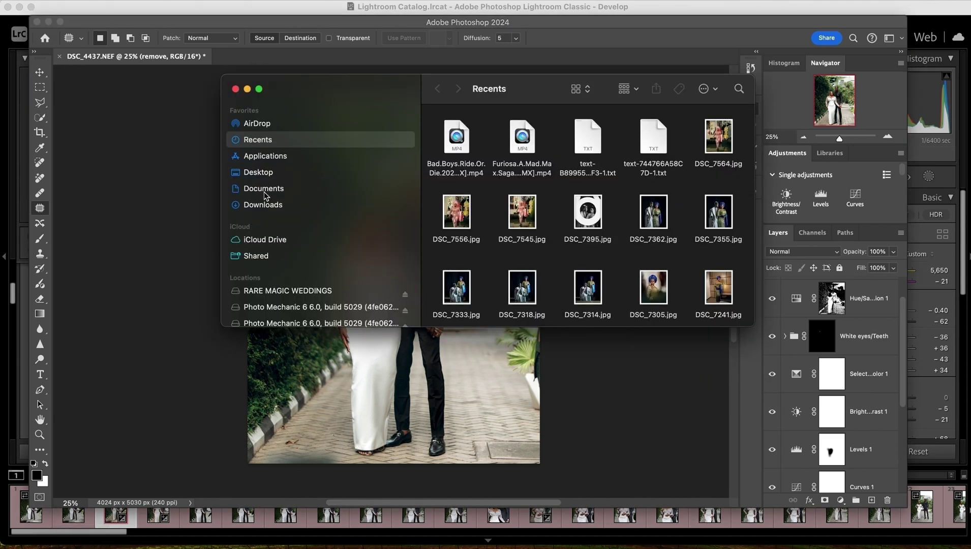
click(263, 205)
scroll(452, 199, down, 3)
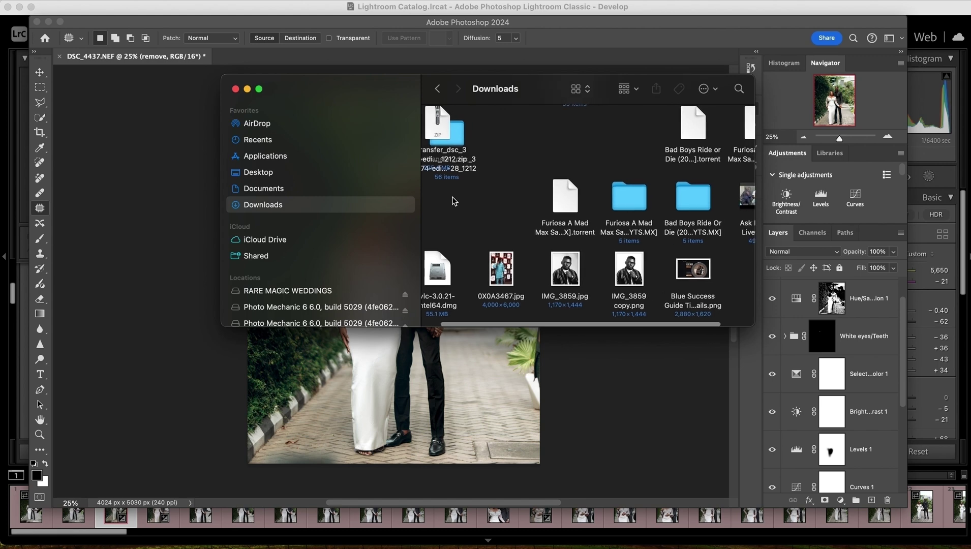
scroll(454, 200, up, 10)
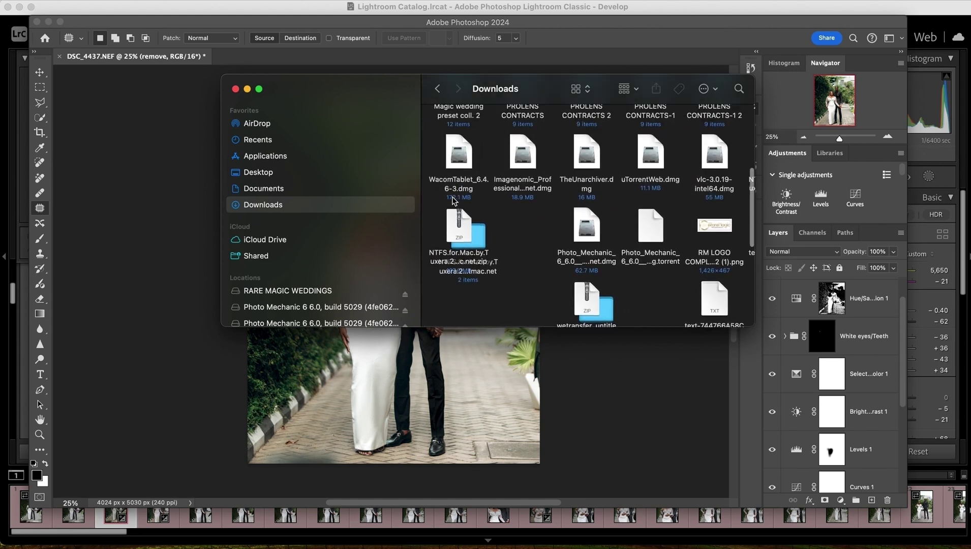
scroll(454, 200, up, 6)
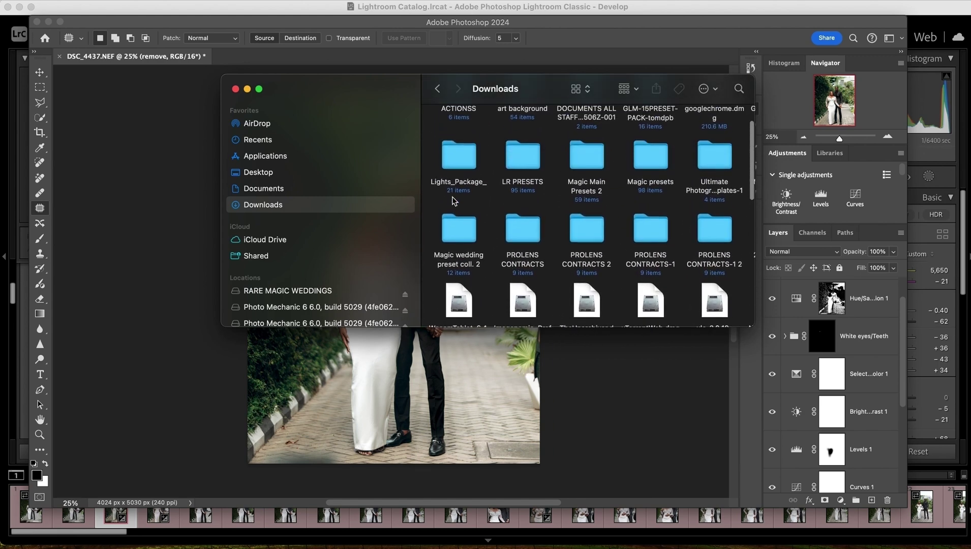
scroll(455, 200, up, 1)
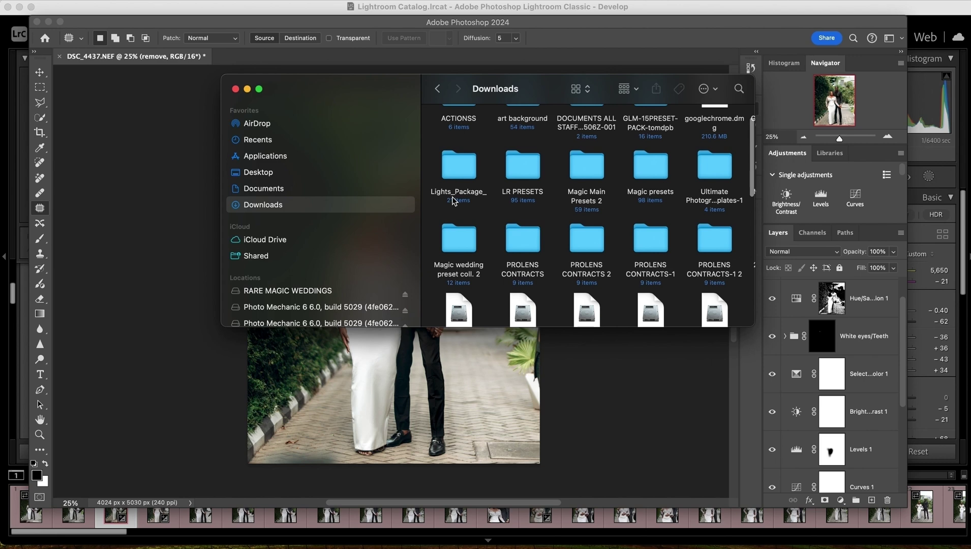
scroll(464, 229, up, 1)
double_click(458, 191)
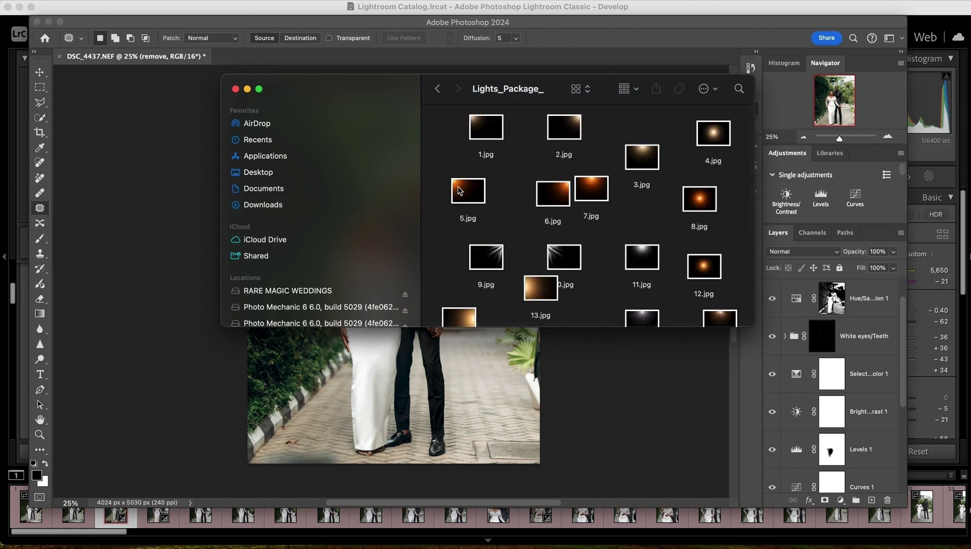
Place 4.jpg from the lights folder into the wedding photo in Photoshop and set its blend mode to Screen.
scroll(578, 234, down, 1)
scroll(577, 234, up, 1)
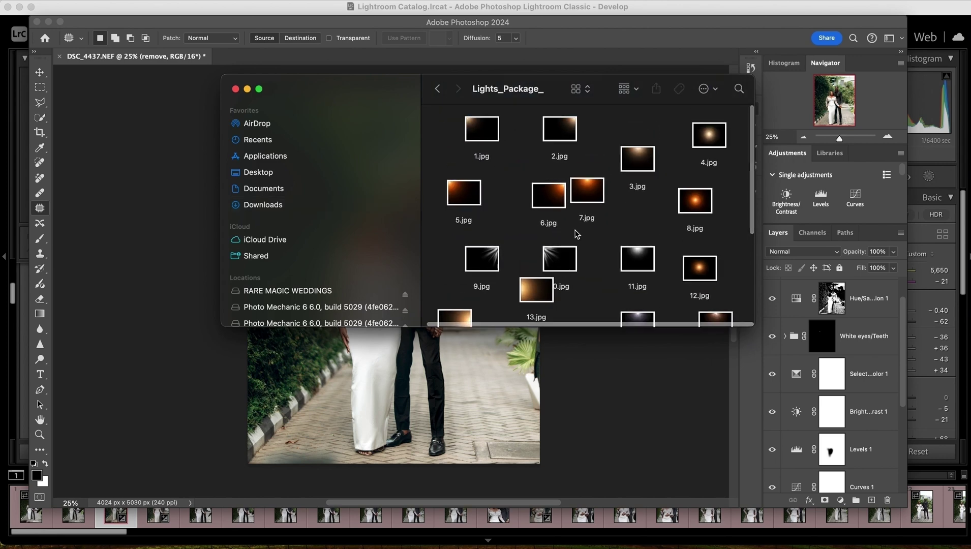
drag(709, 135, 504, 394)
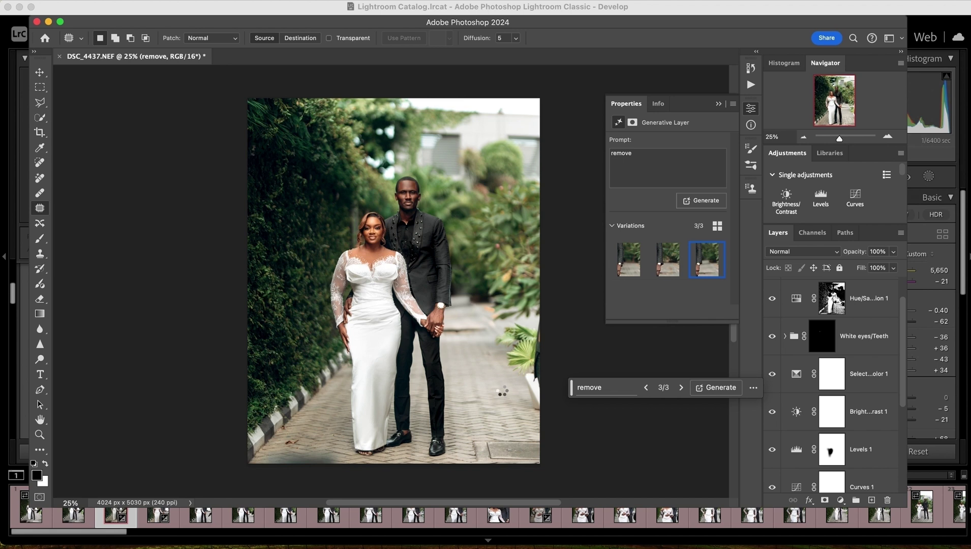
click(797, 255)
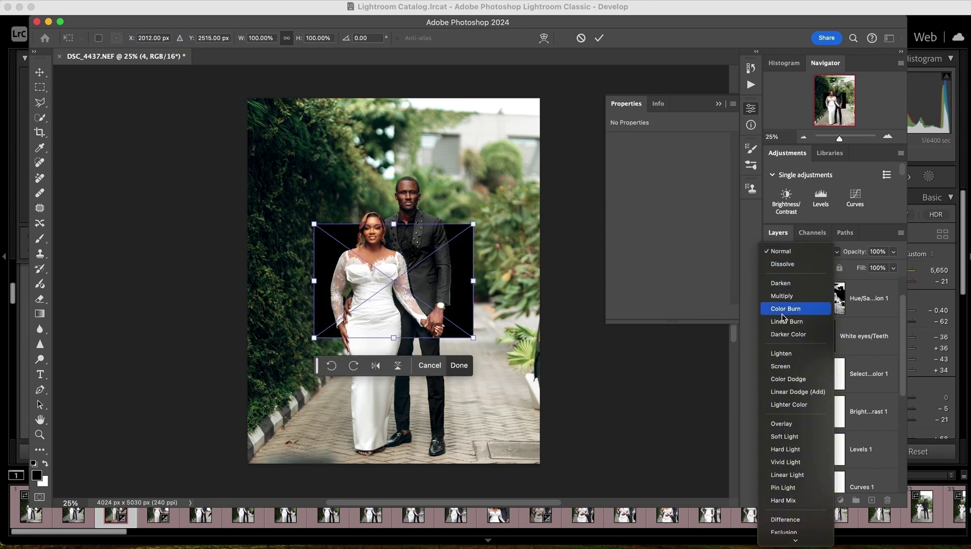
click(787, 366)
Scale the placed light to 228.57% and position its glow over the bright sky in the photo's upper right.
drag(506, 189, 572, 80)
drag(380, 229, 232, 457)
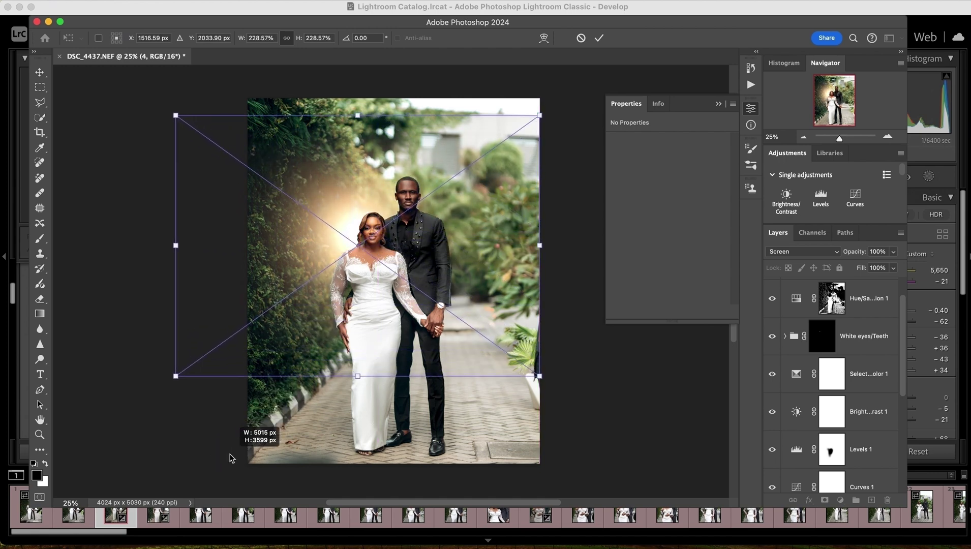
drag(415, 232, 528, 156)
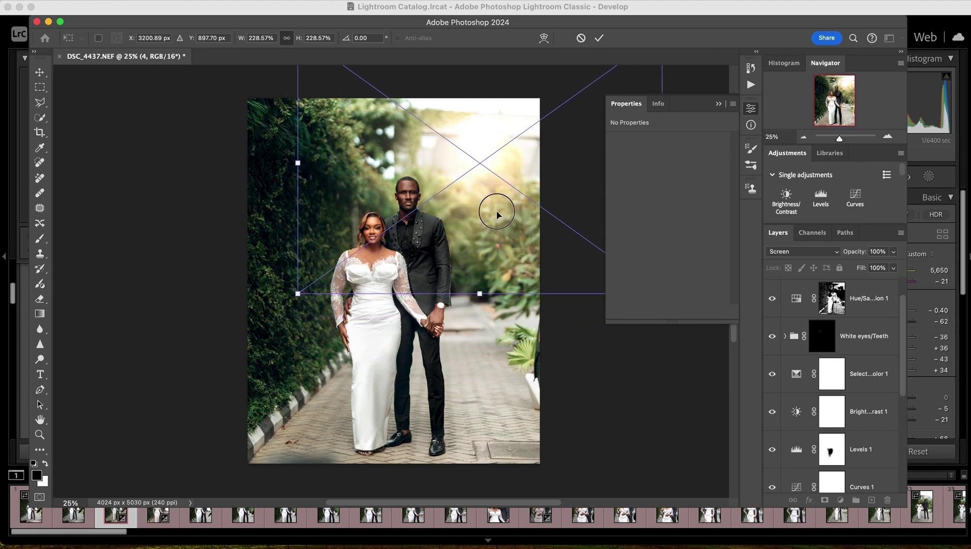
mouse_move(496, 211)
mouse_down()
mouse_move(514, 200)
mouse_move(531, 217)
mouse_move(499, 210)
mouse_move(496, 197)
mouse_up()
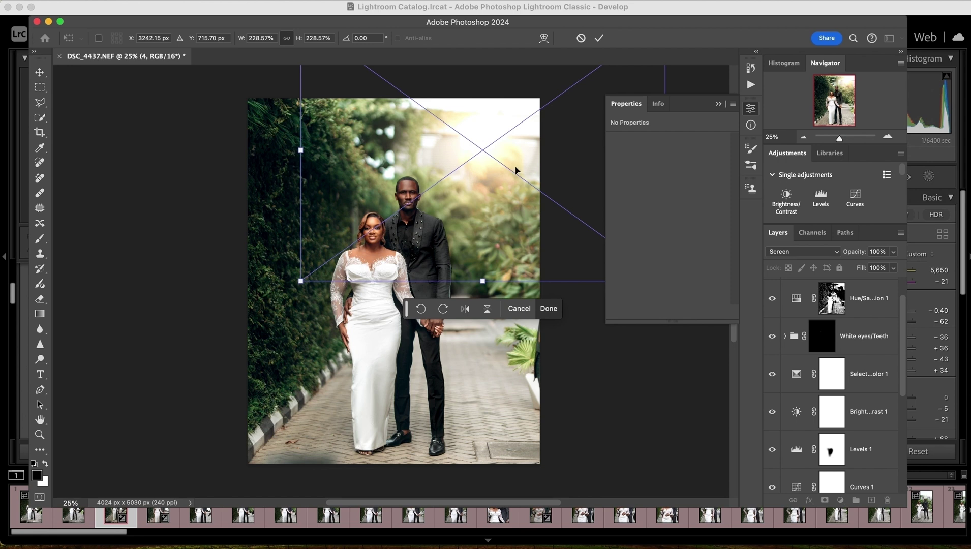
key(Return)
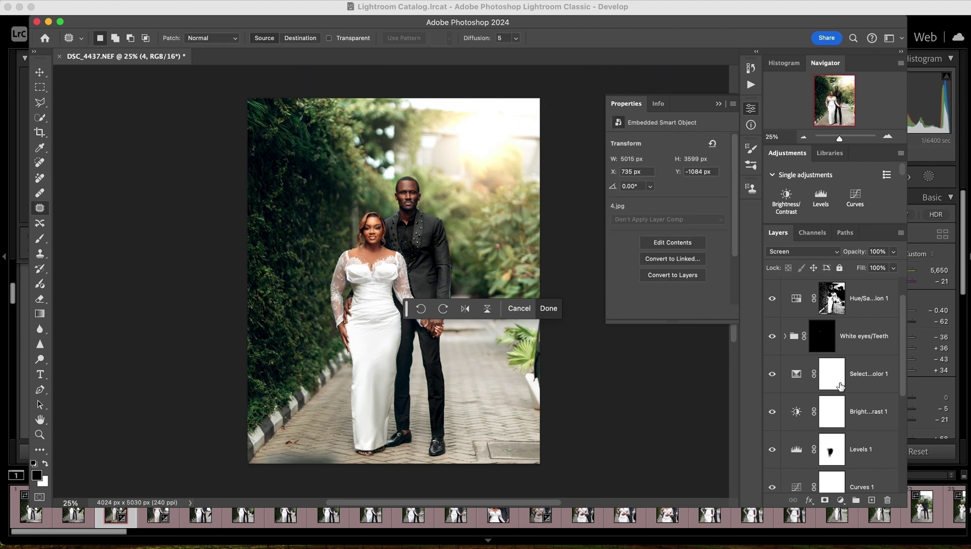
Move light layer 4 to the top of the layer stack, above Curves 2.
right_click(837, 388)
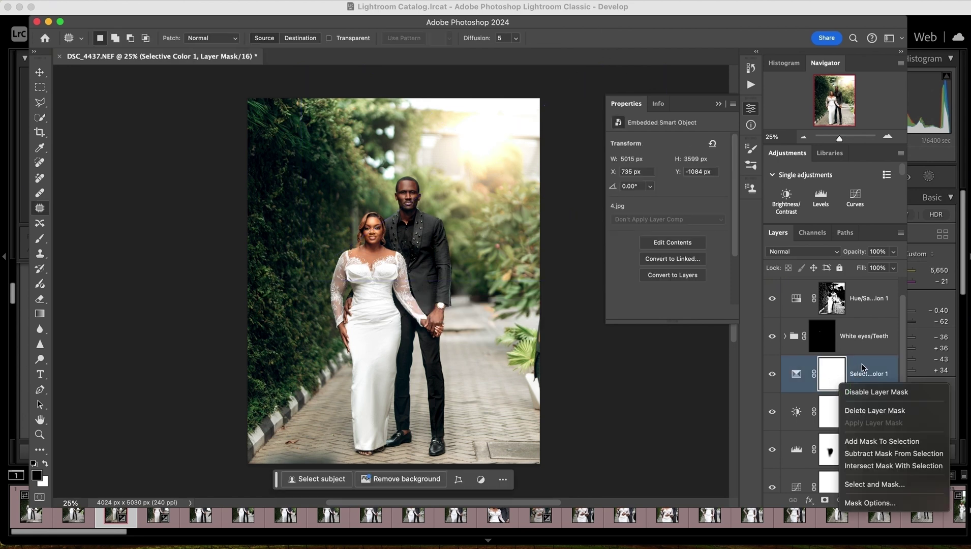
click(863, 367)
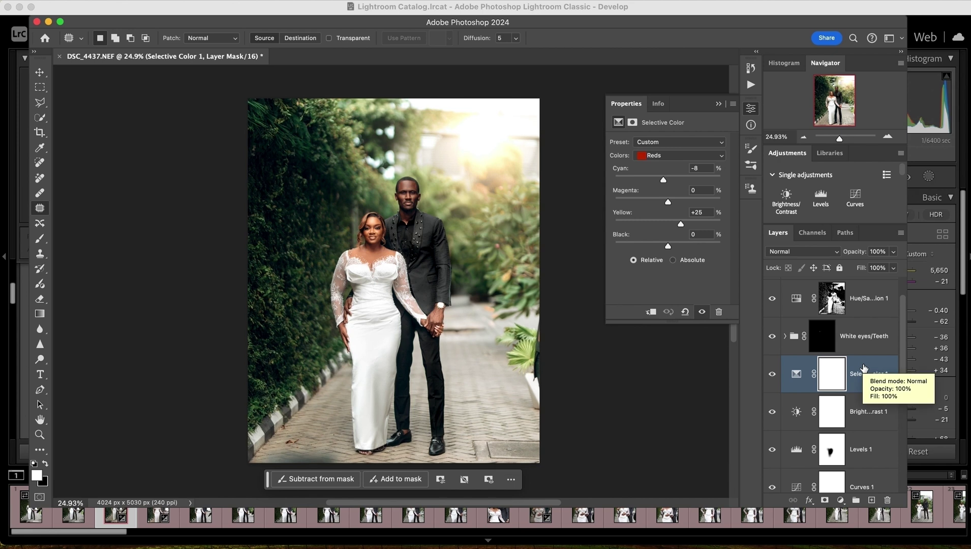
scroll(874, 379, down, 5)
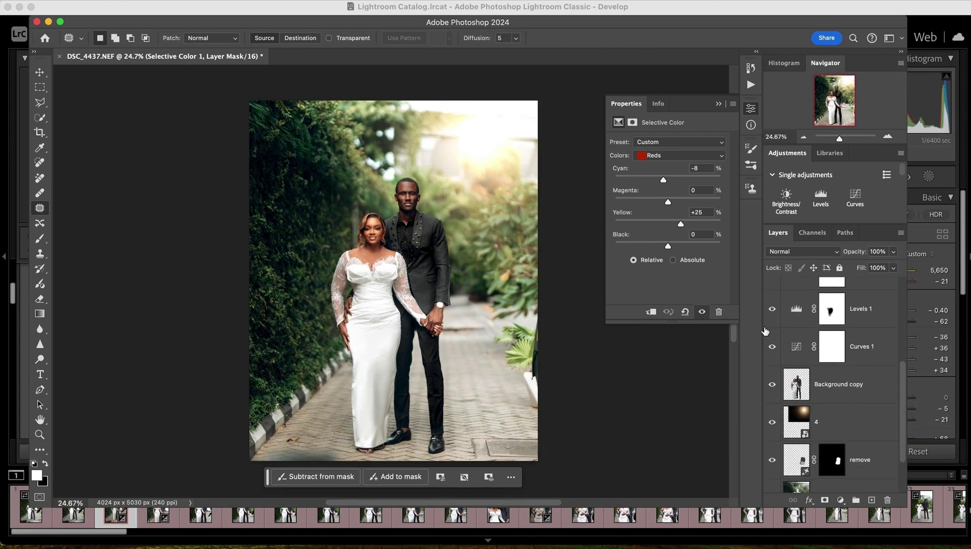
drag(842, 429, 869, 290)
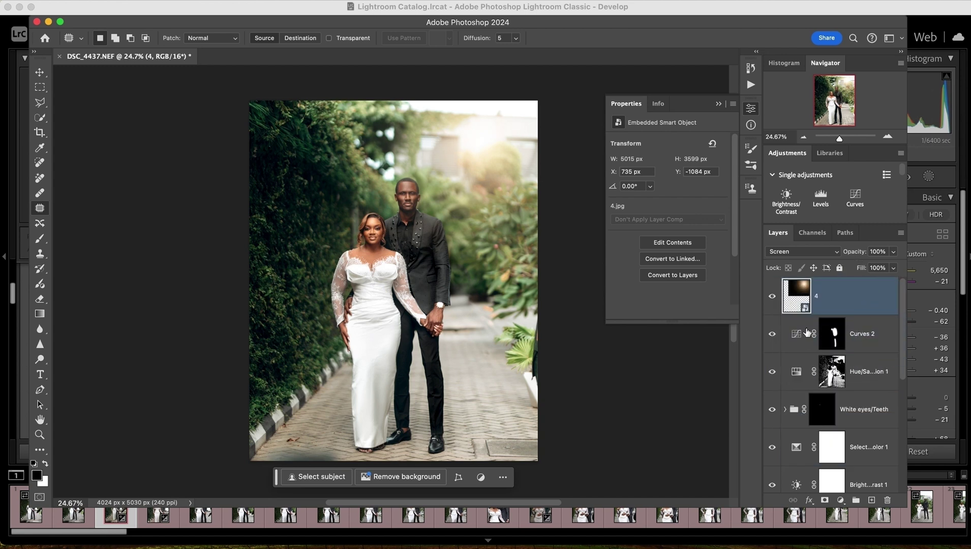
Toggle light layer 4 to compare, then shift it further toward the photo's upper-right corner, to X 958 px and Y -1261 px.
click(773, 297)
click(773, 298)
click(39, 72)
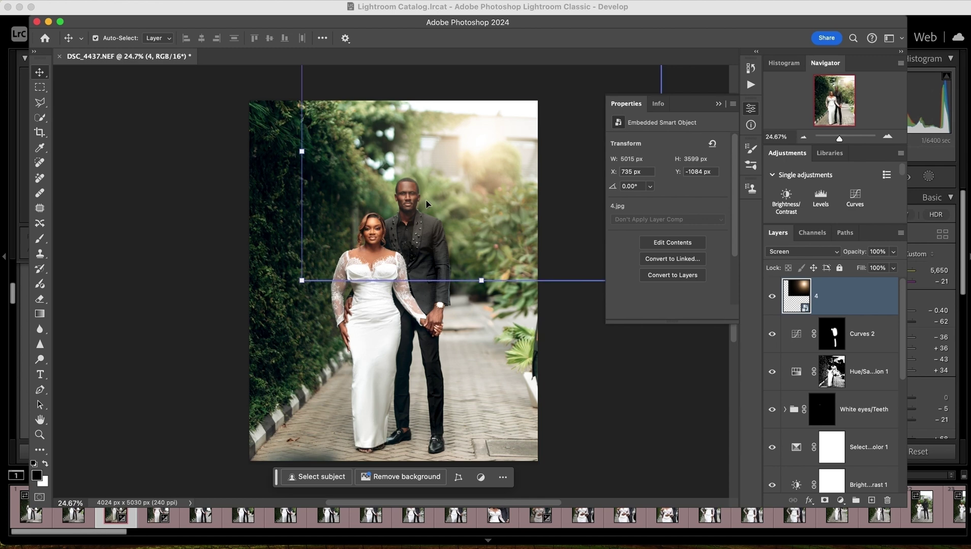
drag(472, 174, 496, 154)
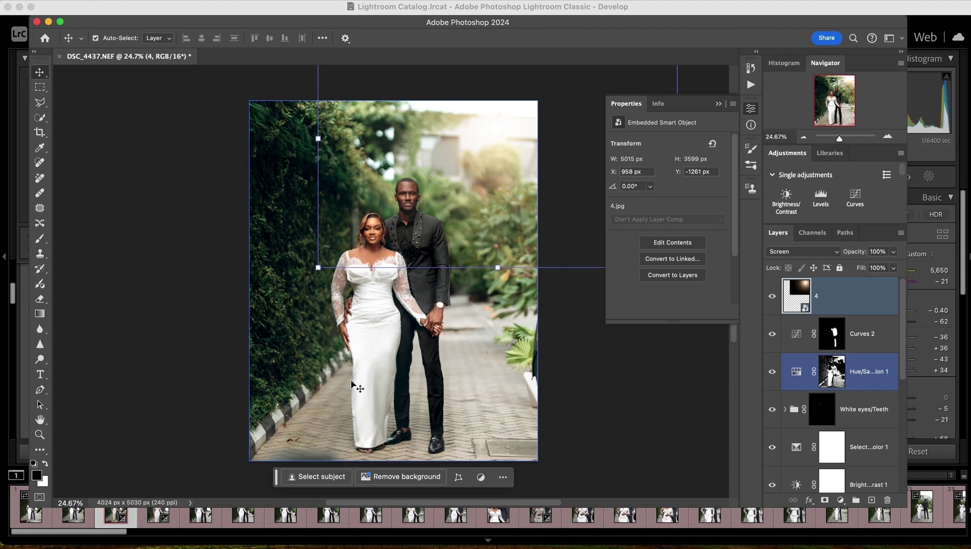
Start erasing on light layer 4 with the Eraser and rasterize its smart object.
click(40, 299)
click(387, 190)
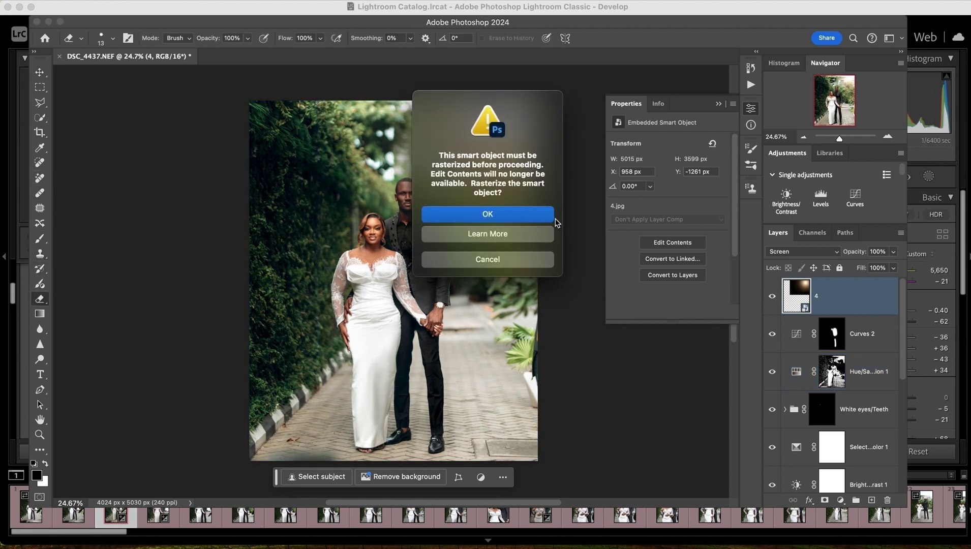
click(495, 216)
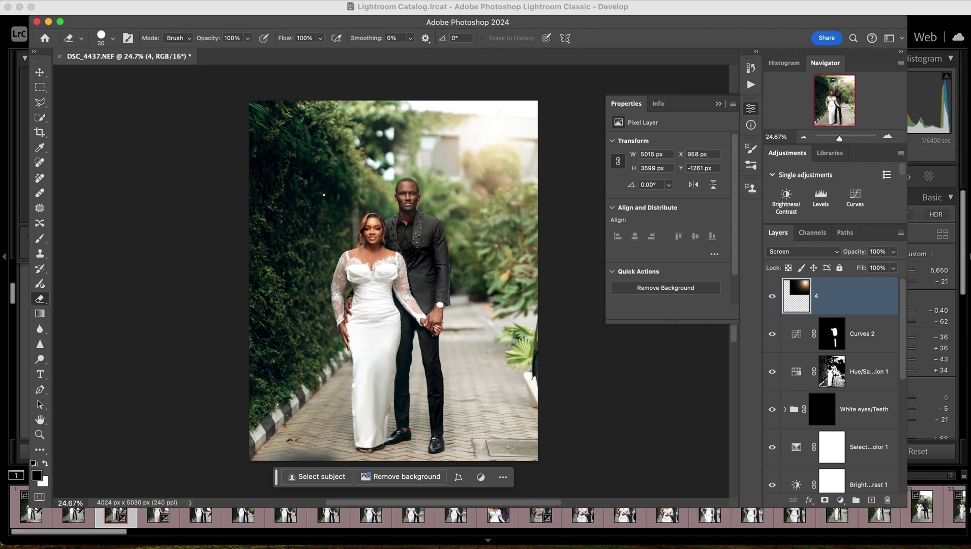
Set the eraser brush to a size of 1100 px with 0% hardness.
key(bracketright)
key(bracketright)
key(bracketright)
key(bracketright)
key(bracketright)
key(bracketright)
key(bracketright)
key(bracketright)
key(bracketright)
key(bracketright)
key(bracketright)
click(106, 42)
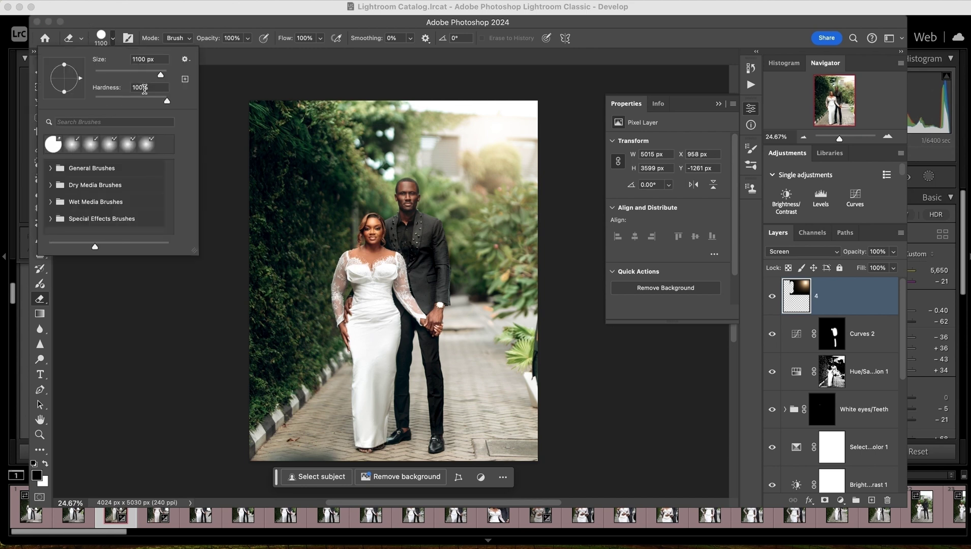
drag(168, 105, 97, 103)
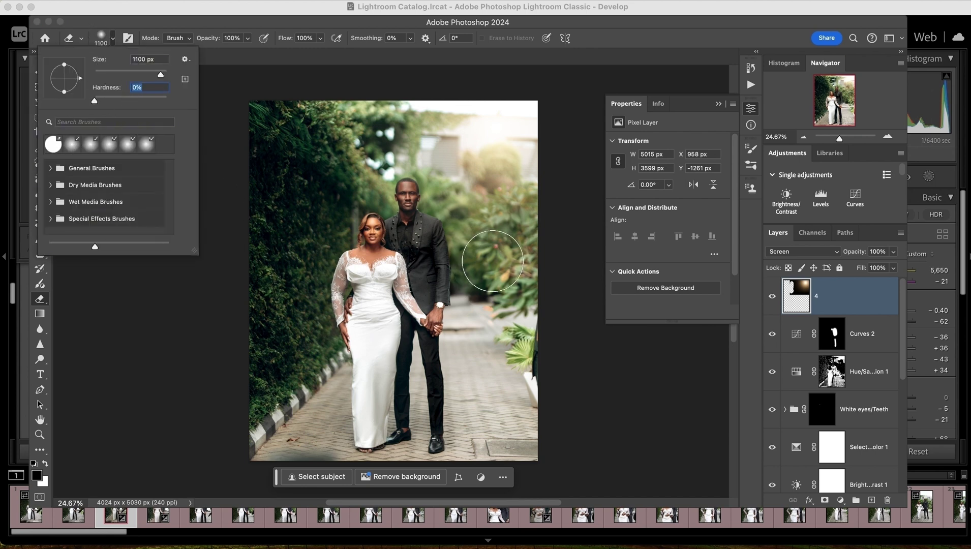
key(Return)
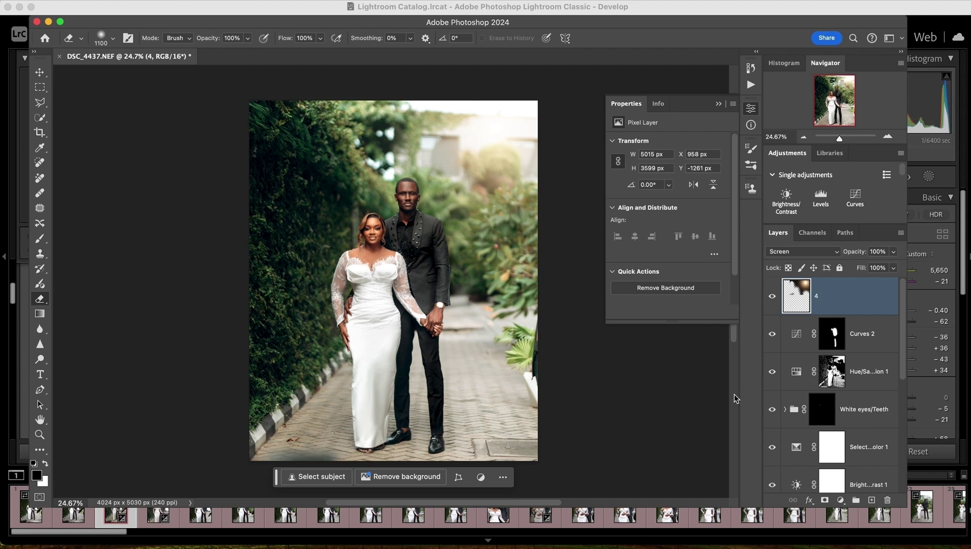
Take a history snapshot of the current edit and compare it with the original DSC_4437.NEF state, ending on Snapshot 1.
click(792, 367)
click(828, 304)
click(752, 70)
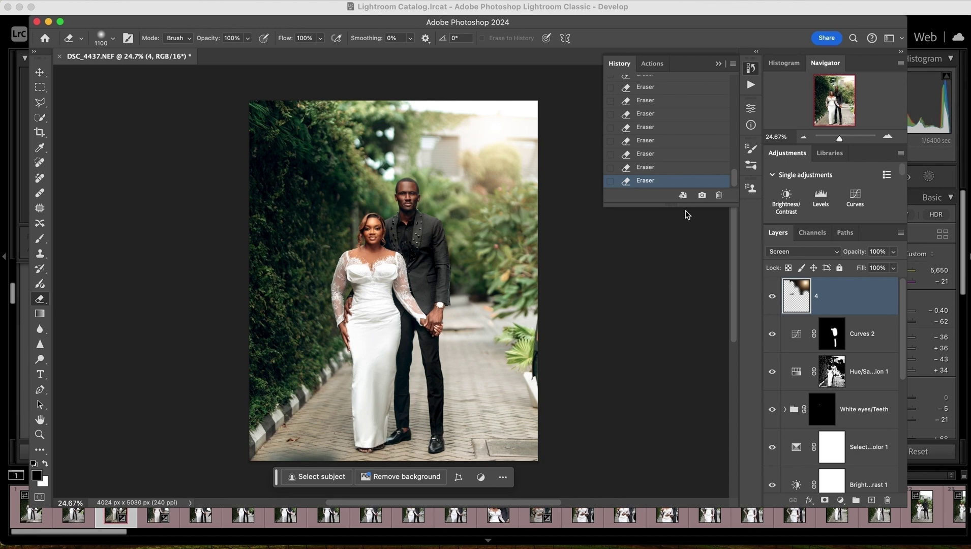
scroll(657, 153, up, 10)
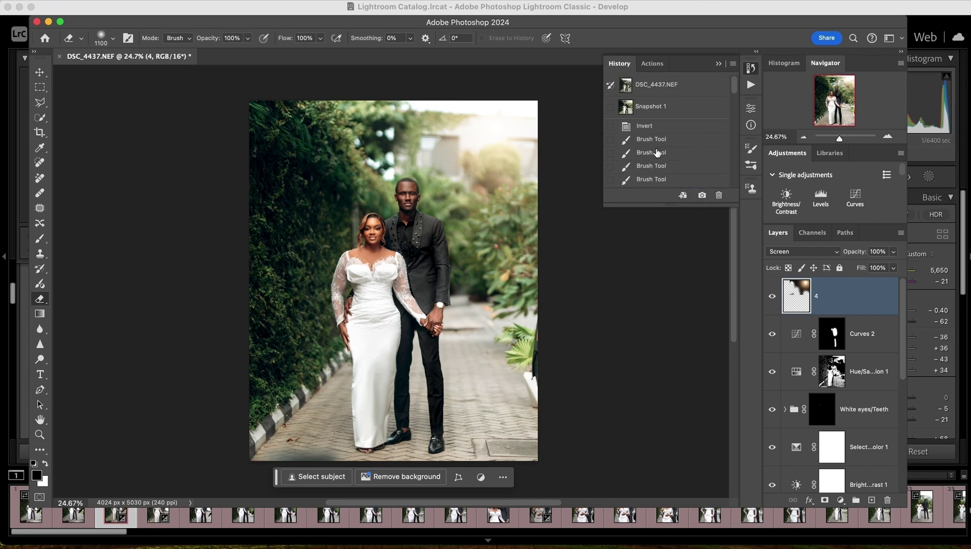
click(659, 91)
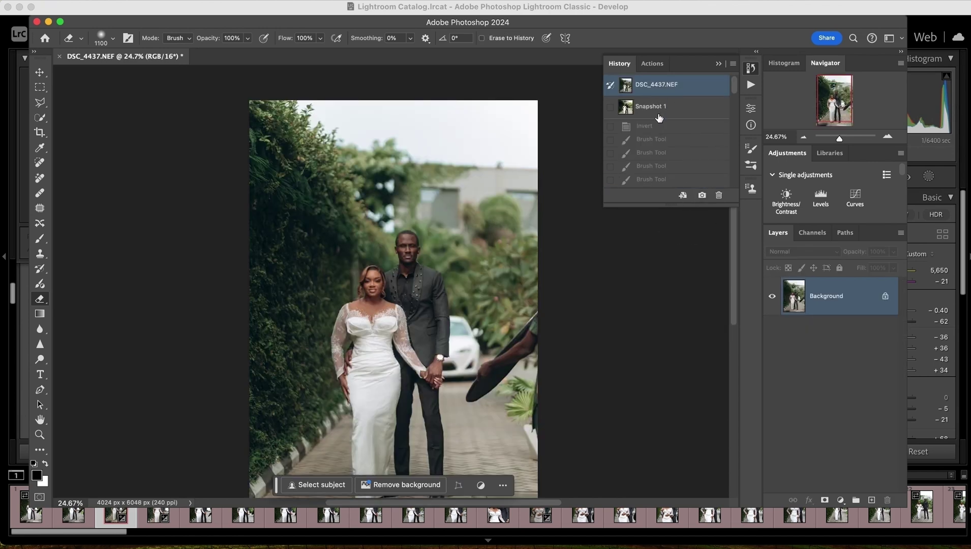
click(660, 111)
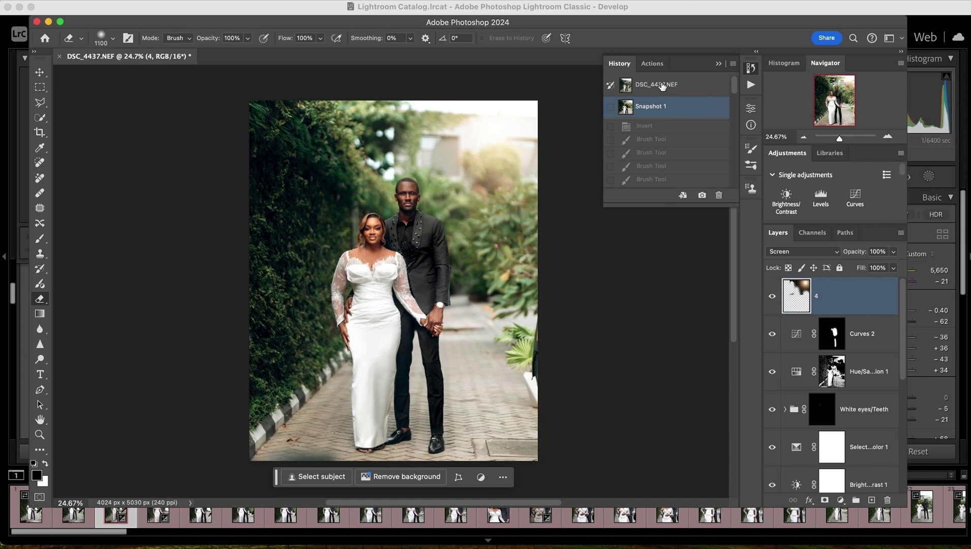
click(664, 84)
click(662, 111)
Flatten all layers into the Background and duplicate it onto a new layer.
scroll(796, 318, down, 10)
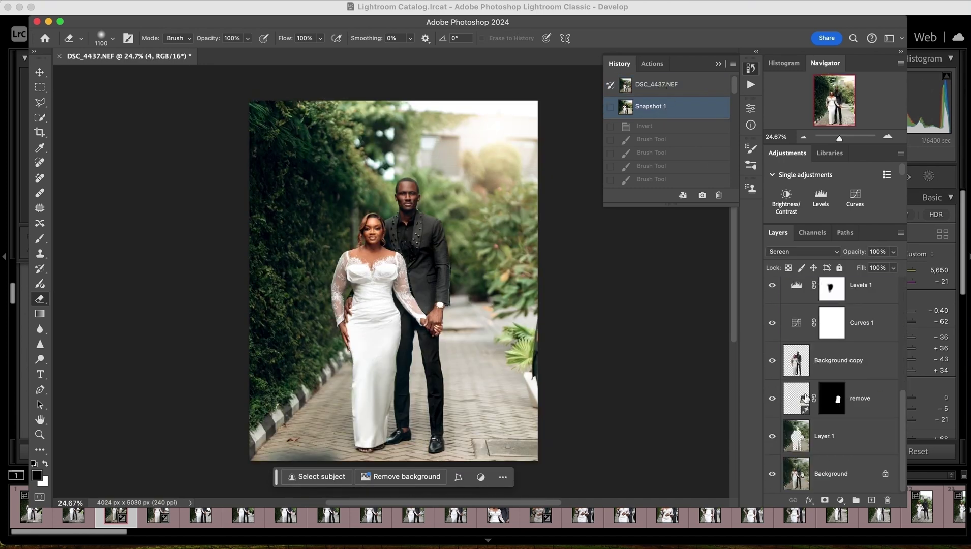
right_click(834, 472)
click(783, 515)
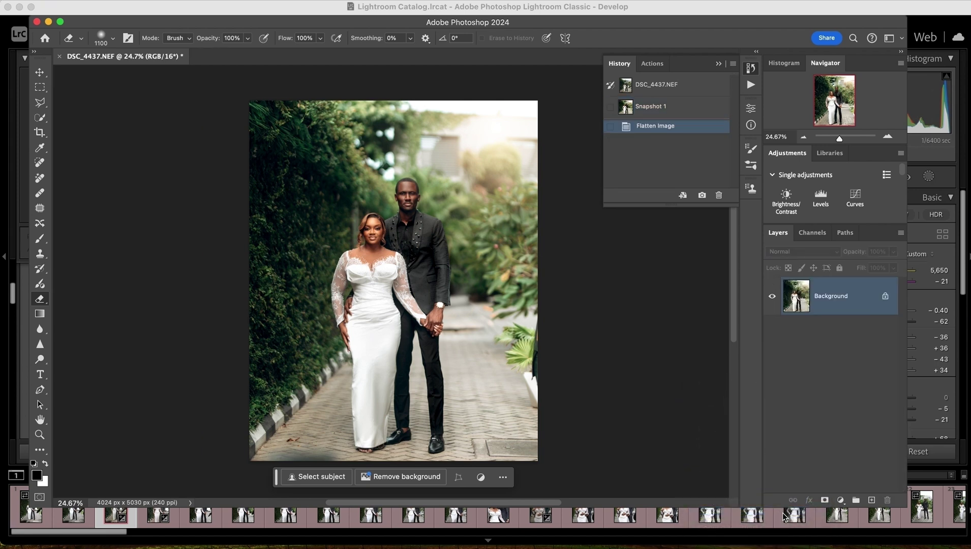
key(super+j)
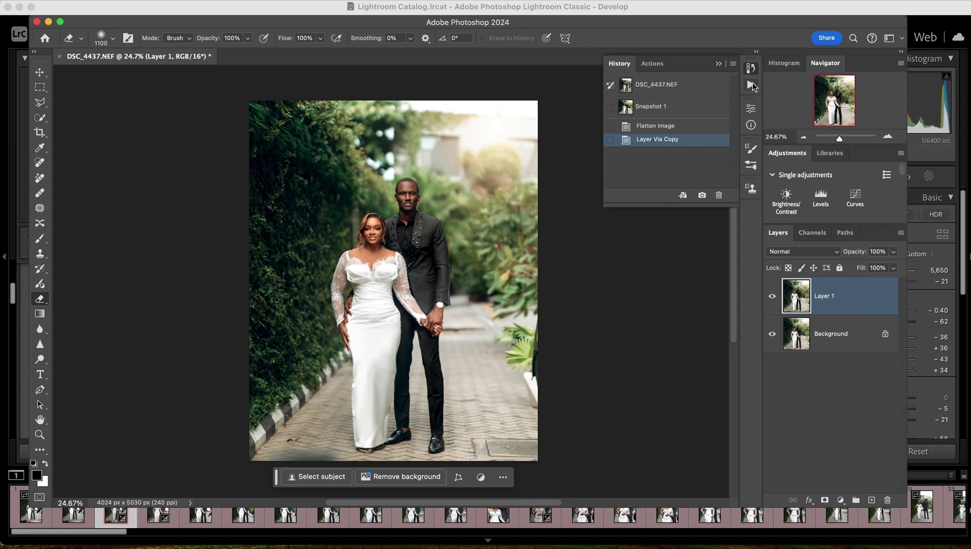
Run the Sharpen action on the duplicated layer and set the Sharpening group's opacity to 15%.
click(751, 85)
click(655, 375)
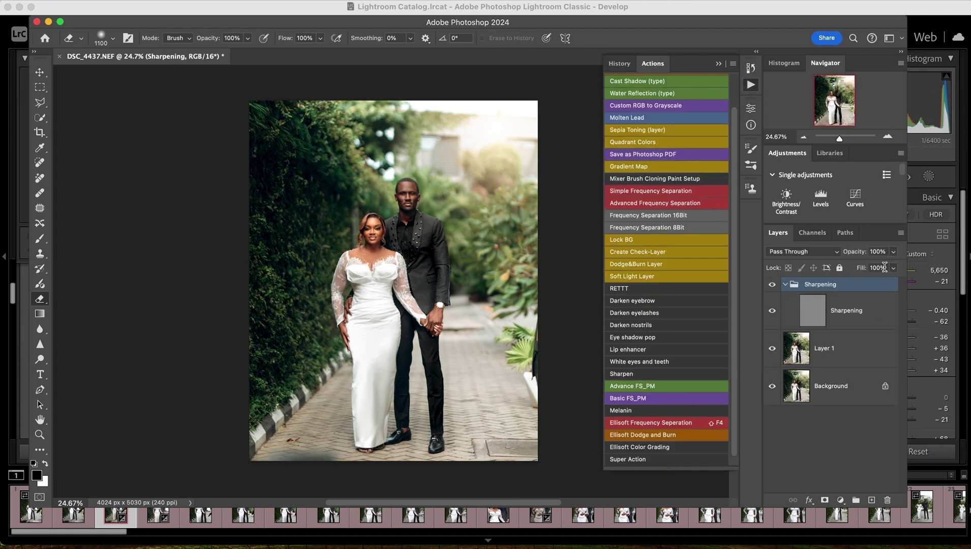
click(894, 253)
click(847, 268)
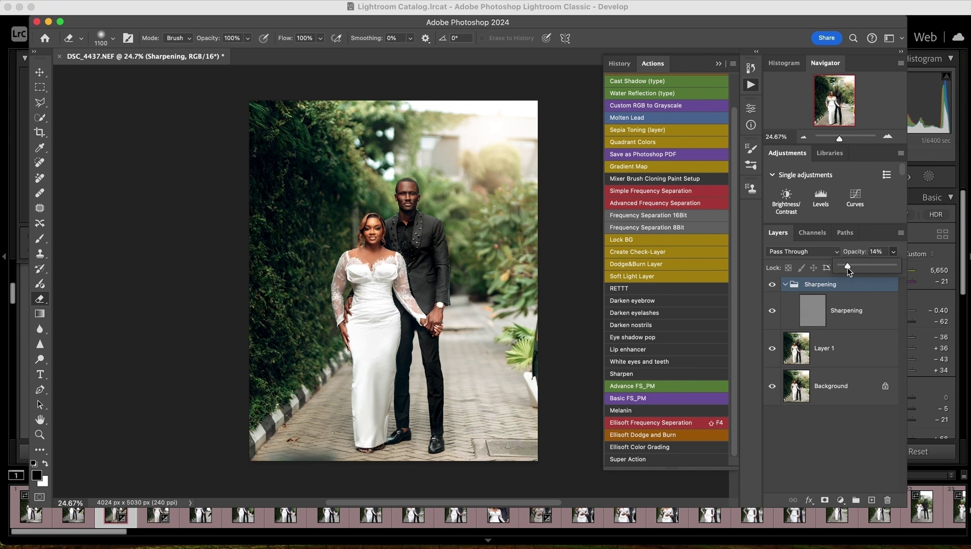
drag(848, 268, 848, 268)
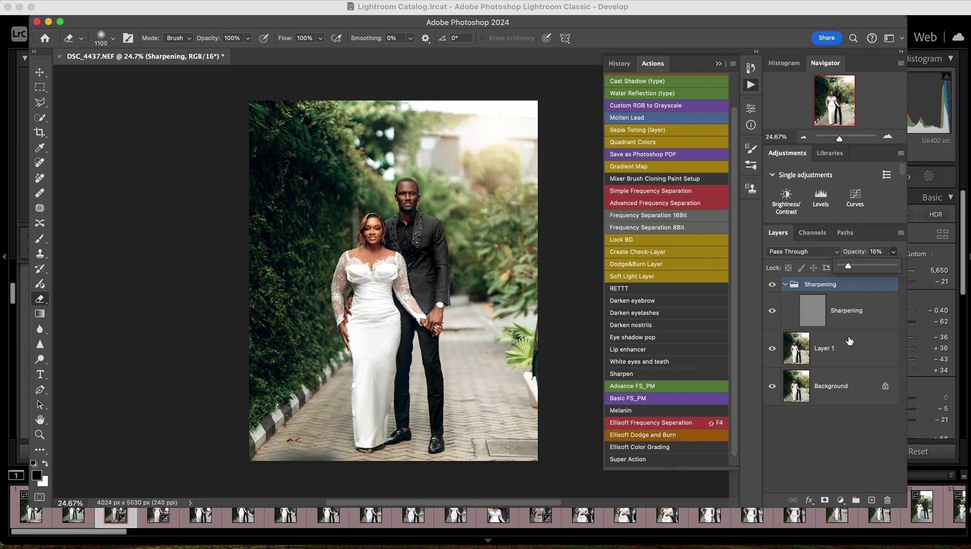
Merge the Sharpening group, Layer 1 and Background into a single layer and save the photo.
shift+click(831, 398)
key(super+e)
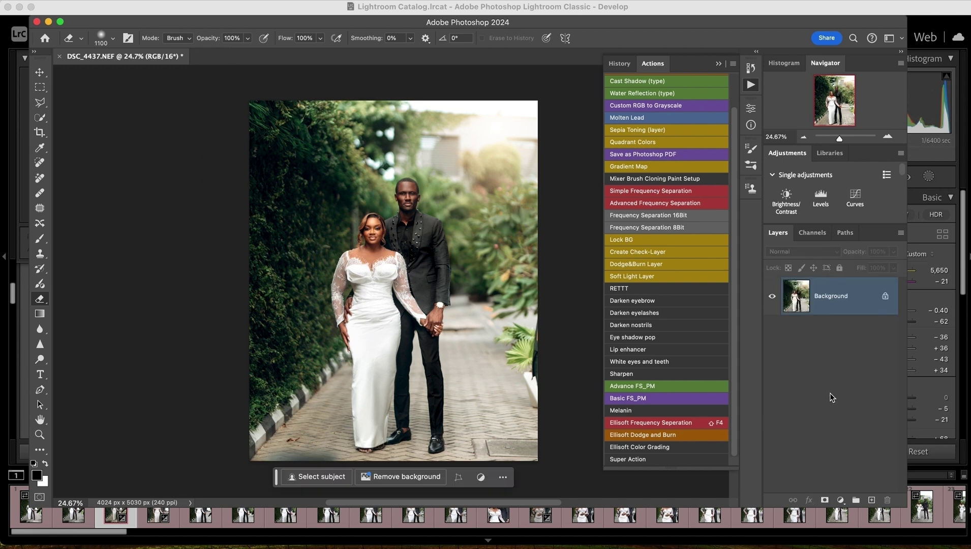
key(super+s)
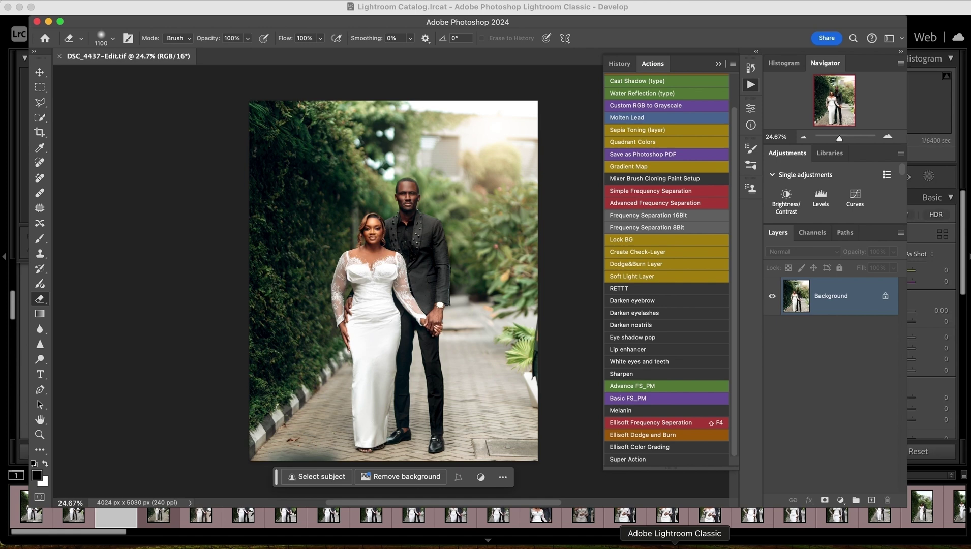
Switch to Lightroom Classic, compare the DSC_4437-Edit.tif photo with the original DSC_4437.NEF, and inspect the bride's face up close.
click(674, 546)
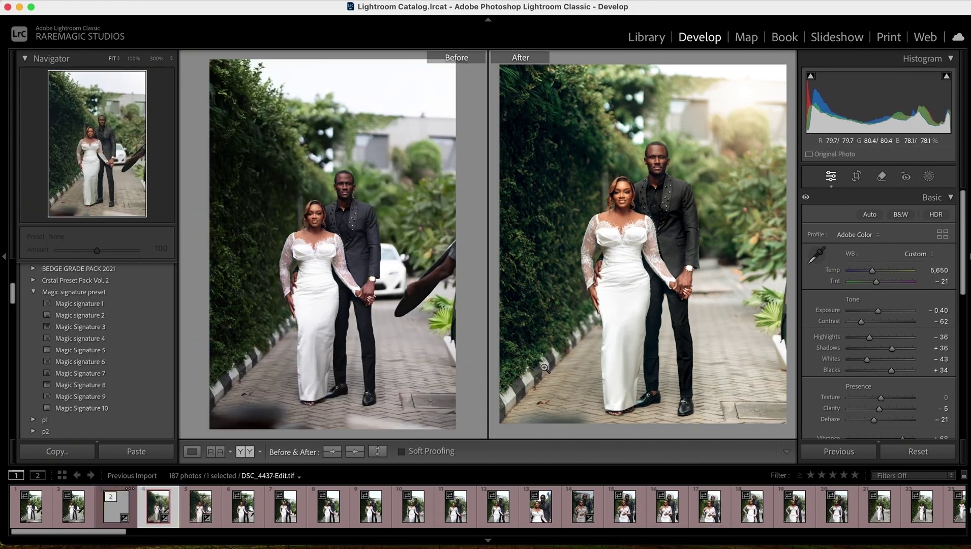
key(Right)
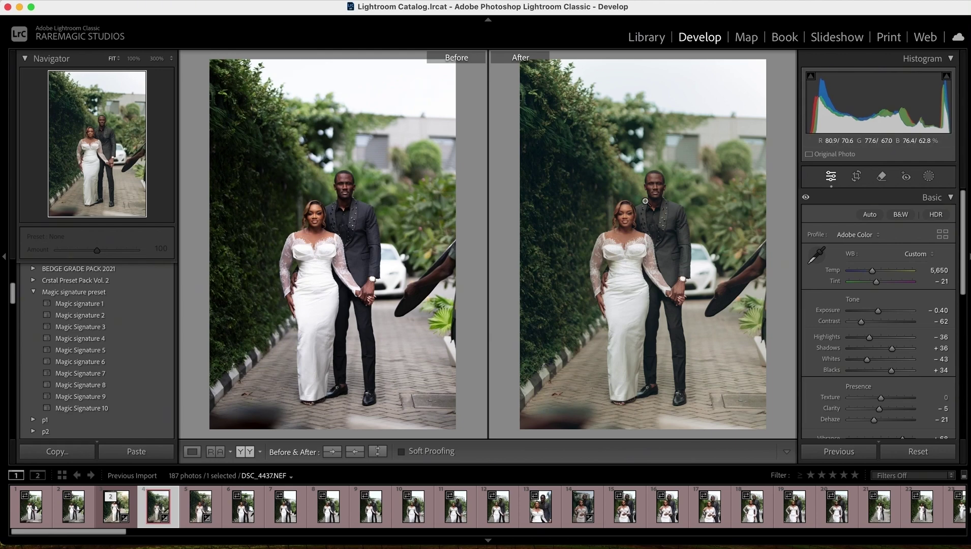
key(Left)
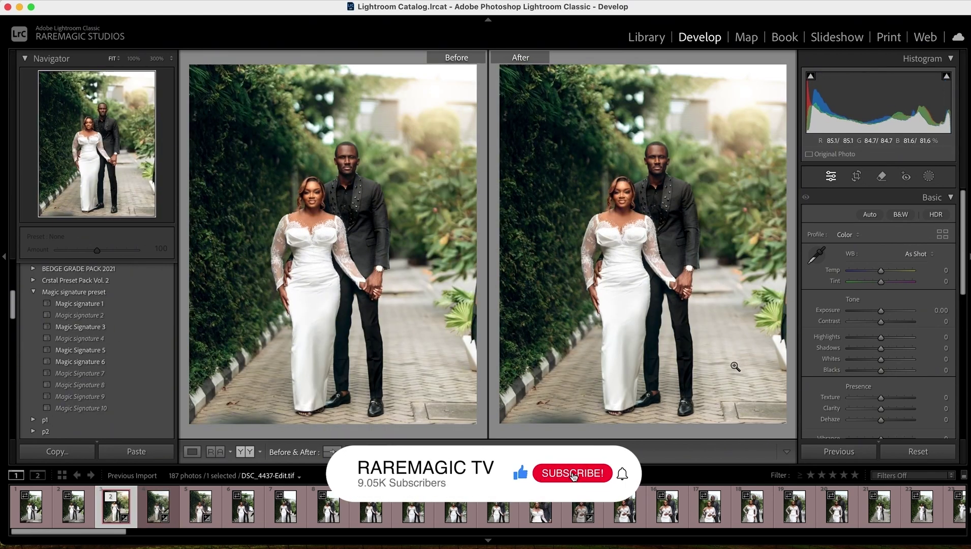
click(627, 213)
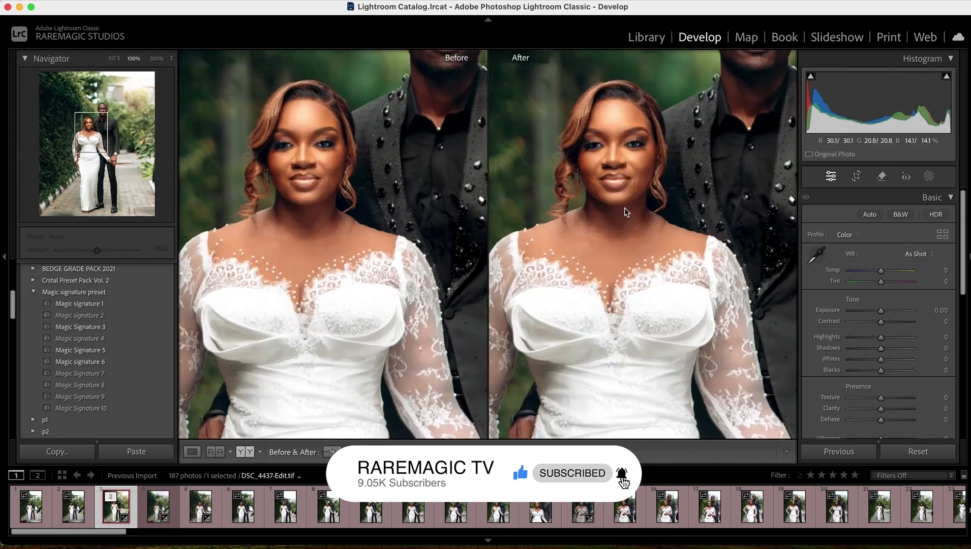
click(622, 285)
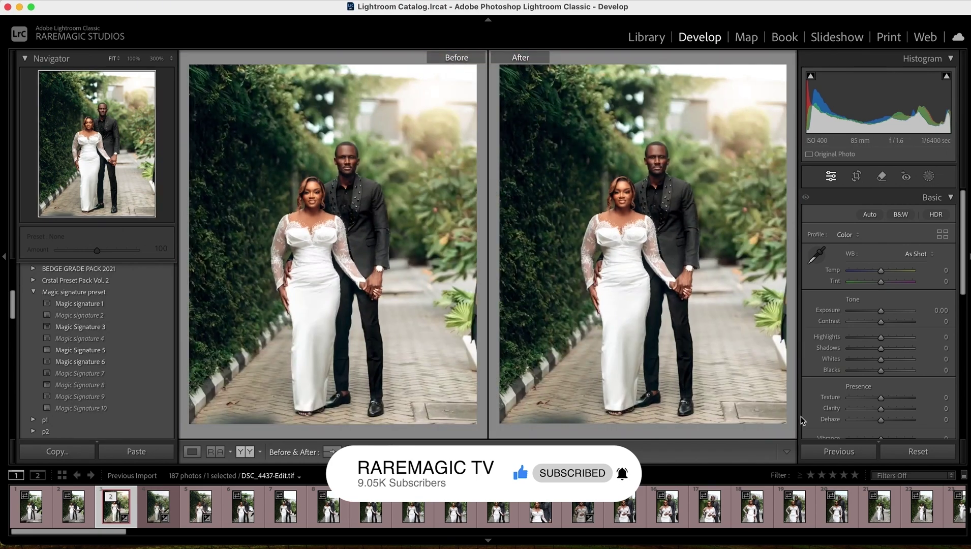